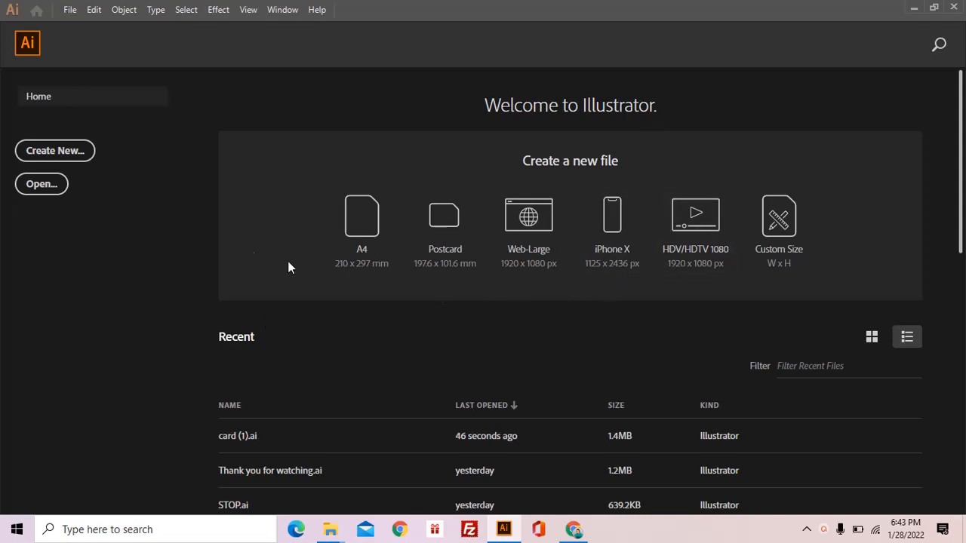
Step: Create a new landscape document of 5000 x 3000 px in RGB colour with 300 ppi raster effects
{"action": "left_click", "coordinate": [70, 159]}
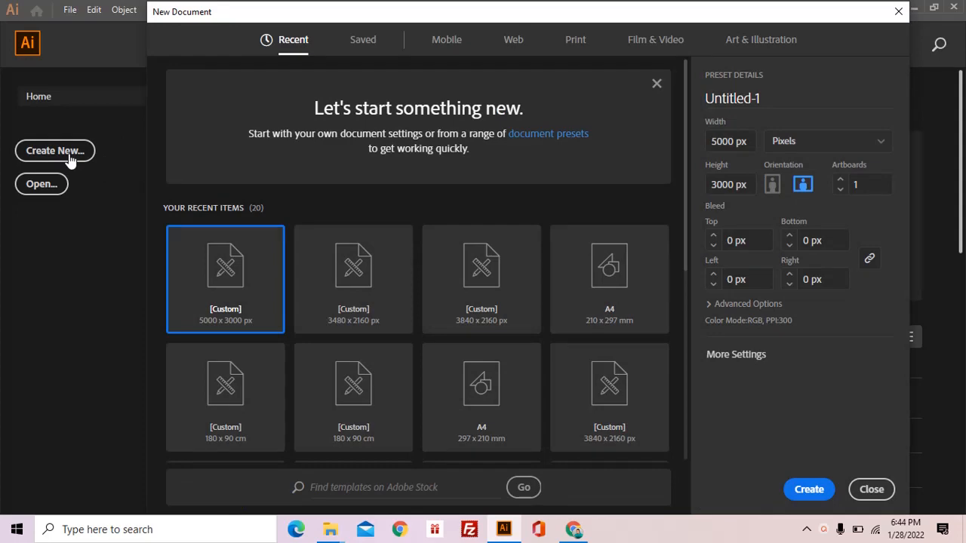
{"action": "left_click", "coordinate": [714, 145]}
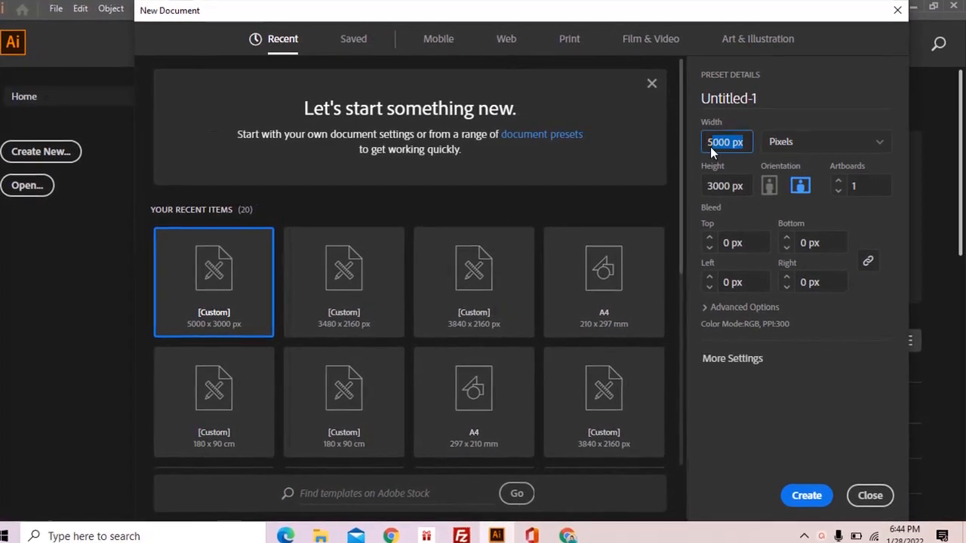
{"action": "left_click", "coordinate": [707, 188]}
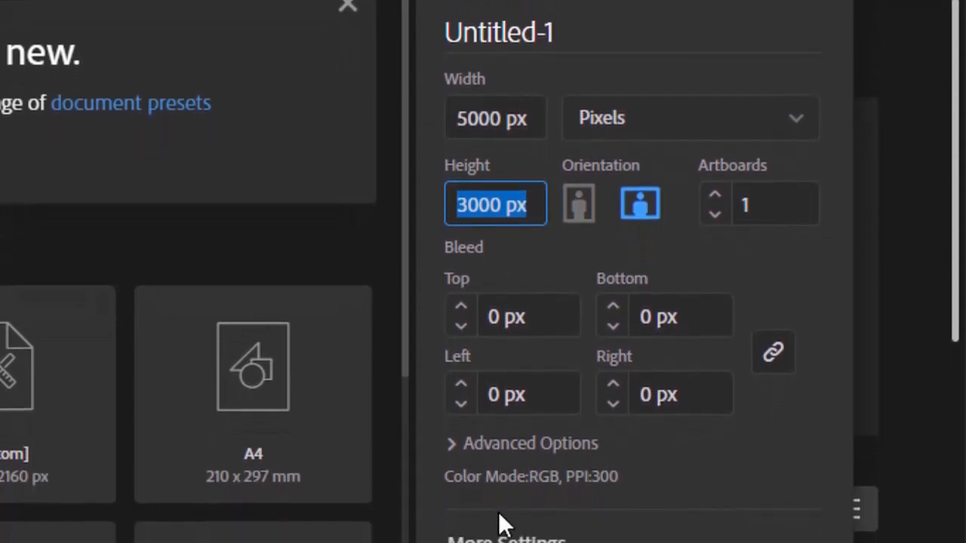
{"action": "left_click", "coordinate": [453, 444]}
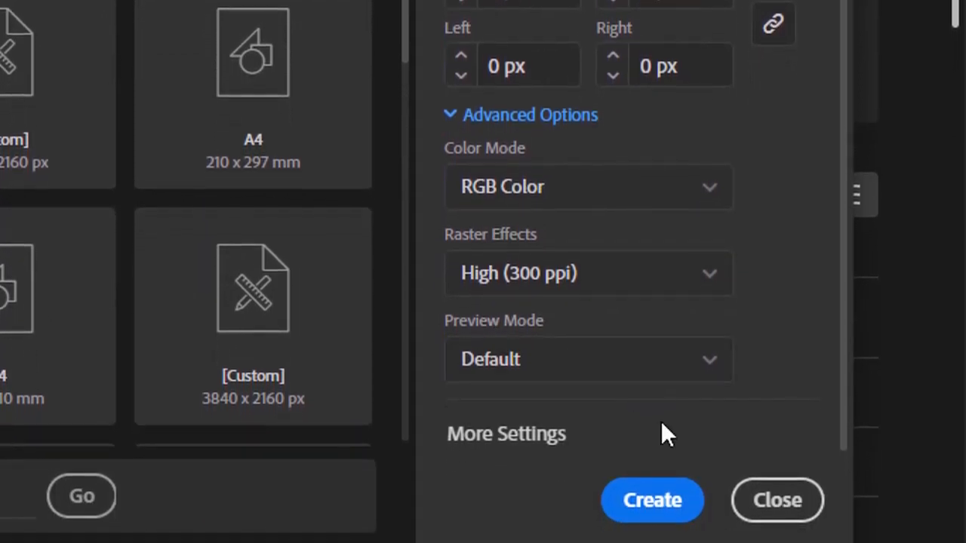
{"action": "left_click", "coordinate": [652, 500]}
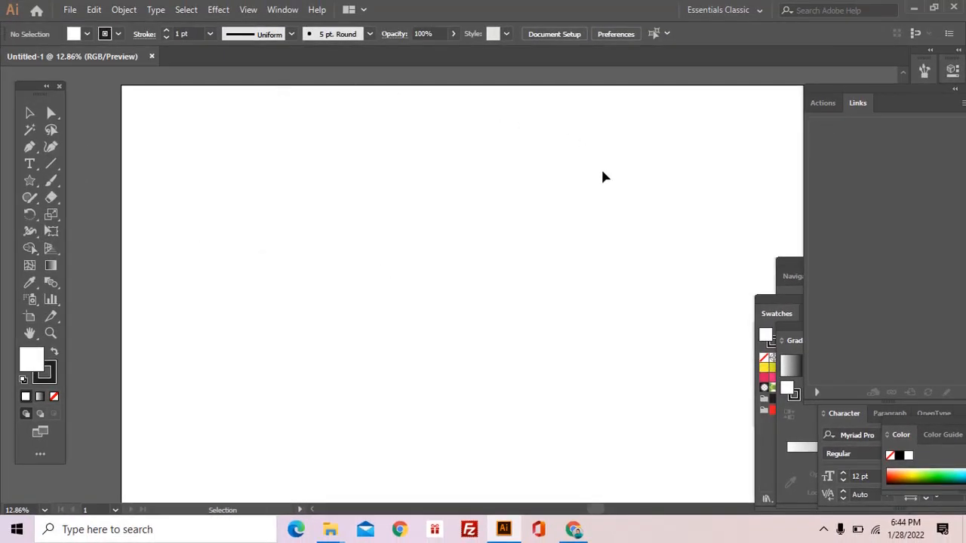
Step: Set the workspace to Essentials Classic
{"action": "left_click", "coordinate": [286, 10]}
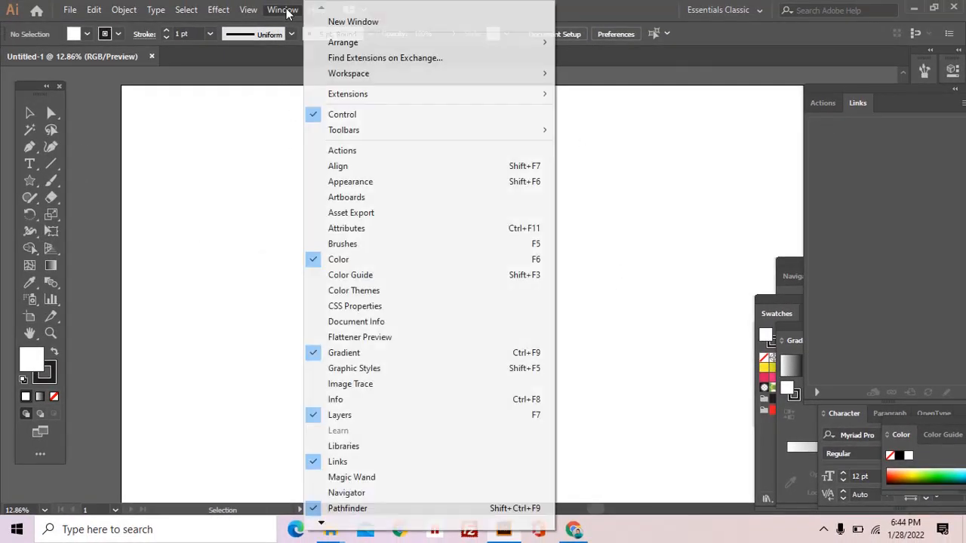
{"action": "mouse_move", "coordinate": [427, 73]}
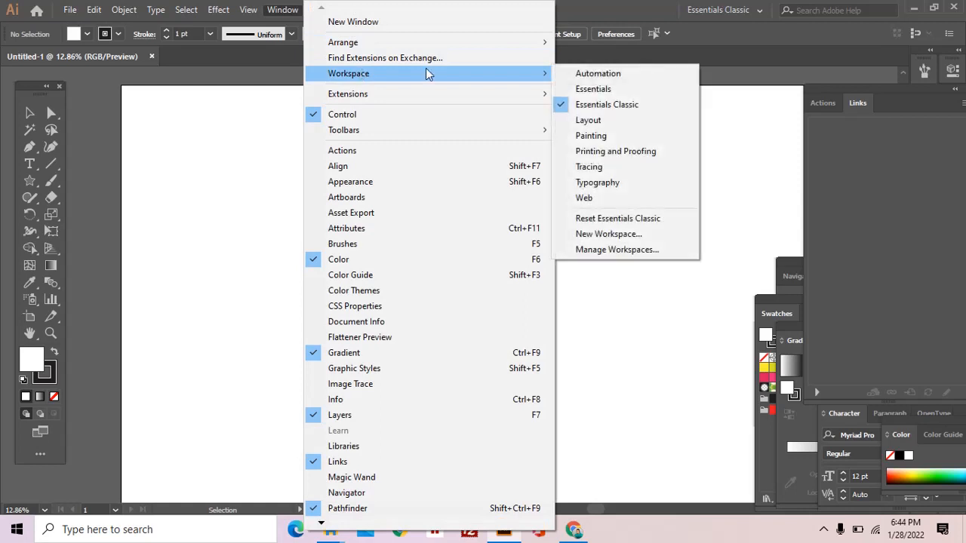
{"action": "left_click", "coordinate": [608, 105]}
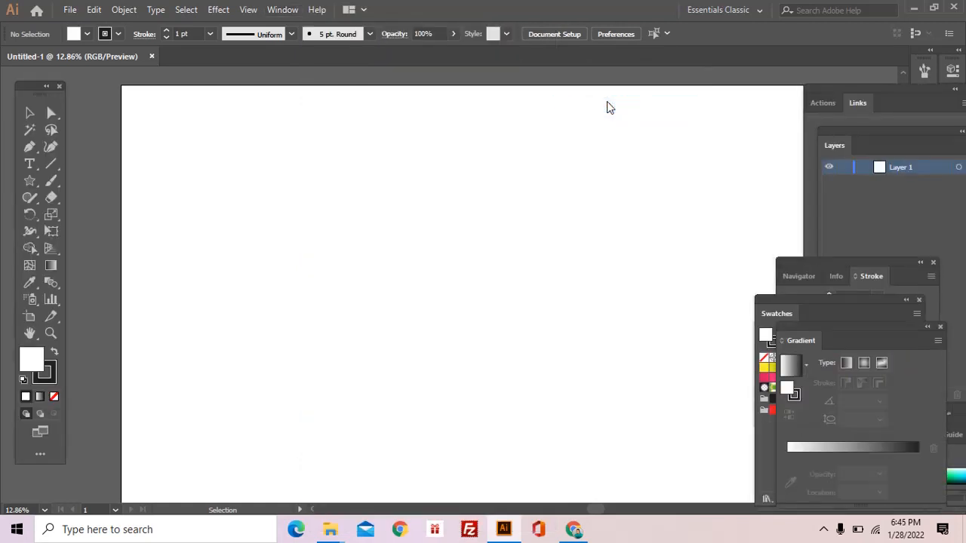
Step: Draw a shallow rectangle spanning almost the full width of the artboard along its upper edge
{"action": "left_click_drag", "start_coordinate": [593, 163], "coordinate": [549, 147]}
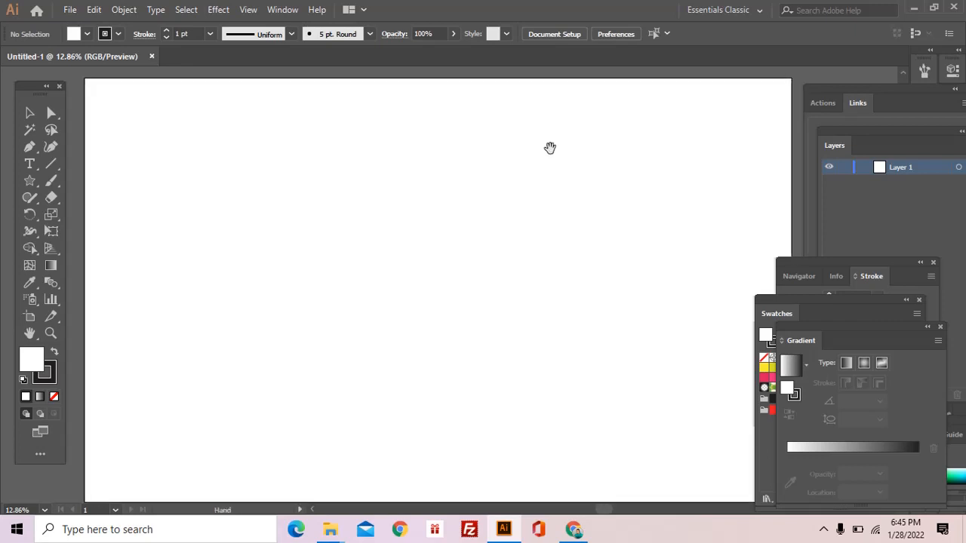
{"action": "left_click", "coordinate": [506, 234]}
{"action": "left_click_drag", "start_coordinate": [506, 236], "coordinate": [516, 215]}
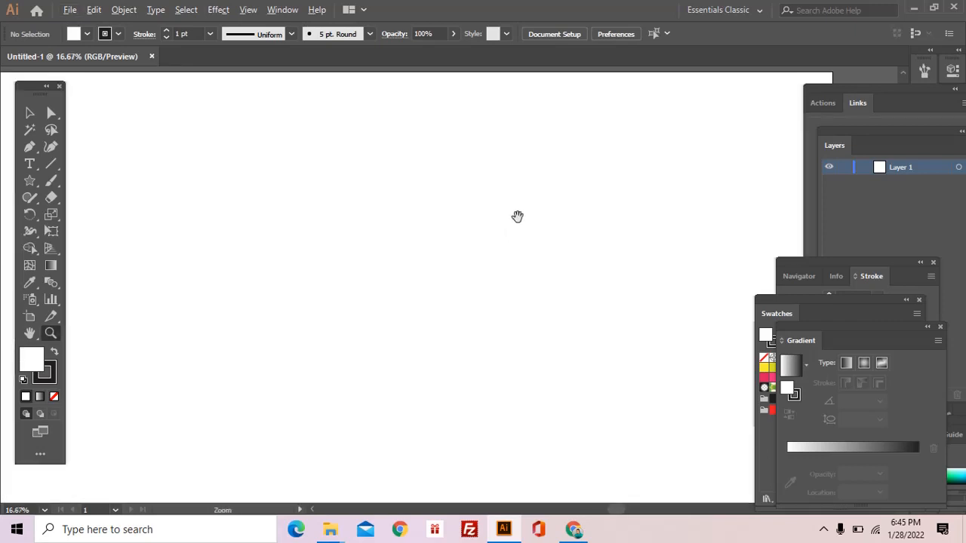
{"action": "left_click", "coordinate": [518, 218], "text": "alt"}
{"action": "left_click_drag", "start_coordinate": [450, 267], "coordinate": [530, 177]}
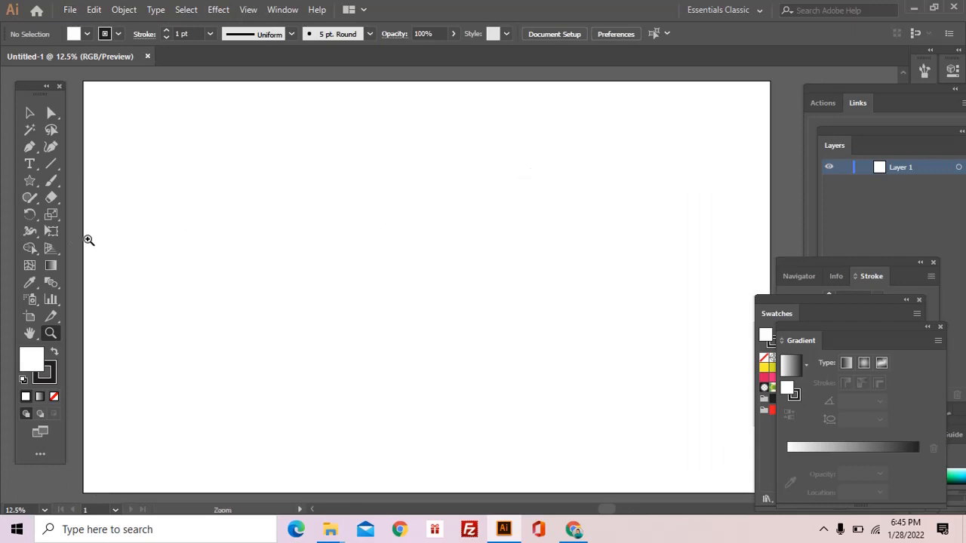
{"action": "key", "text": "v"}
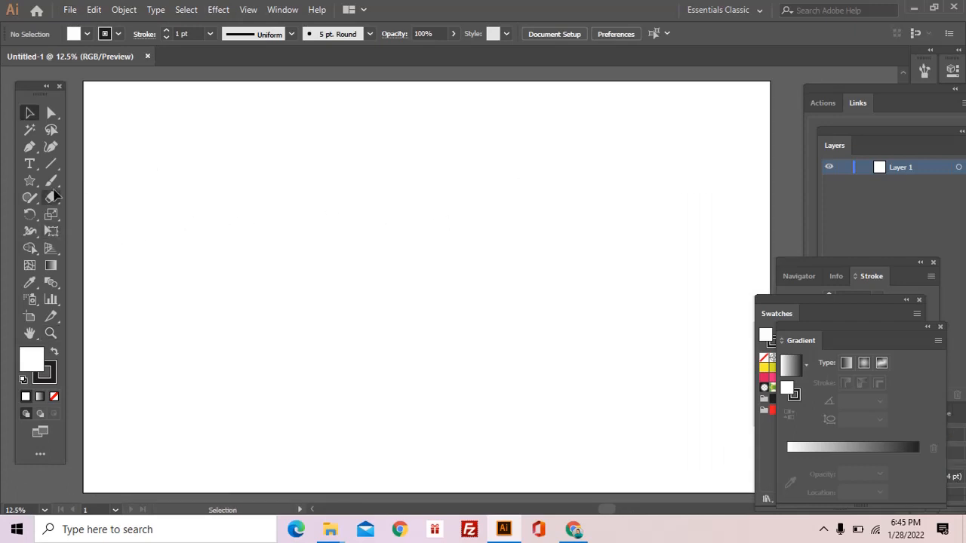
{"action": "left_click", "coordinate": [55, 185]}
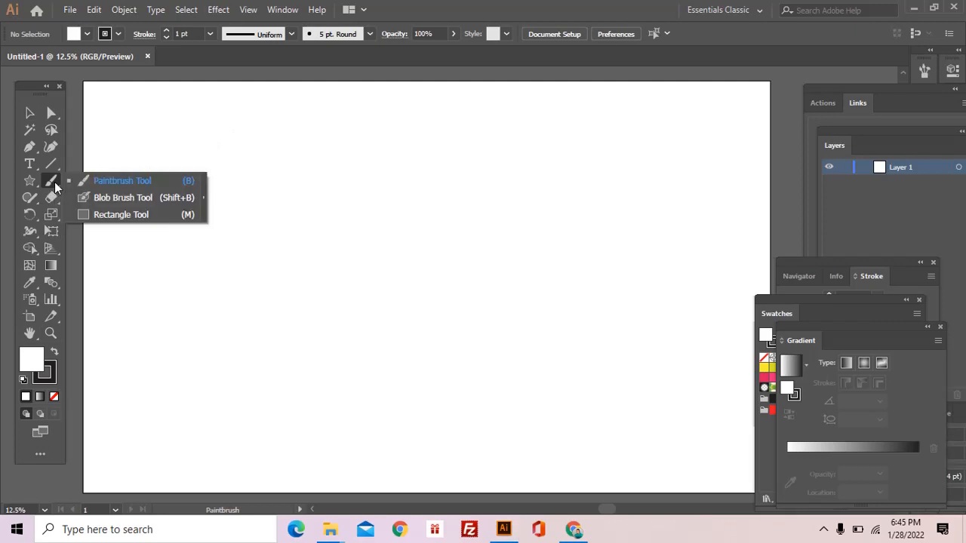
{"action": "left_click", "coordinate": [113, 214]}
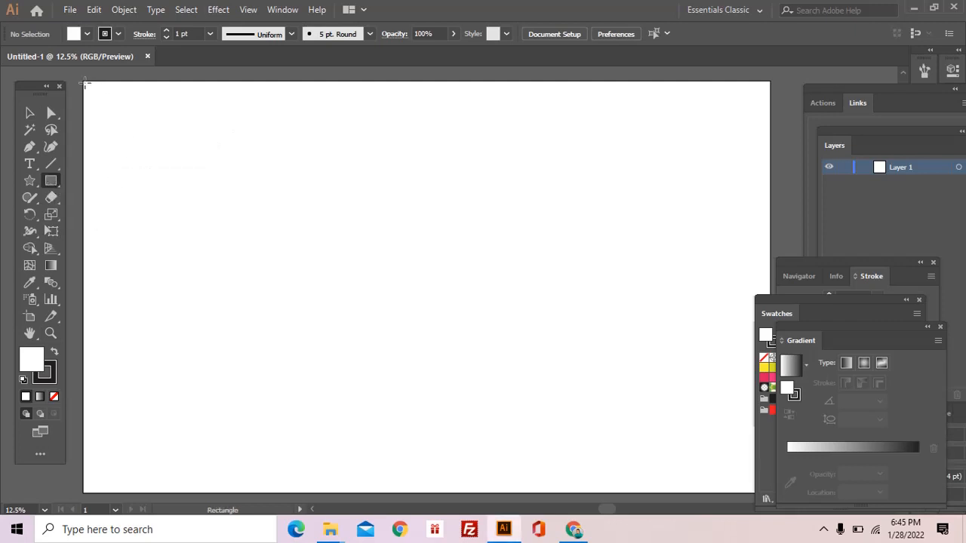
{"action": "left_click_drag", "start_coordinate": [84, 84], "coordinate": [768, 149]}
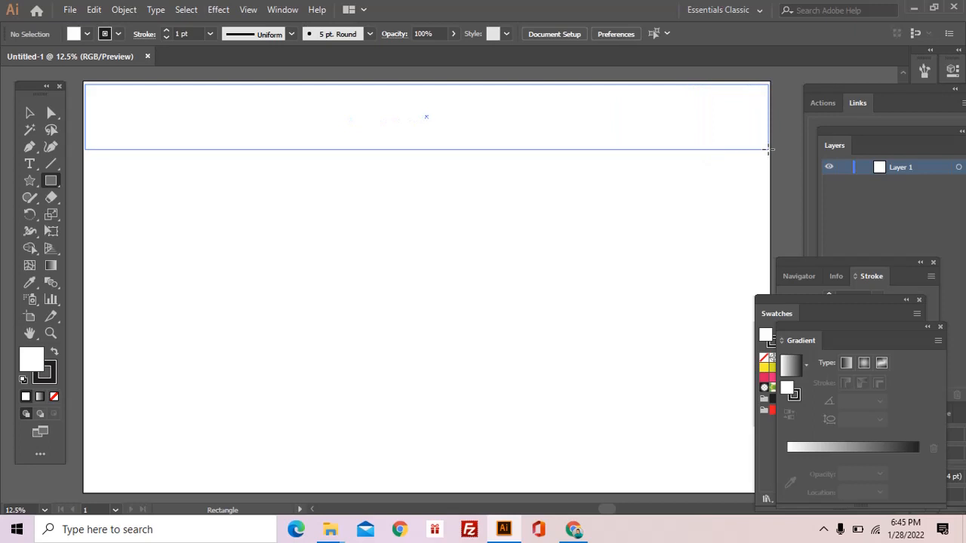
Step: Give the rectangle a black fill with no stroke and deselect it
{"action": "left_click", "coordinate": [60, 349]}
{"action": "left_click", "coordinate": [49, 383]}
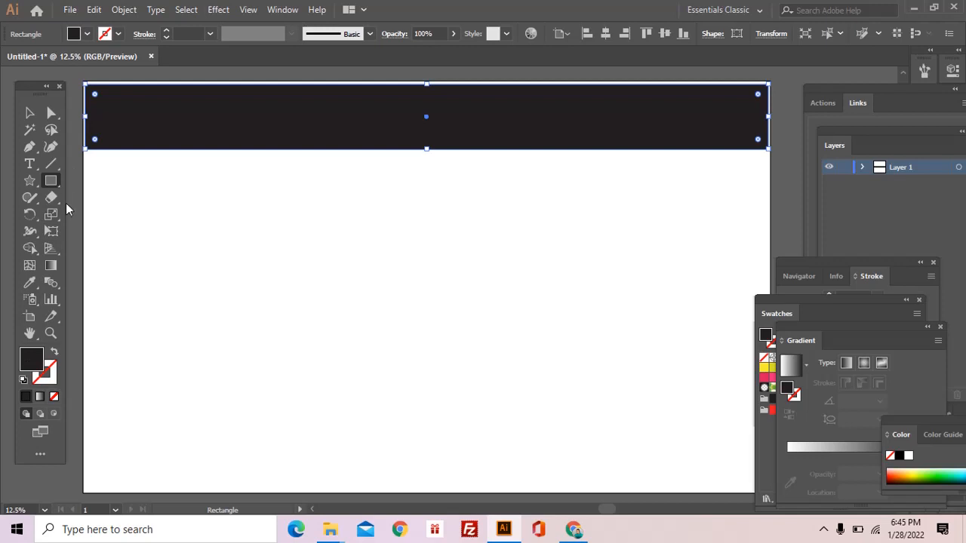
{"action": "key", "text": "v"}
{"action": "left_click", "coordinate": [210, 176]}
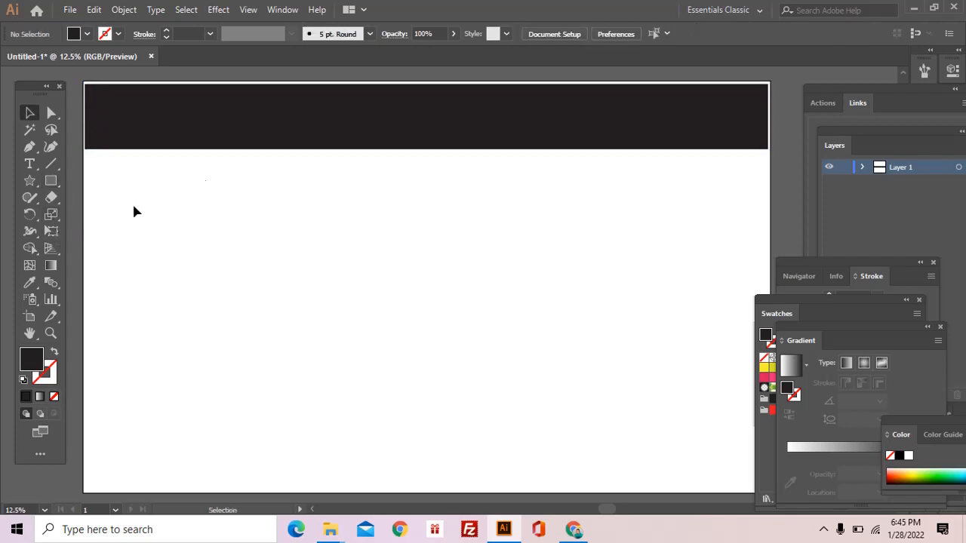
Step: Draw a wide, flattened hexagon overlapping the lower part of the black bar and stretch it to nearly the artboard's width
{"action": "left_click", "coordinate": [31, 217]}
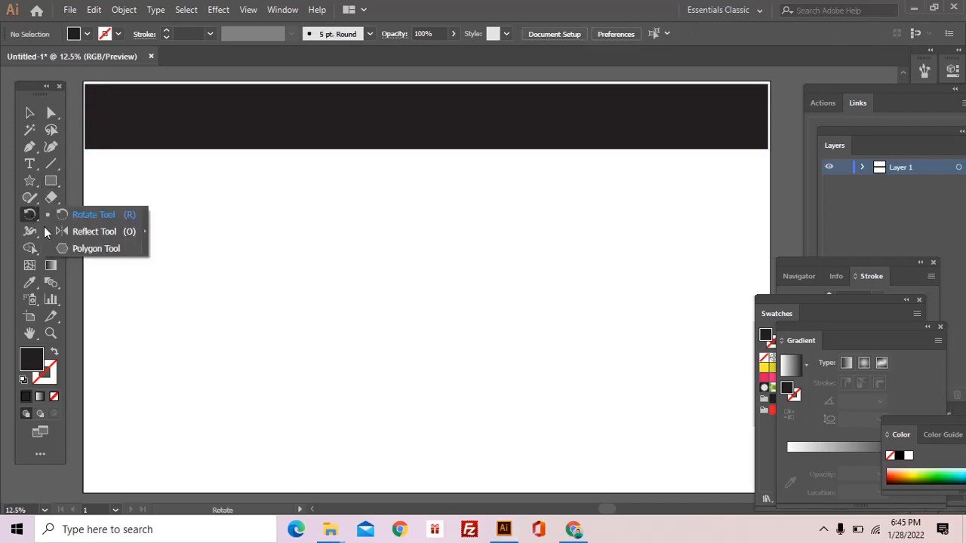
{"action": "left_click", "coordinate": [74, 251]}
{"action": "left_click_drag", "start_coordinate": [183, 172], "coordinate": [739, 189]}
{"action": "key", "text": "v"}
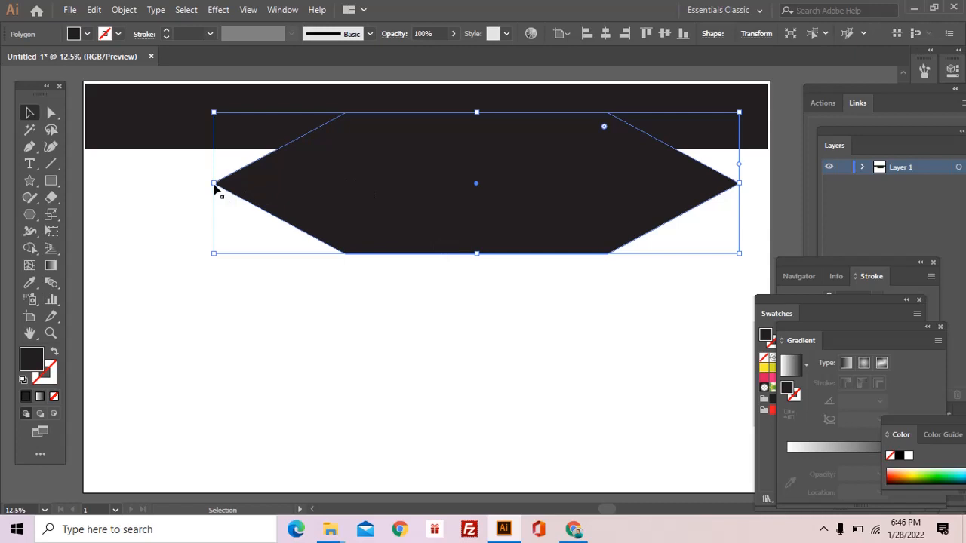
{"action": "left_click_drag", "start_coordinate": [214, 185], "coordinate": [95, 189]}
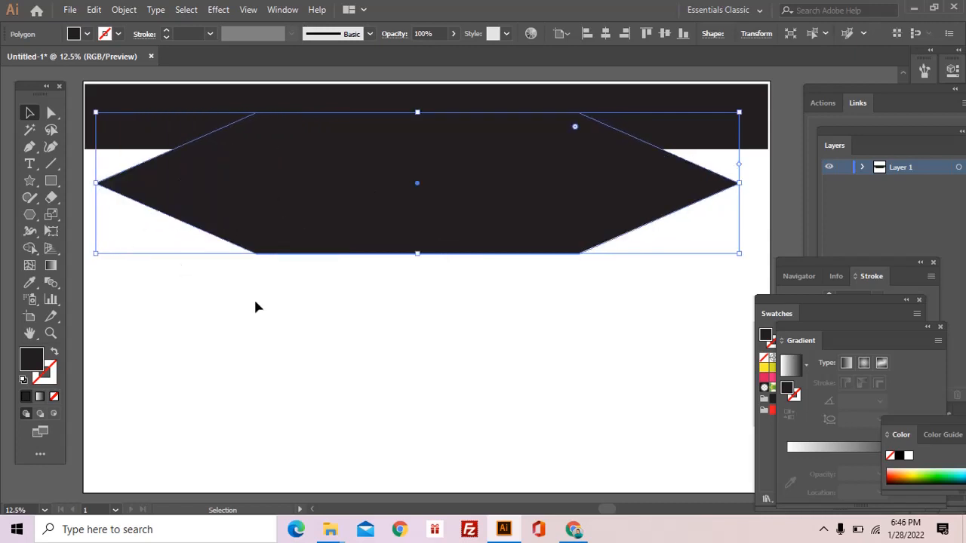
Step: Align the hexagon and the black bar on their horizontal centres
{"action": "left_click_drag", "start_coordinate": [287, 336], "coordinate": [570, 78]}
{"action": "left_click", "coordinate": [605, 35]}
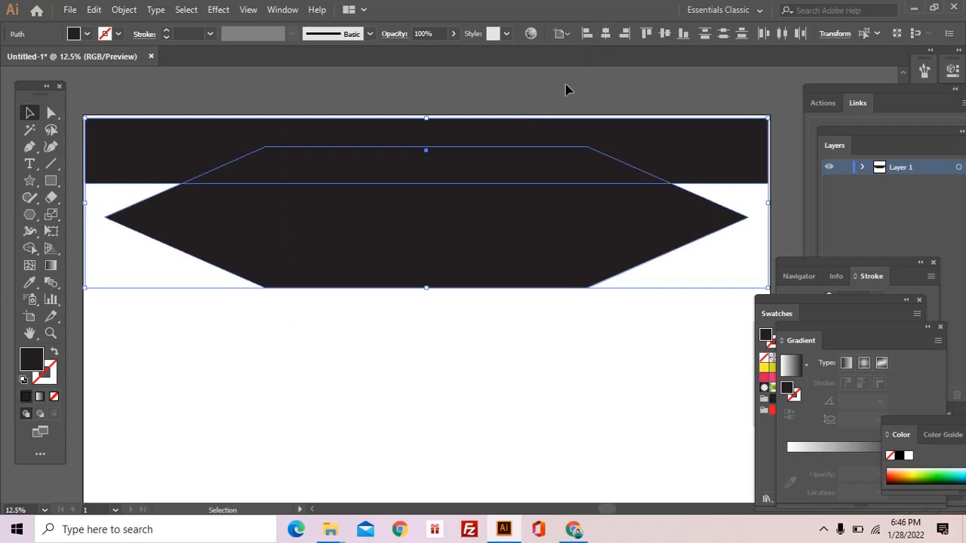
{"action": "left_click", "coordinate": [565, 84]}
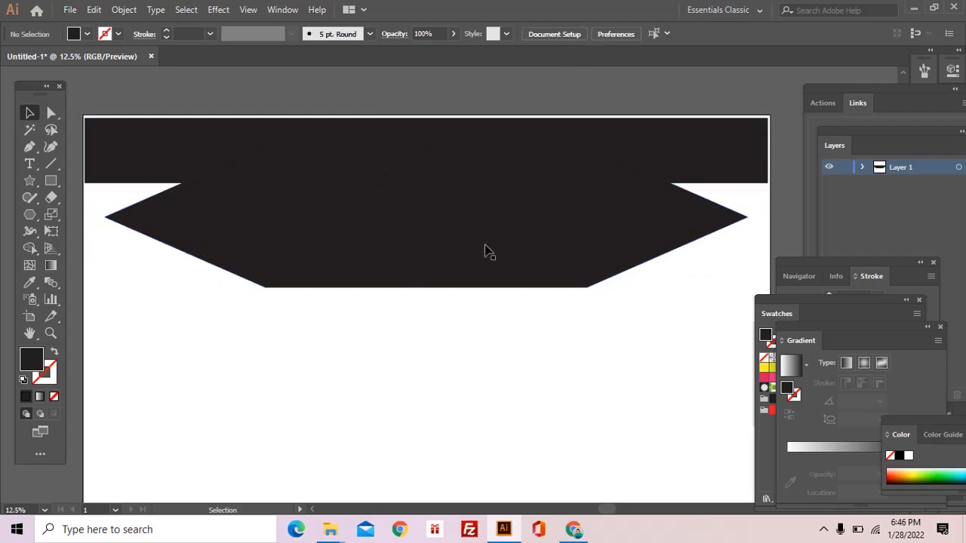
Step: Cut the hexagon out of the black bar with the Pathfinder's Minus Front
{"action": "left_click", "coordinate": [284, 11]}
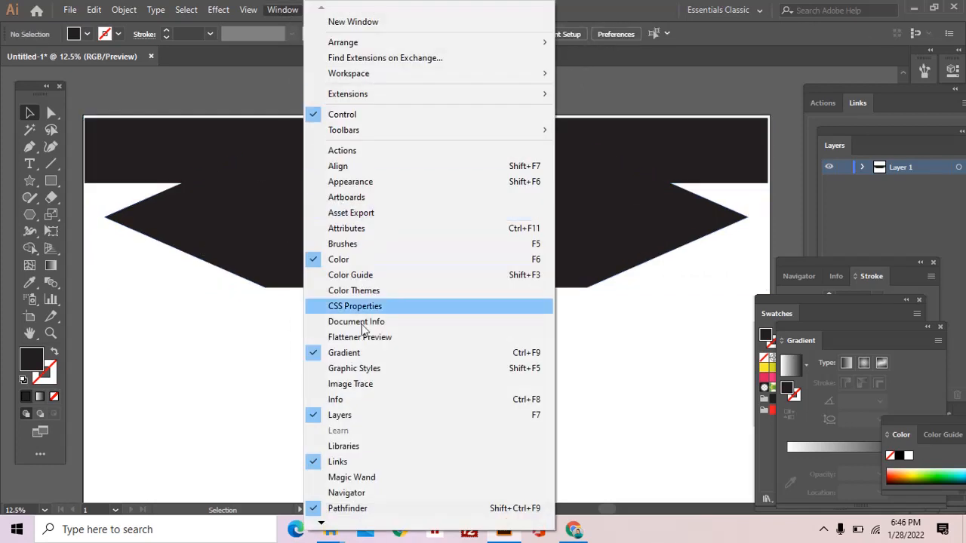
{"action": "left_click", "coordinate": [346, 508]}
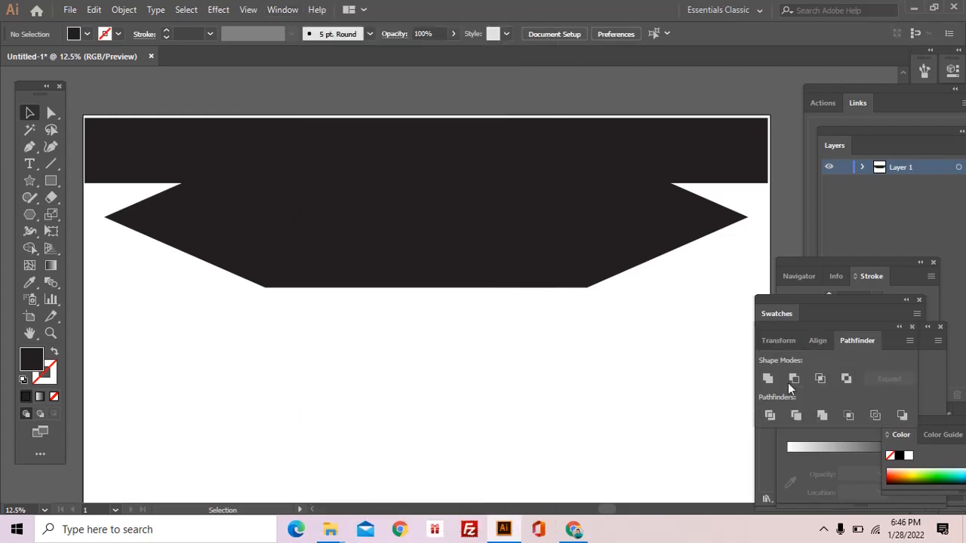
{"action": "left_click_drag", "start_coordinate": [565, 365], "coordinate": [566, 366]}
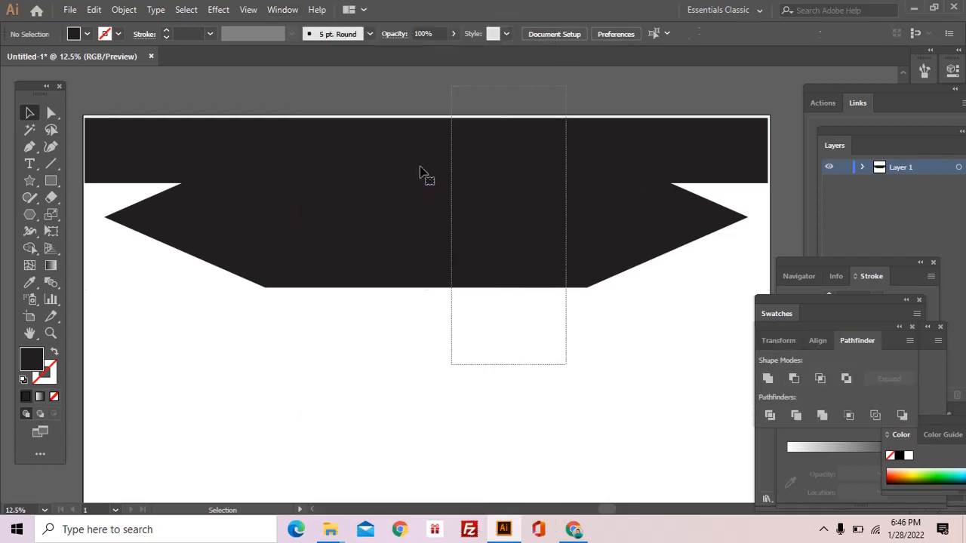
{"action": "left_click", "coordinate": [794, 378]}
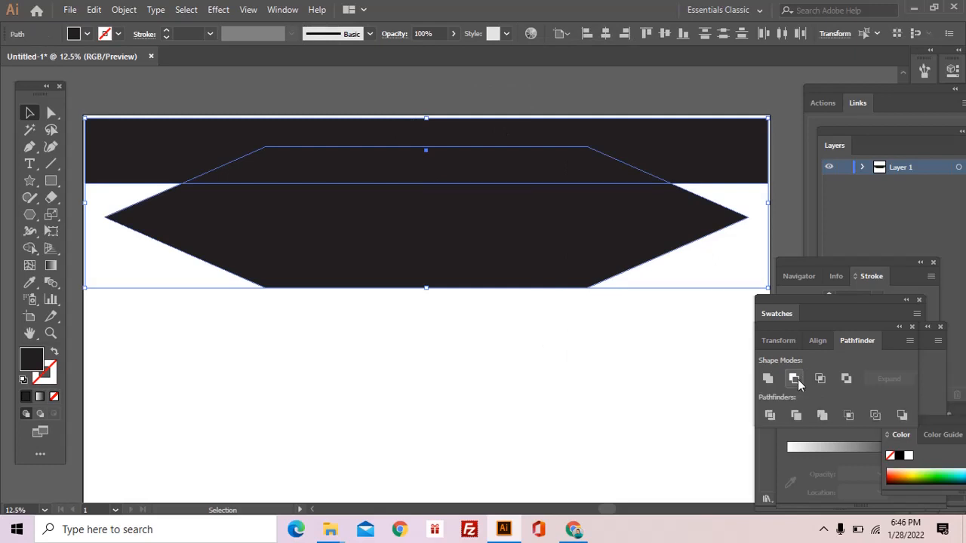
{"action": "key", "text": "ctrl+shift+a"}
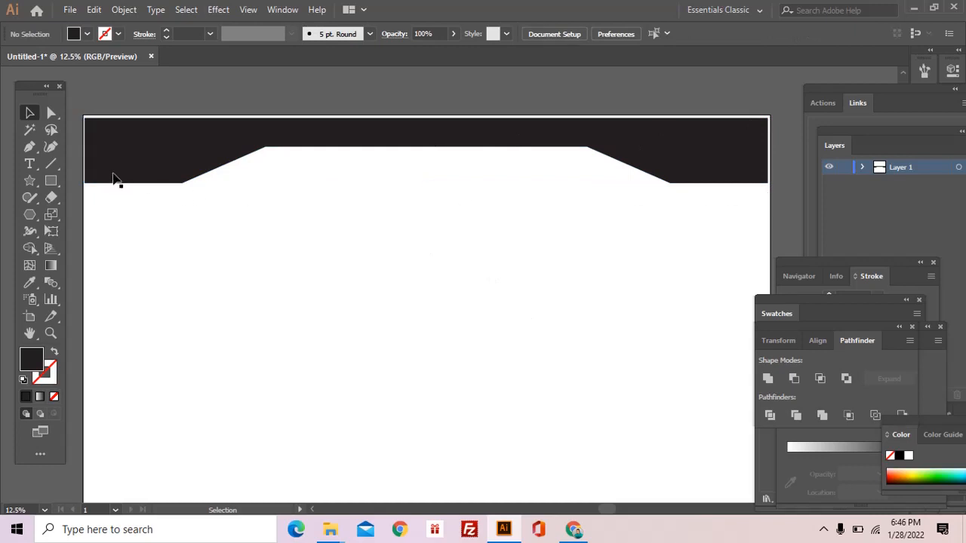
Step: Rearrange the floating Swatches, Pathfinder and Gradient panels so that the Gradient panel sits fully accessible over the artboard
{"action": "left_click", "coordinate": [798, 300]}
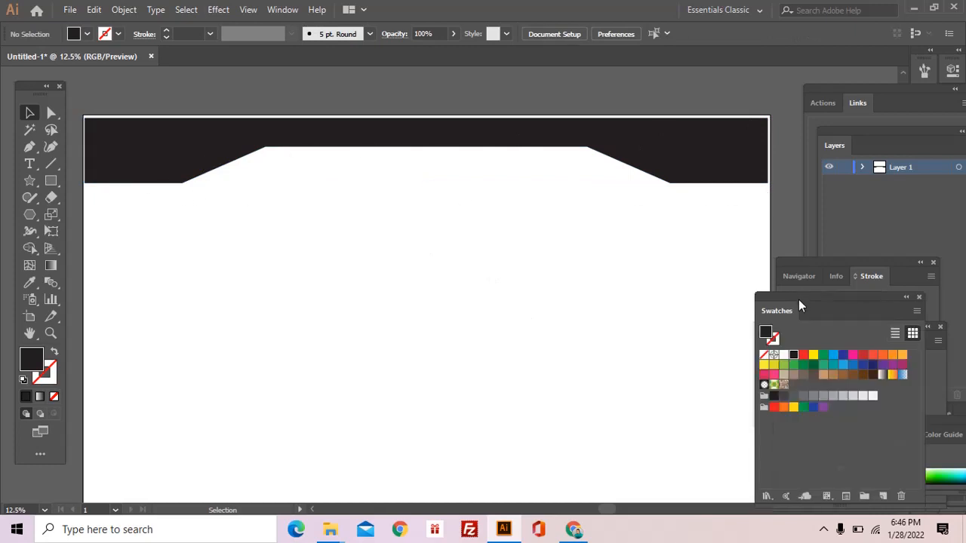
{"action": "left_click_drag", "start_coordinate": [799, 299], "coordinate": [843, 123]}
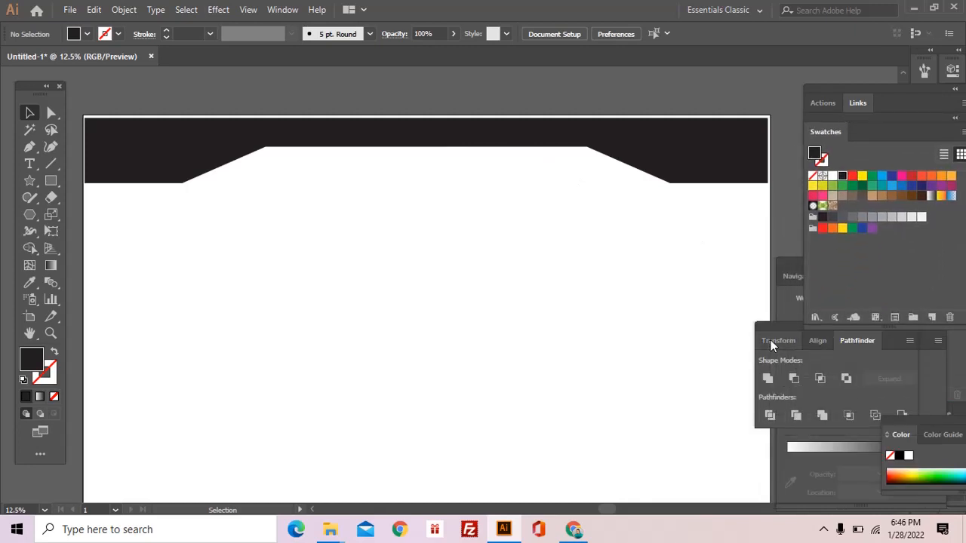
{"action": "left_click_drag", "start_coordinate": [770, 340], "coordinate": [861, 468]}
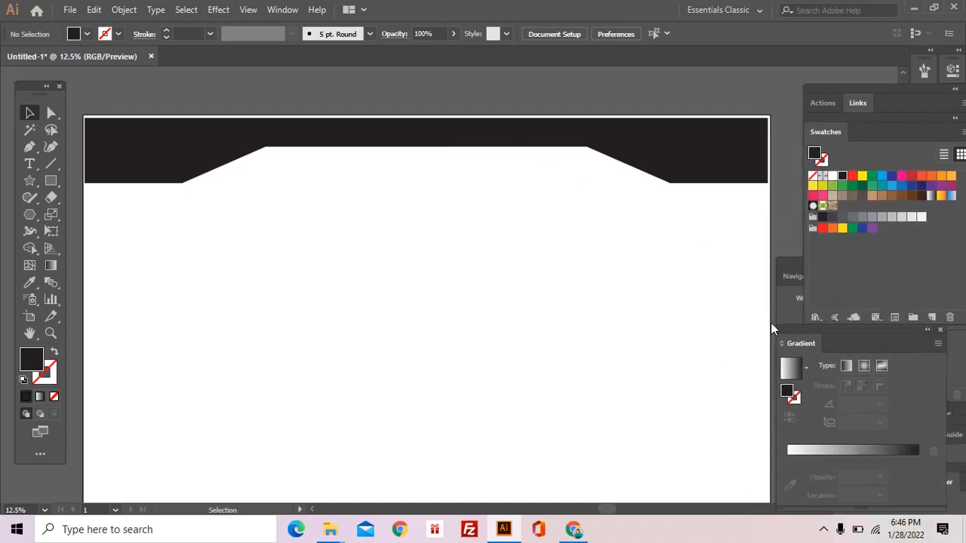
{"action": "left_click_drag", "start_coordinate": [777, 339], "coordinate": [581, 282]}
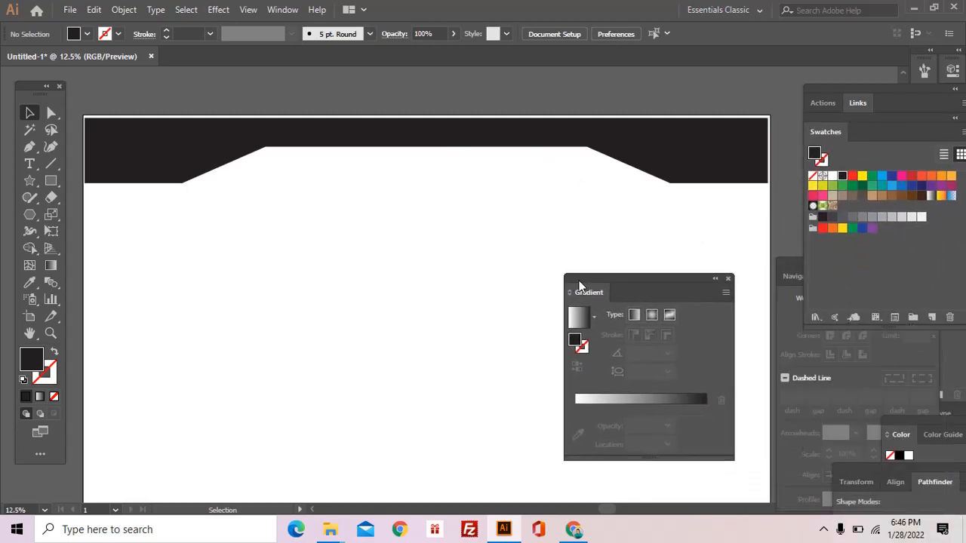
Step: Fill the cut-out bar with a linear gradient at 0° running from black through white in the middle to black
{"action": "left_click", "coordinate": [644, 400]}
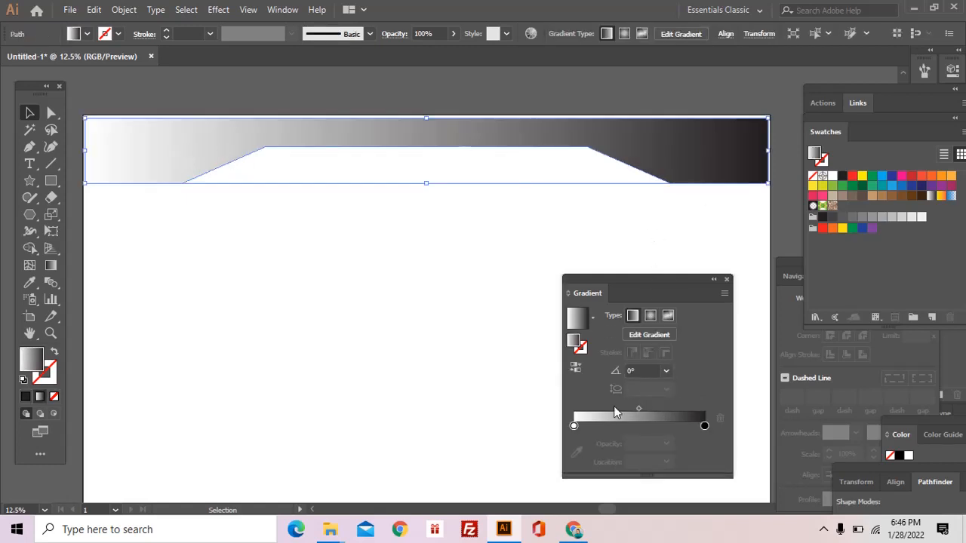
{"action": "left_click_drag", "start_coordinate": [574, 427], "coordinate": [628, 428]}
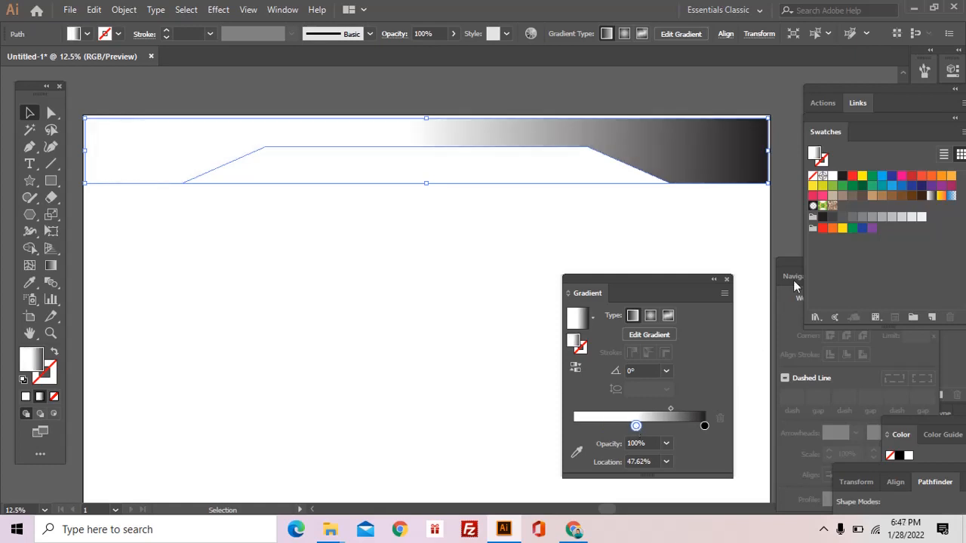
{"action": "left_click", "coordinate": [574, 430]}
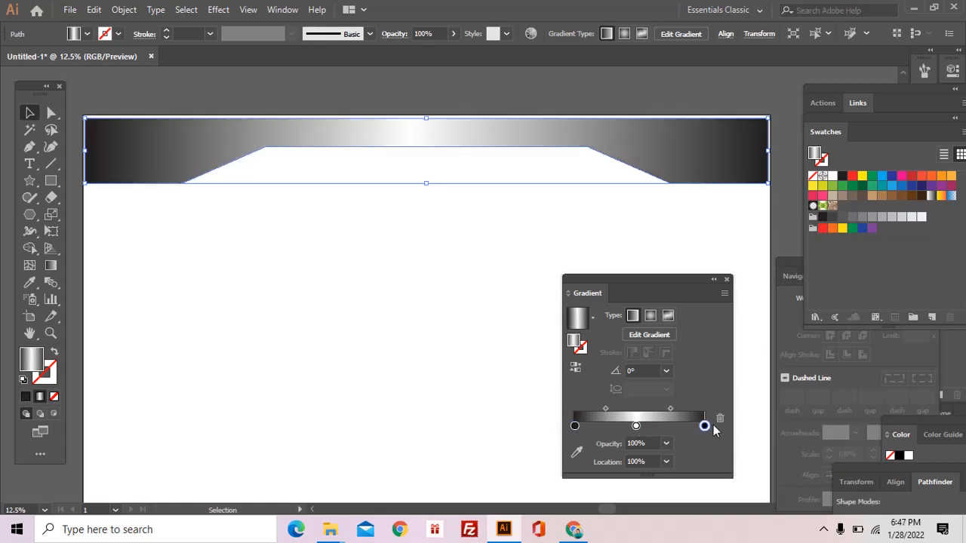
{"action": "left_click_drag", "start_coordinate": [638, 427], "coordinate": [640, 428]}
{"action": "left_click", "coordinate": [405, 222]}
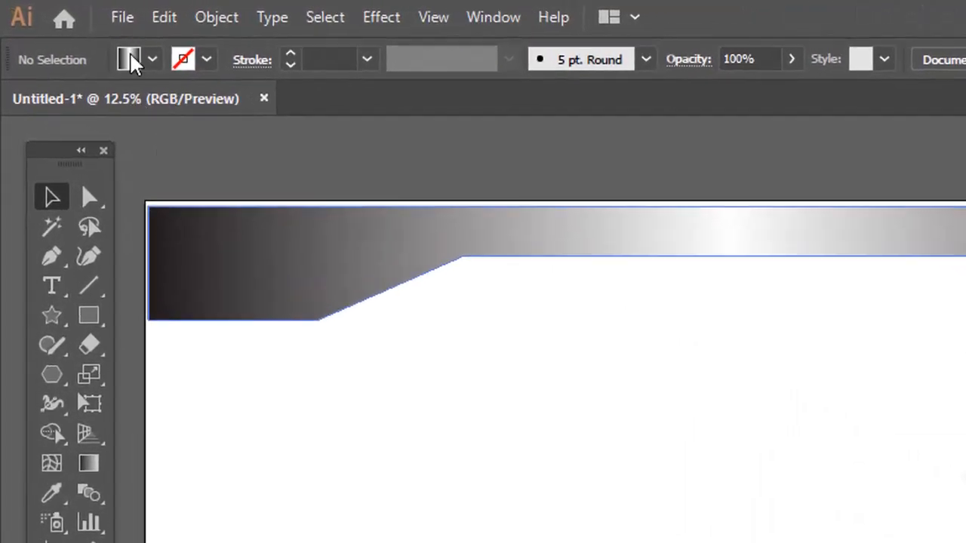
Step: Add an inner copy of the gradient bar with Offset Path at -30 px, using Miter joins and a limit of 4
{"action": "left_click", "coordinate": [197, 230]}
{"action": "left_click", "coordinate": [212, 22]}
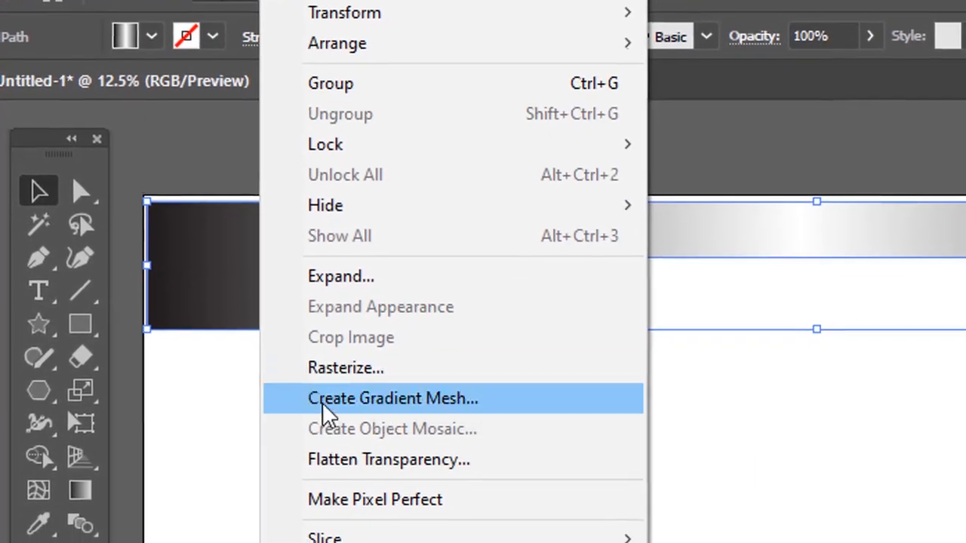
{"action": "mouse_move", "coordinate": [301, 530]}
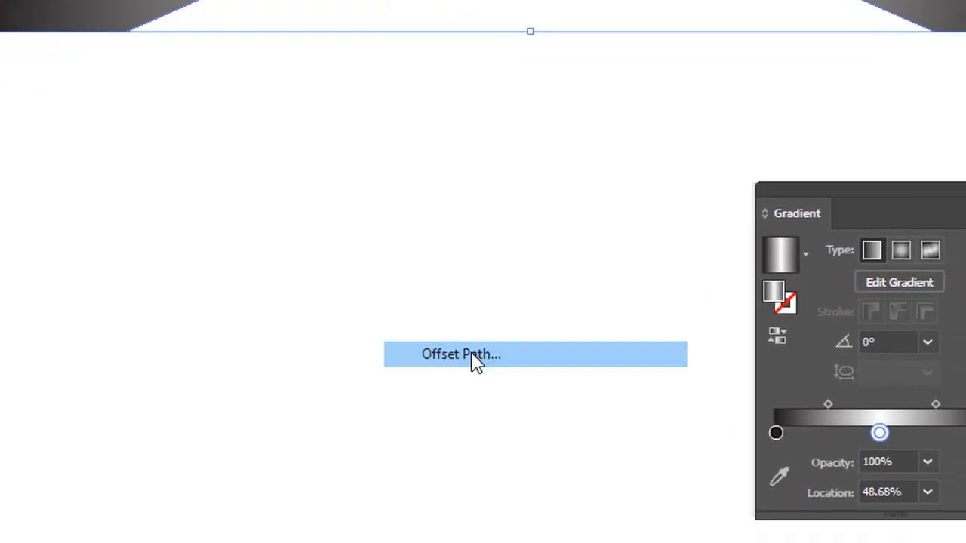
{"action": "left_click", "coordinate": [474, 360]}
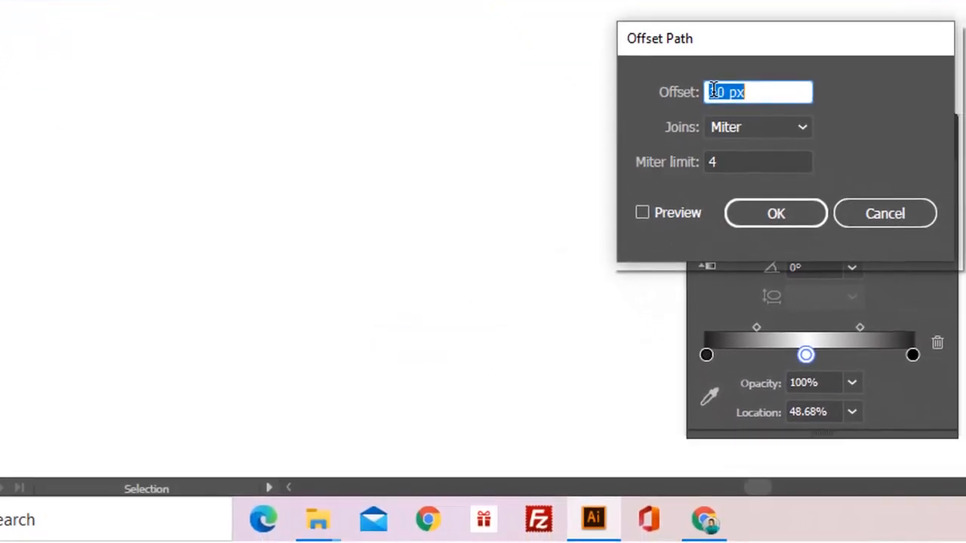
{"action": "left_click", "coordinate": [713, 91]}
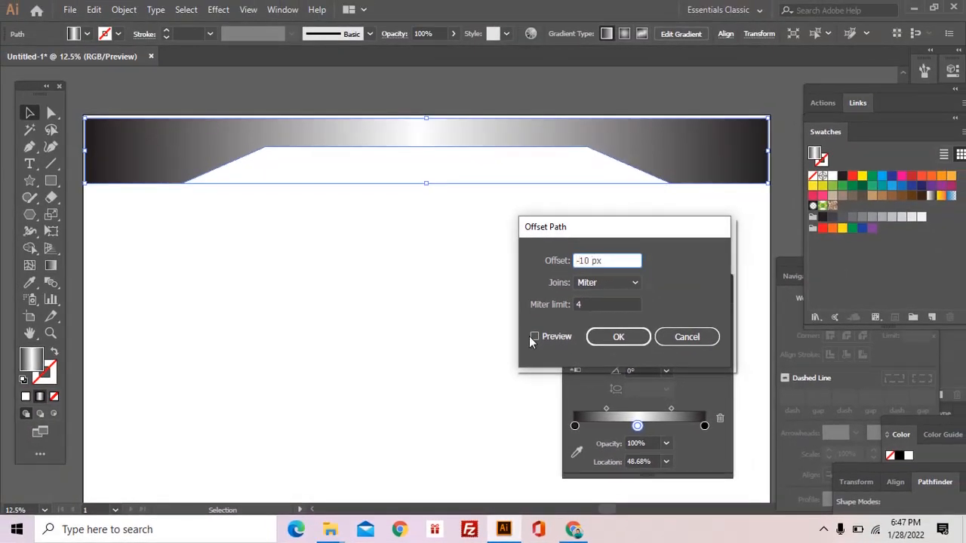
{"action": "left_click", "coordinate": [534, 337]}
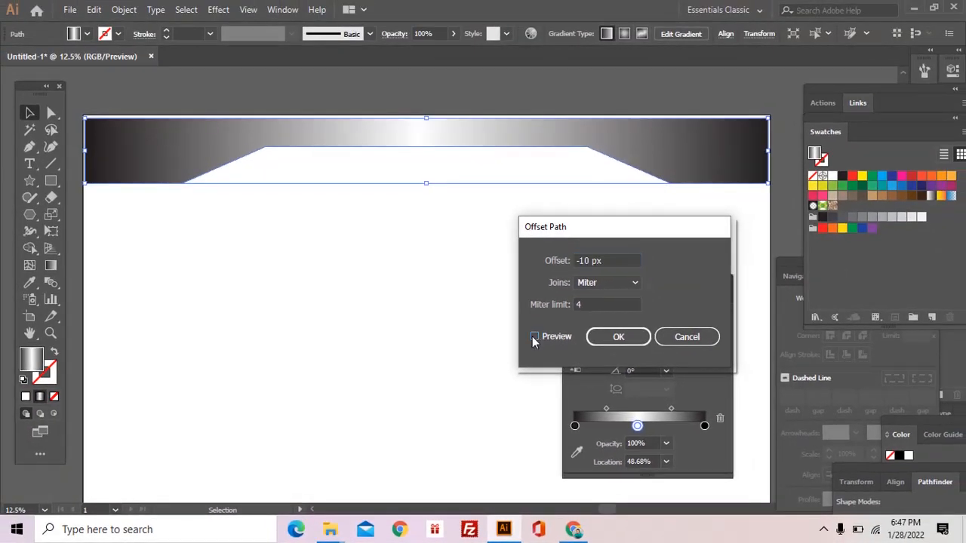
{"action": "left_click", "coordinate": [582, 260]}
{"action": "left_click_drag", "start_coordinate": [583, 260], "coordinate": [590, 261]}
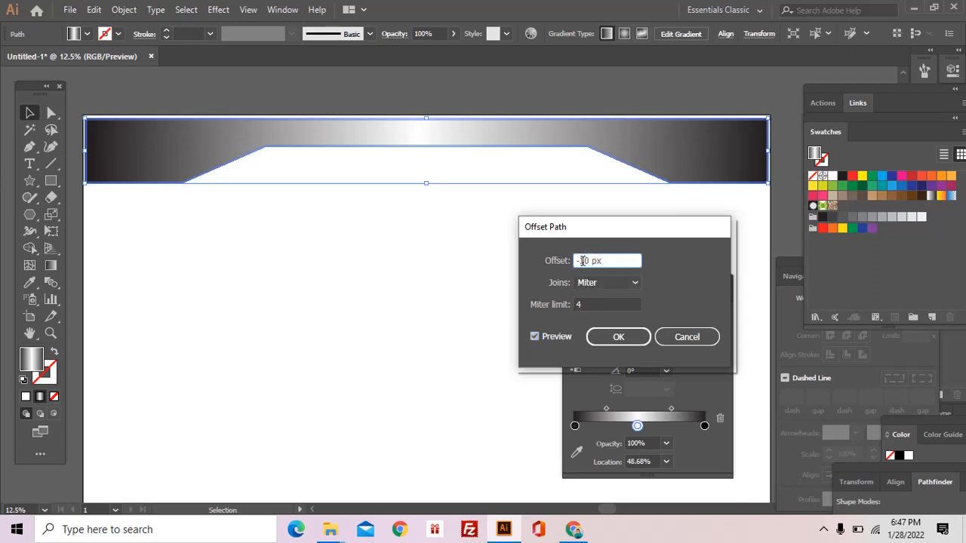
{"action": "left_click", "coordinate": [535, 336]}
{"action": "left_click", "coordinate": [535, 336]}
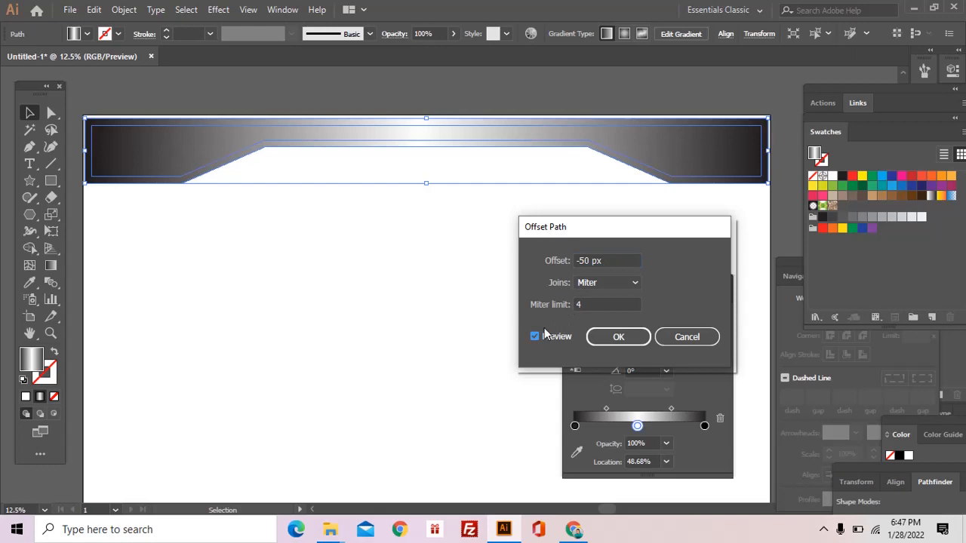
{"action": "left_click", "coordinate": [581, 260]}
{"action": "type", "text": "3"}
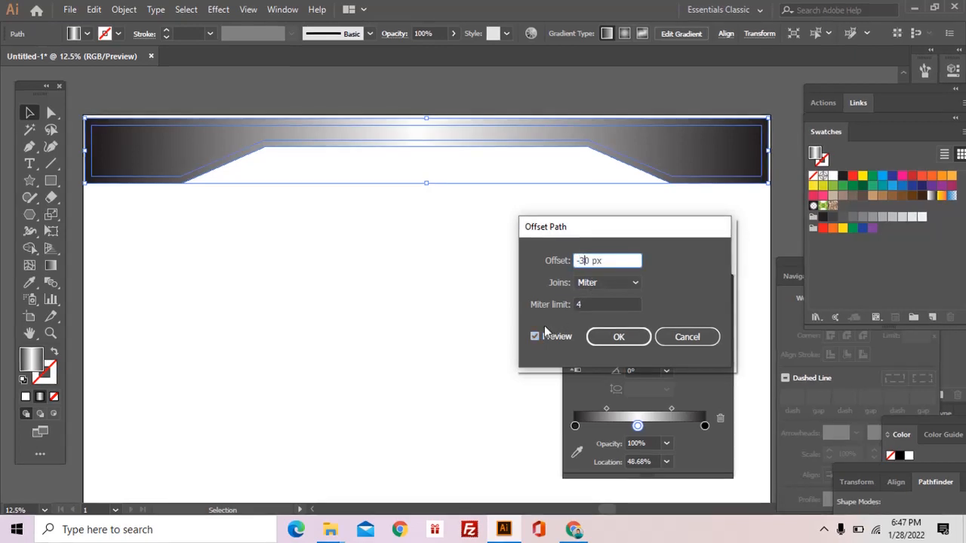
{"action": "left_click", "coordinate": [535, 335]}
{"action": "left_click", "coordinate": [537, 335]}
{"action": "left_click", "coordinate": [625, 336]}
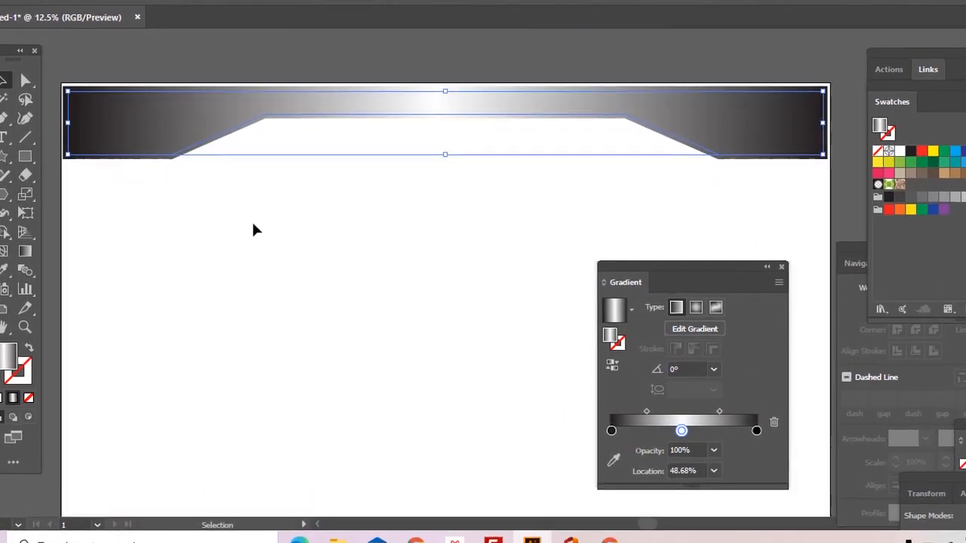
{"action": "left_click", "coordinate": [244, 214]}
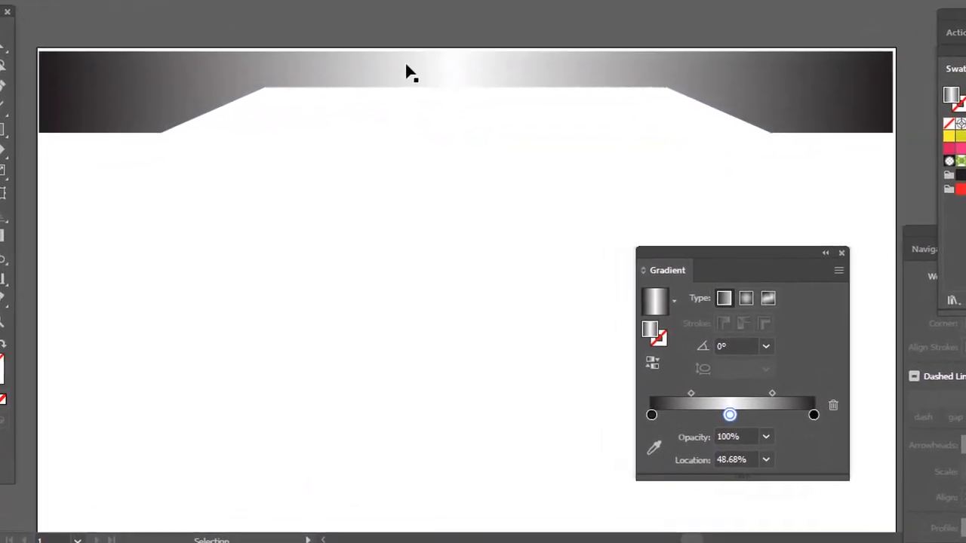
Step: Reverse the inner bar's gradient so that it runs from white through black in the middle to white
{"action": "left_click", "coordinate": [399, 87]}
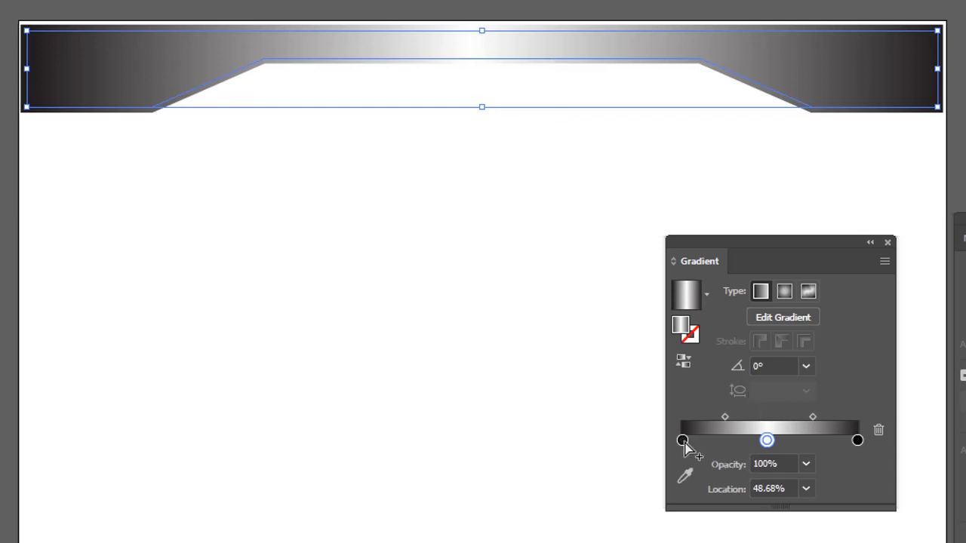
{"action": "left_click_drag", "start_coordinate": [683, 441], "coordinate": [631, 429]}
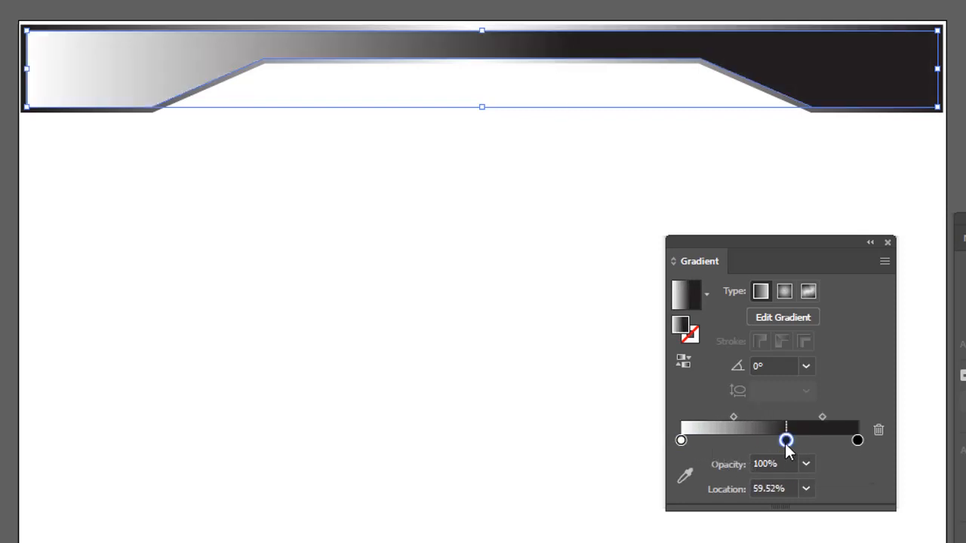
{"action": "left_click_drag", "start_coordinate": [785, 444], "coordinate": [770, 443]}
{"action": "left_click_drag", "start_coordinate": [681, 442], "coordinate": [851, 438]}
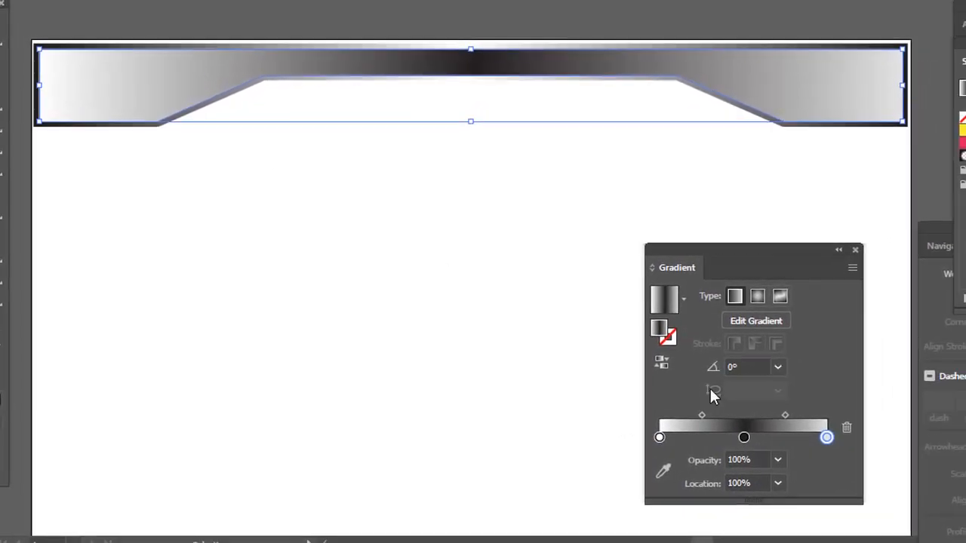
Step: Widen the black in the inner bar's gradient by moving its midpoints to about 13% and 76.87%
{"action": "left_click_drag", "start_coordinate": [743, 436], "coordinate": [771, 414]}
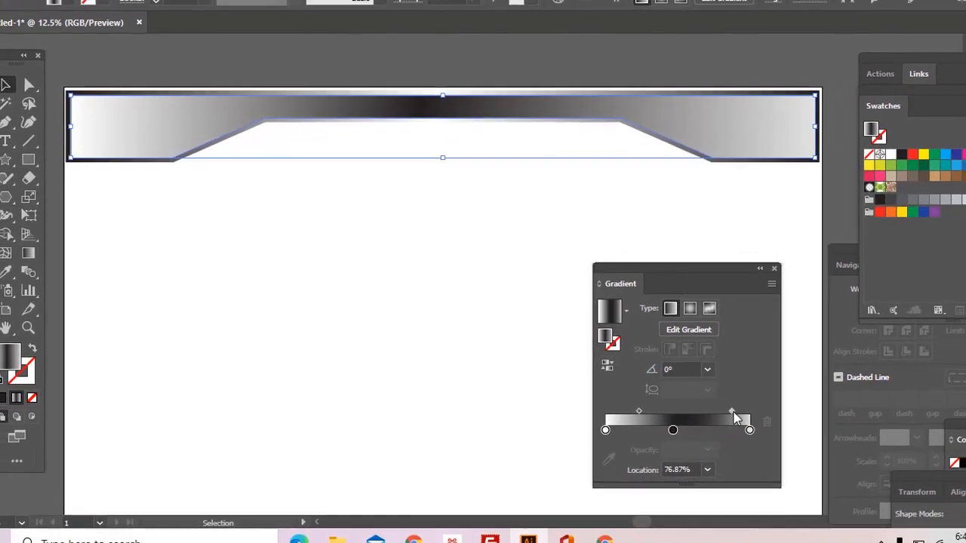
{"action": "left_click_drag", "start_coordinate": [638, 412], "coordinate": [614, 412]}
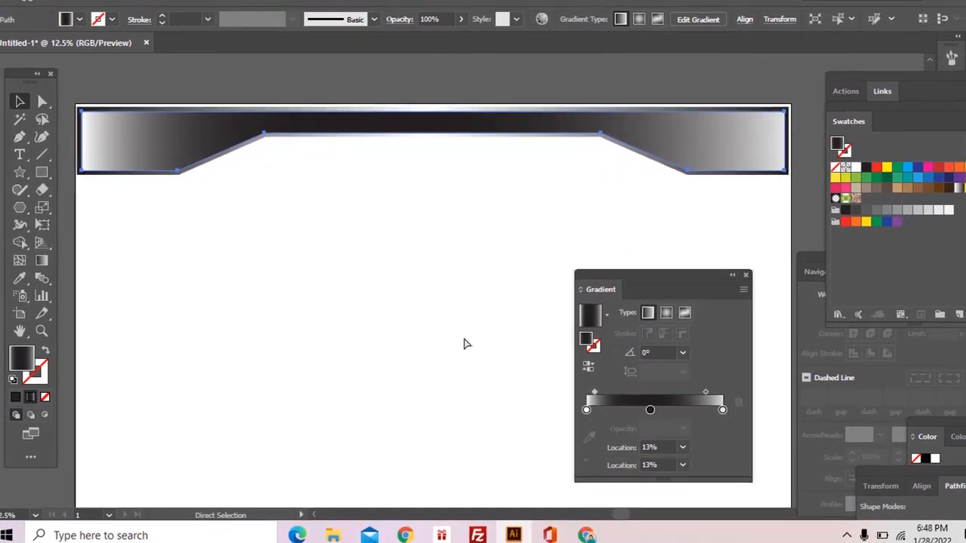
{"action": "key", "text": "ctrl+shift+a"}
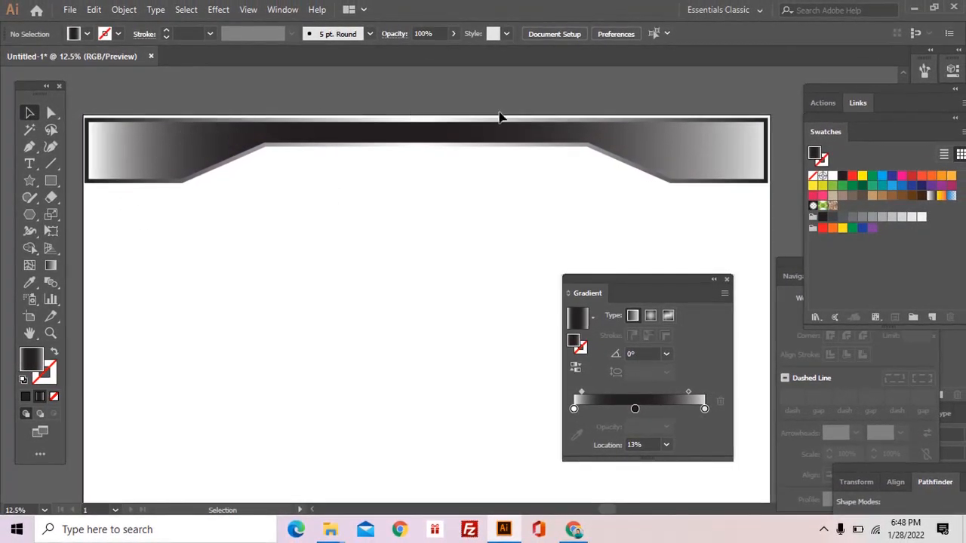
{"action": "left_click", "coordinate": [281, 144]}
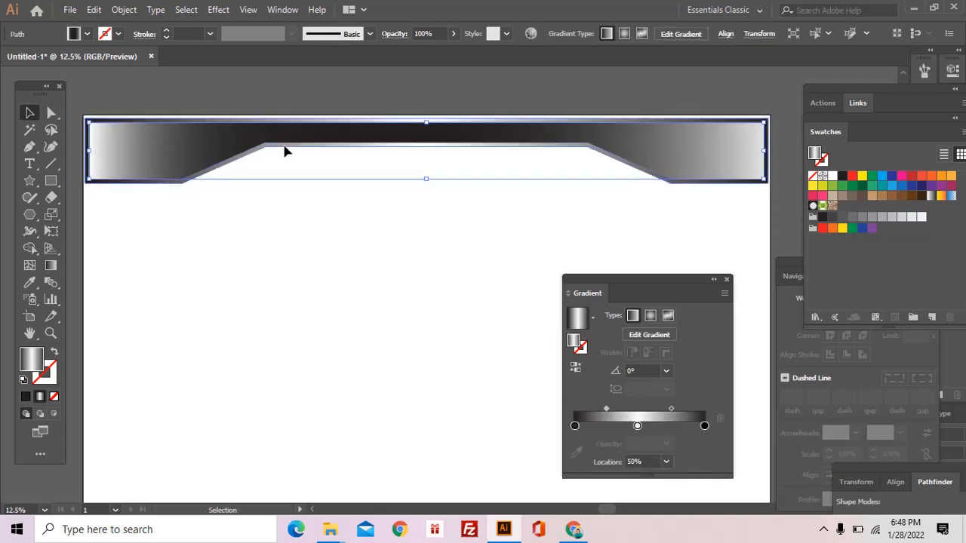
{"action": "left_click", "coordinate": [184, 232]}
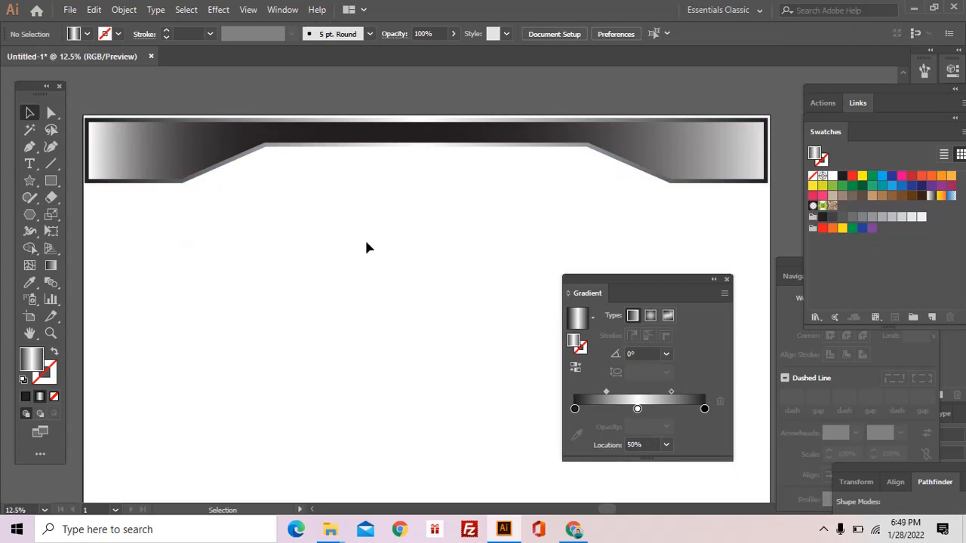
Step: Nudge the top-edge anchor points of both bar shapes downward to make the bar thinner
{"action": "left_click", "coordinate": [52, 113]}
{"action": "left_click_drag", "start_coordinate": [74, 99], "coordinate": [702, 133]}
{"action": "left_click_drag", "start_coordinate": [777, 133], "coordinate": [780, 131]}
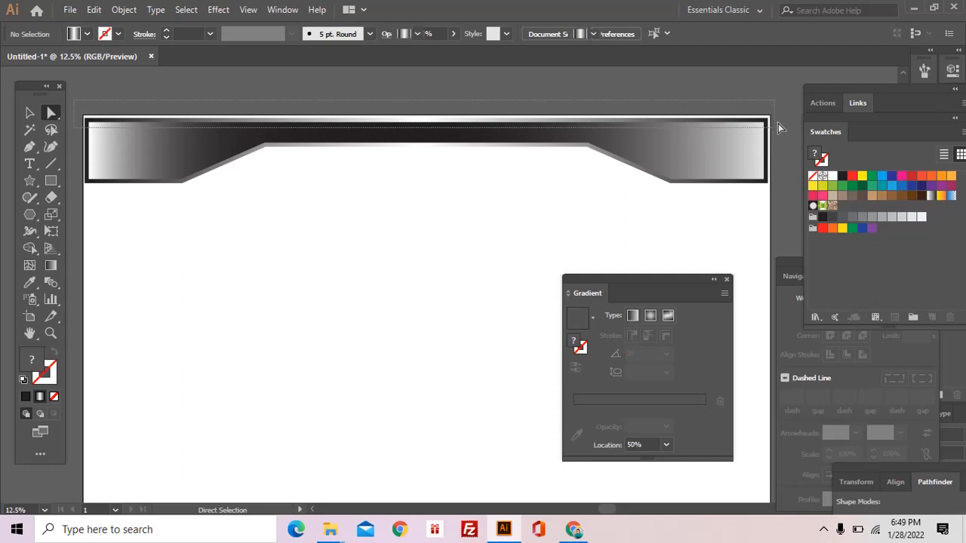
{"action": "key", "text": "Down"}
{"action": "key", "text": "Down"}
{"action": "key", "text": "Down"}
{"action": "key", "text": "Down"}
{"action": "key", "text": "Down"}
{"action": "key", "text": "Down"}
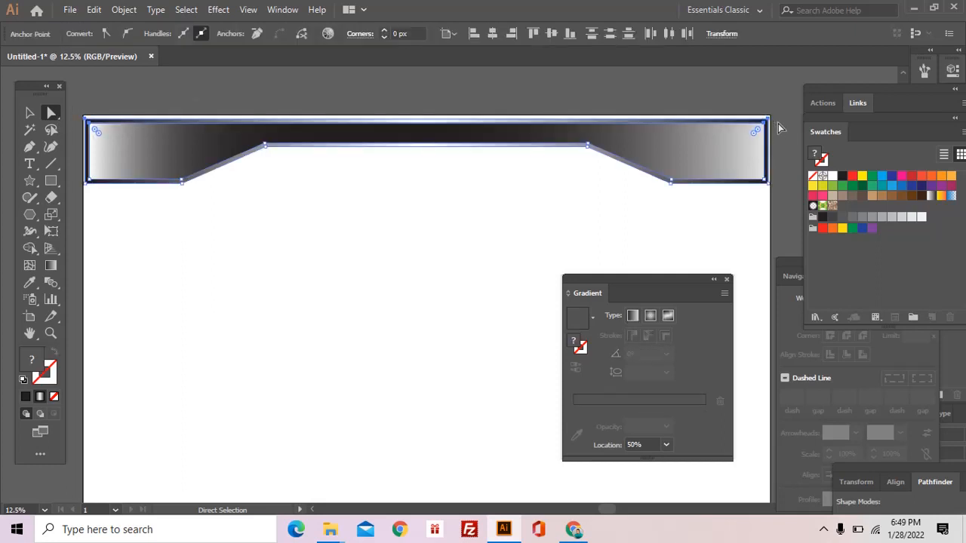
{"action": "key", "text": "Down"}
{"action": "key", "text": "Down"}
{"action": "key", "text": "Down"}
{"action": "key", "text": "Down"}
{"action": "key", "text": "Down"}
{"action": "key", "text": "Down"}
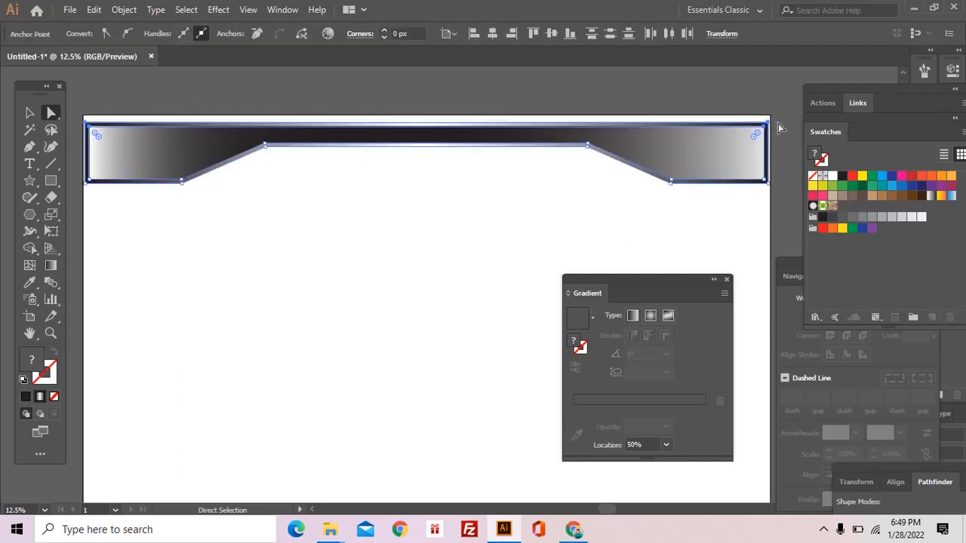
{"action": "left_click", "coordinate": [580, 227]}
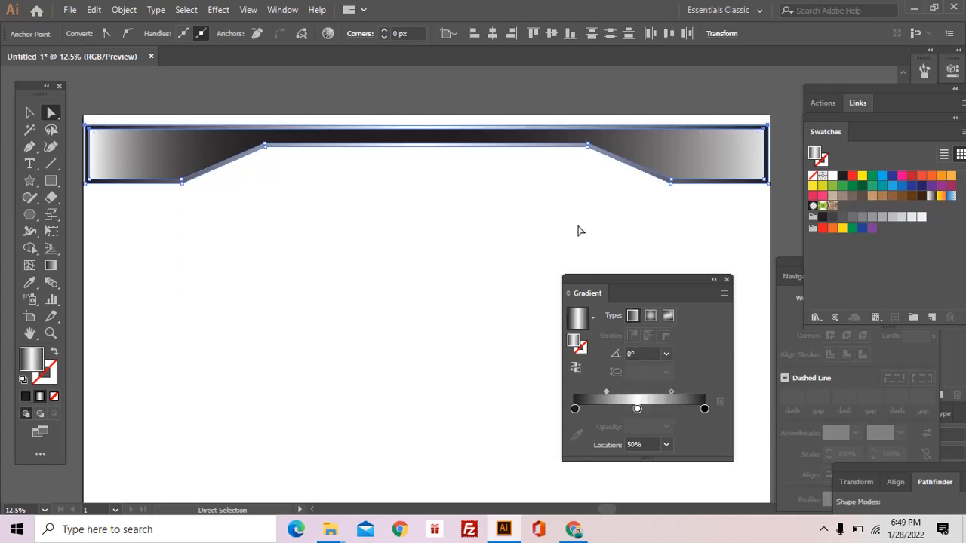
Step: Move the Gradient panel clear of the artboard and rotate both bar shapes together about 5° counter-clockwise
{"action": "left_click_drag", "start_coordinate": [617, 284], "coordinate": [703, 349]}
{"action": "key", "text": "z"}
{"action": "left_click", "coordinate": [544, 305], "text": "alt"}
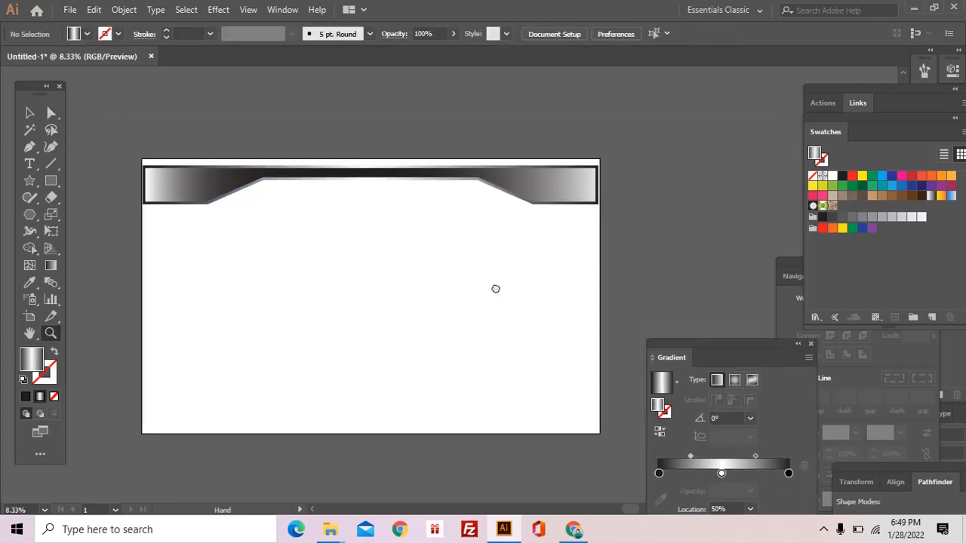
{"action": "key", "text": "v"}
{"action": "left_click_drag", "start_coordinate": [154, 112], "coordinate": [633, 235]}
Step: Move the inner shape's upper-right anchor point inward along its top edge to the artboard's right edge
{"action": "key", "text": "z"}
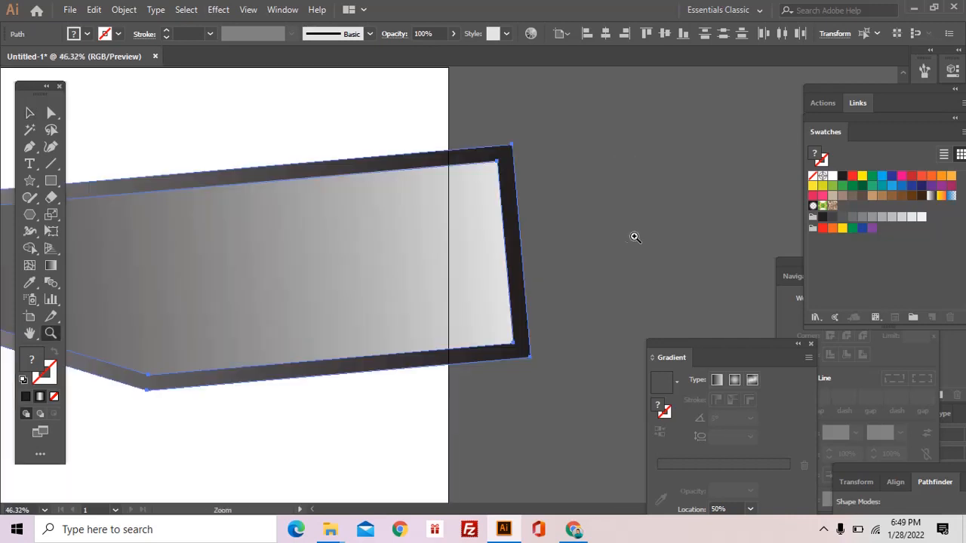
{"action": "left_click", "coordinate": [504, 228]}
{"action": "left_click_drag", "start_coordinate": [469, 233], "coordinate": [541, 196]}
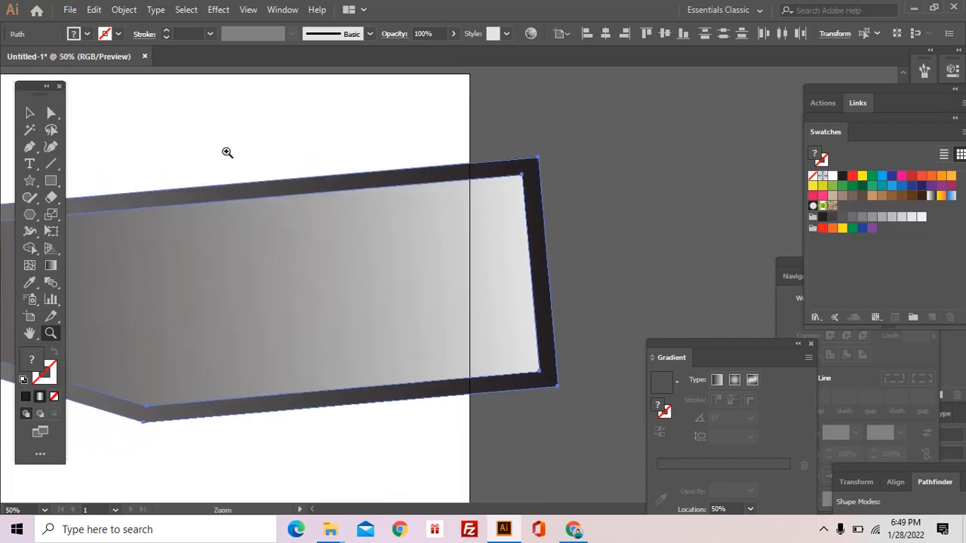
{"action": "left_click", "coordinate": [52, 114]}
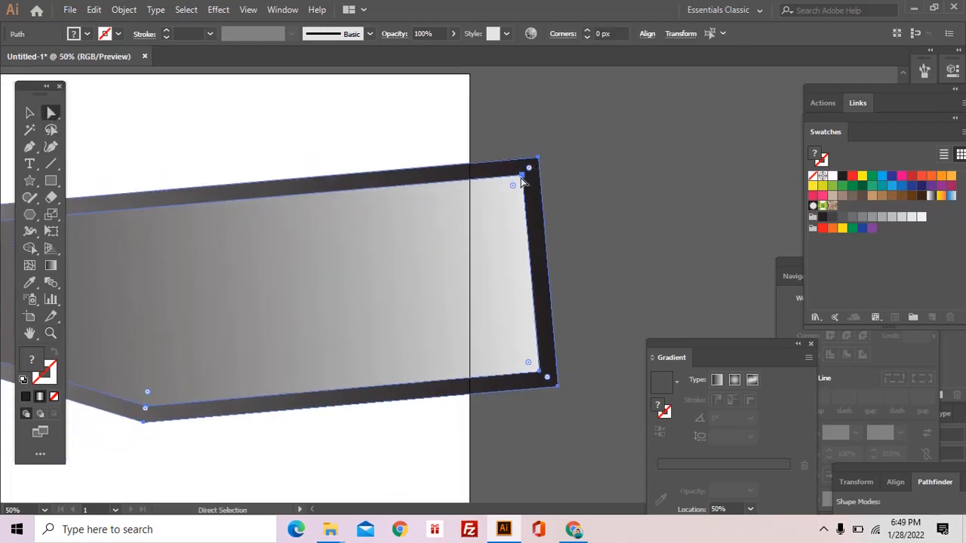
{"action": "left_click_drag", "start_coordinate": [520, 178], "coordinate": [470, 181]}
Step: Try to move the inner shape's lower-right anchor point in to the artboard's right edge
{"action": "left_click", "coordinate": [28, 113]}
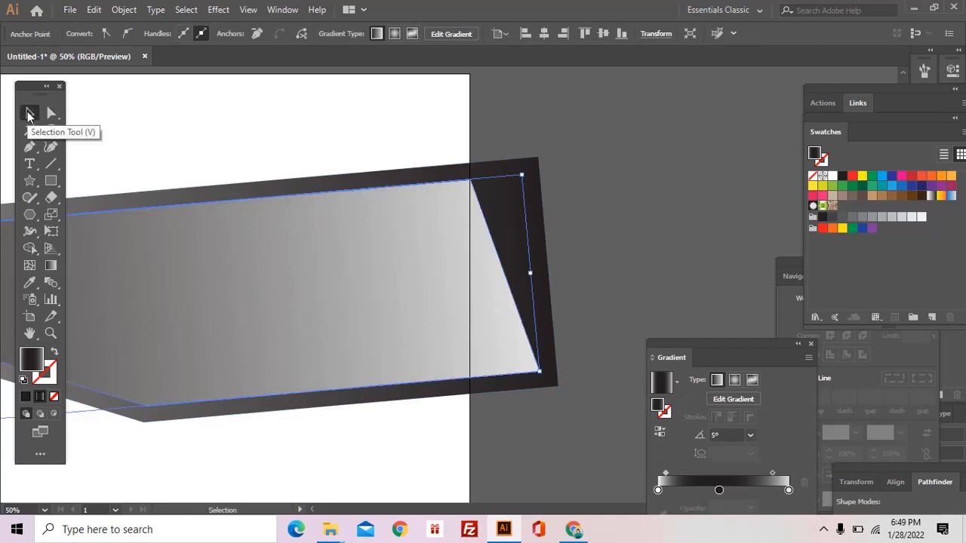
{"action": "left_click", "coordinate": [330, 280]}
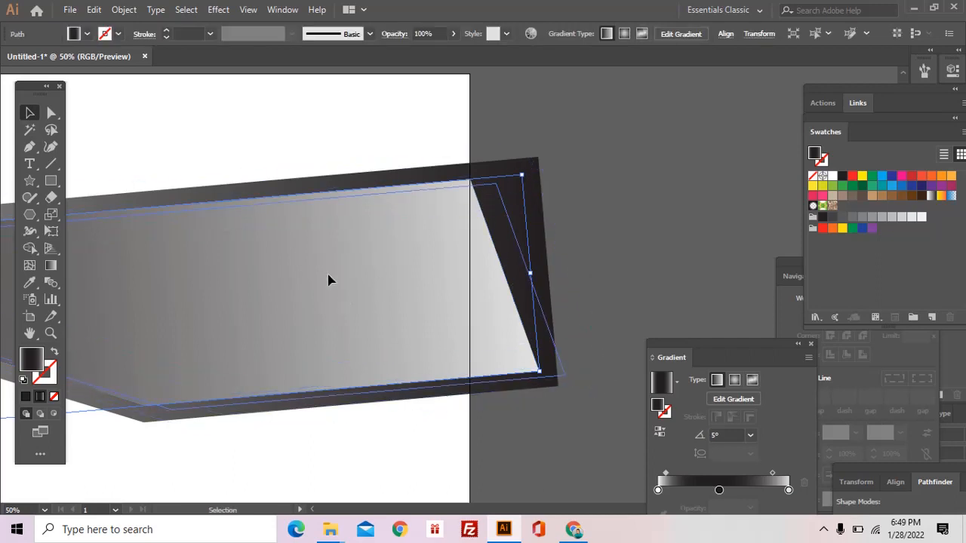
{"action": "left_click", "coordinate": [52, 114]}
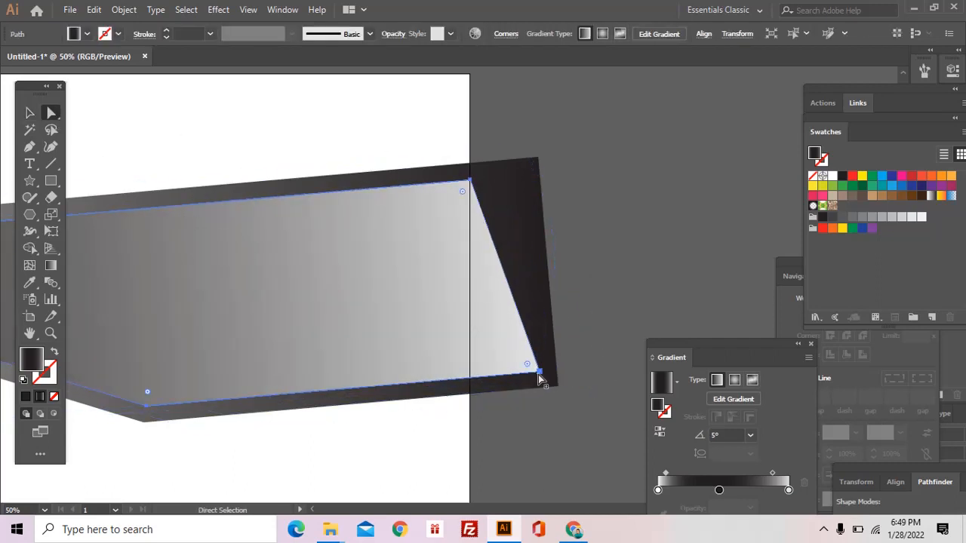
{"action": "left_click_drag", "start_coordinate": [538, 373], "coordinate": [479, 376]}
{"action": "key", "text": "ctrl+z"}
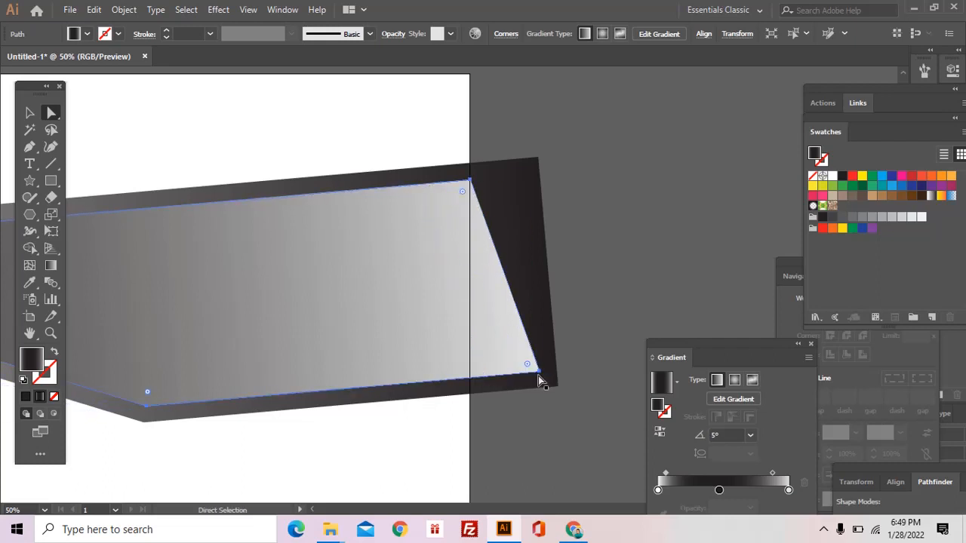
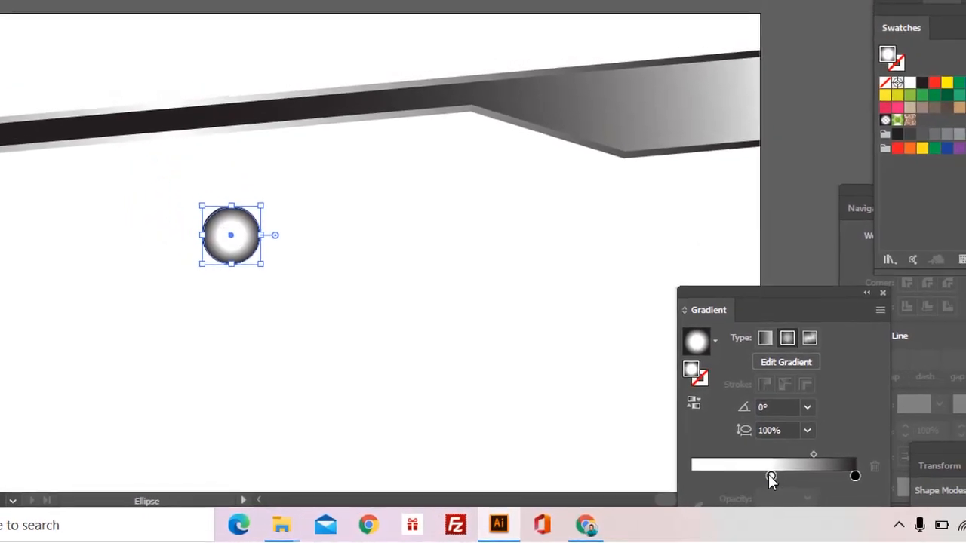
Step: Move the white stop of the circle's radial gradient to about 3.17% and shift the circle to the right beneath the bar
{"action": "left_click_drag", "start_coordinate": [769, 476], "coordinate": [692, 478]}
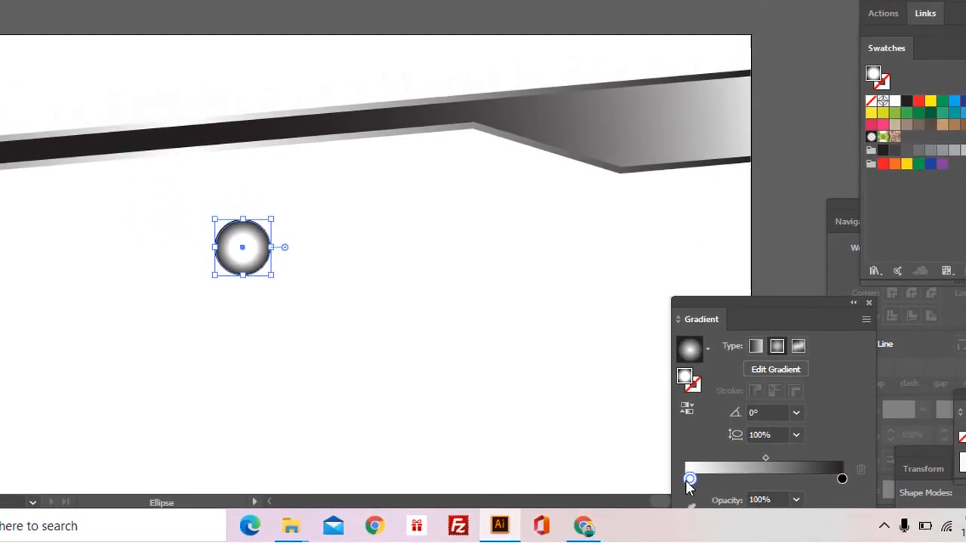
{"action": "left_click", "coordinate": [414, 292], "text": "ctrl"}
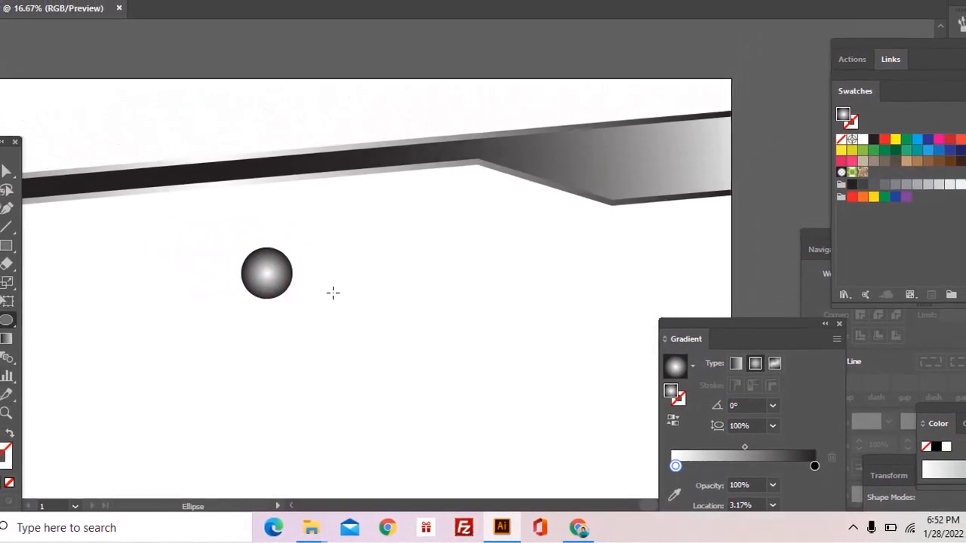
{"action": "left_click_drag", "start_coordinate": [290, 281], "coordinate": [411, 291]}
{"action": "key", "text": "ctrl+minus"}
{"action": "left_click", "coordinate": [429, 302]}
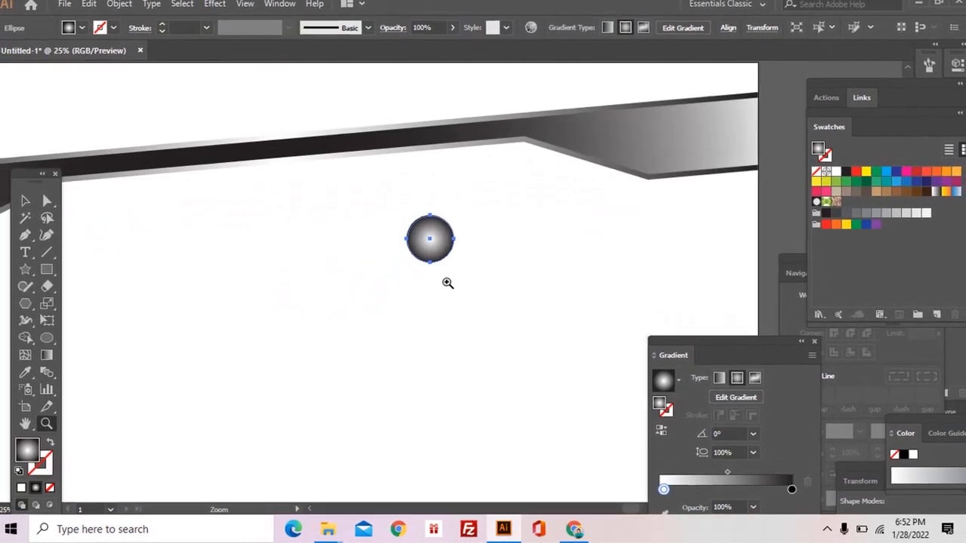
{"action": "left_click", "coordinate": [444, 277]}
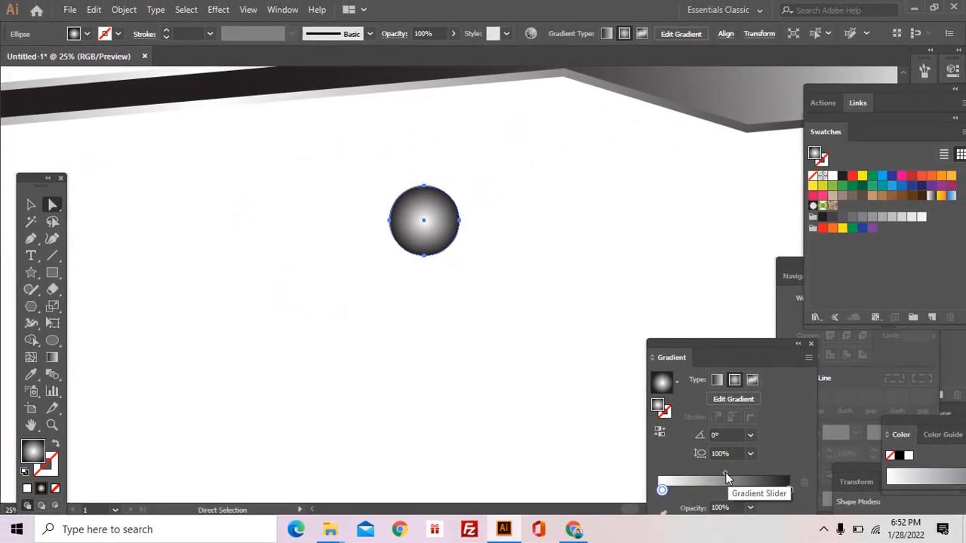
Step: Set the circle's radial gradient to run from light grey at the centre to dark grey at the edge, with the midpoint at about 50.27%
{"action": "left_click_drag", "start_coordinate": [722, 473], "coordinate": [701, 473]}
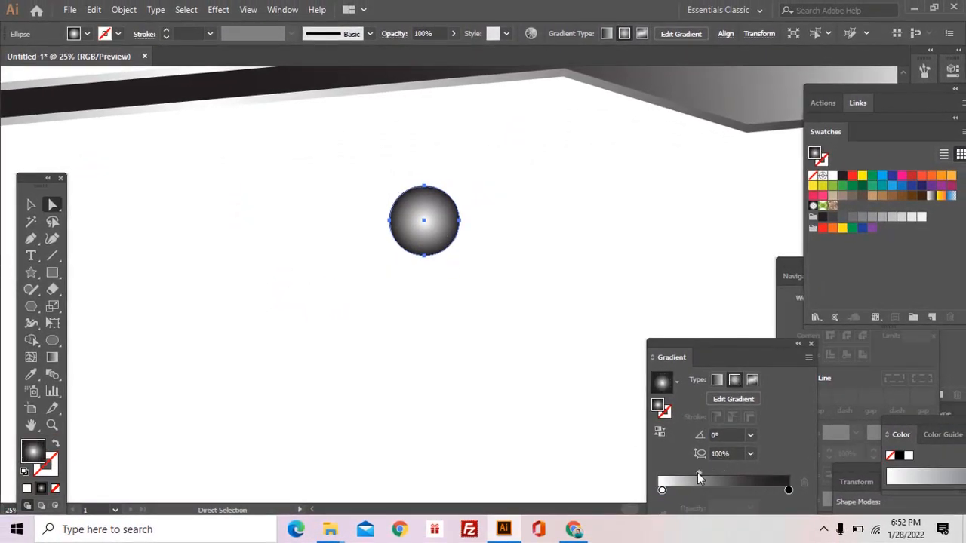
{"action": "left_click", "coordinate": [777, 490]}
{"action": "left_click_drag", "start_coordinate": [777, 490], "coordinate": [788, 490]}
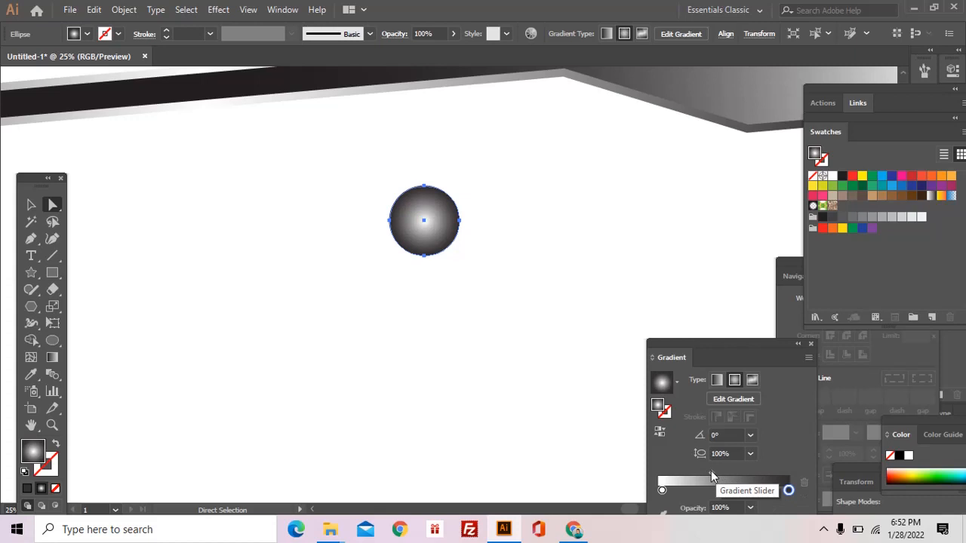
{"action": "left_click_drag", "start_coordinate": [713, 472], "coordinate": [734, 472]}
{"action": "left_click", "coordinate": [788, 491]}
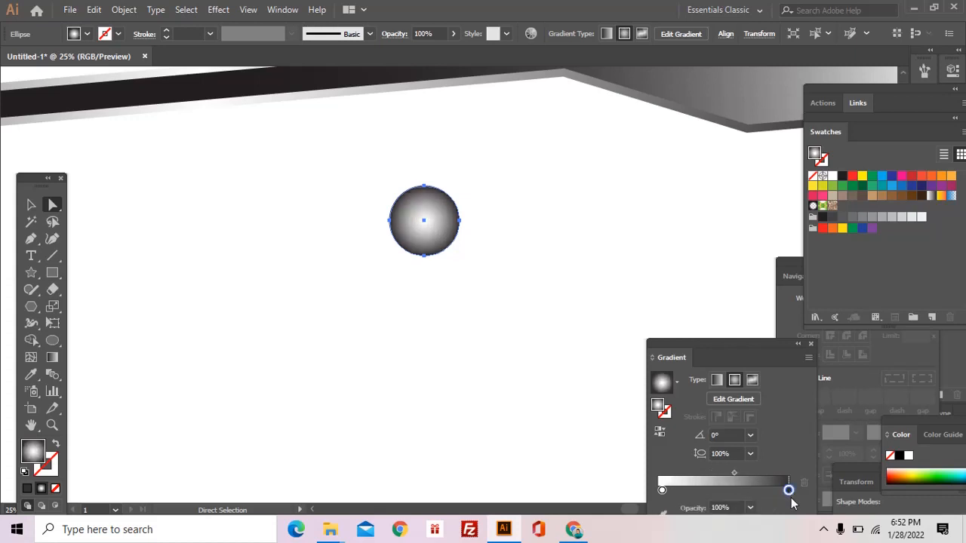
{"action": "left_click", "coordinate": [684, 491]}
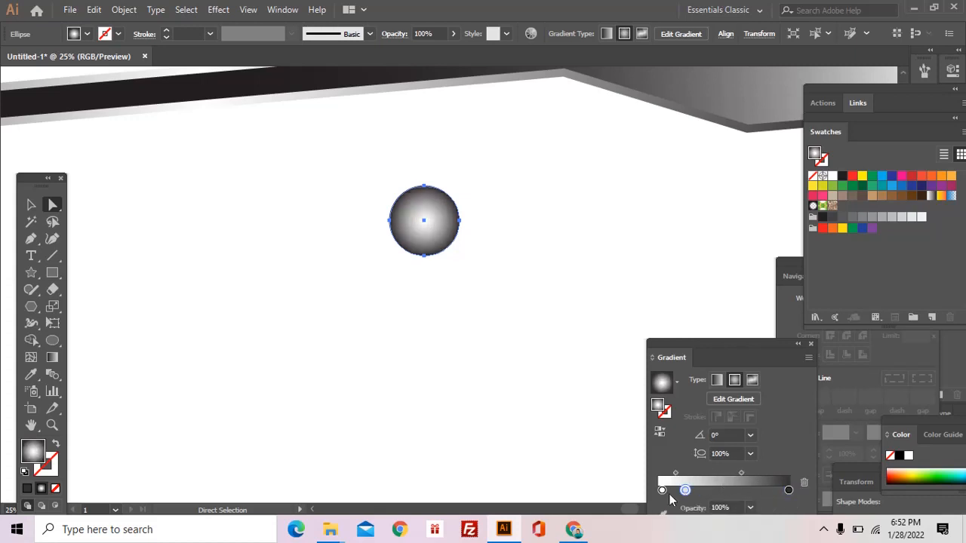
{"action": "left_click_drag", "start_coordinate": [684, 491], "coordinate": [655, 491]}
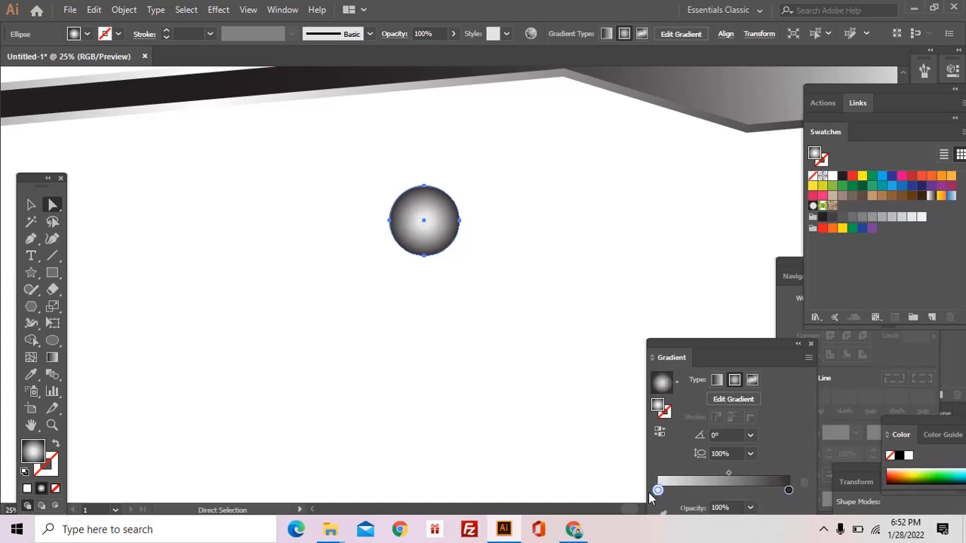
{"action": "left_click", "coordinate": [513, 356], "text": "ctrl"}
Step: Draw a narrow vertical rectangle as a screw slot spanning most of the circle's height and centre it on the circle
{"action": "left_click", "coordinate": [53, 273]}
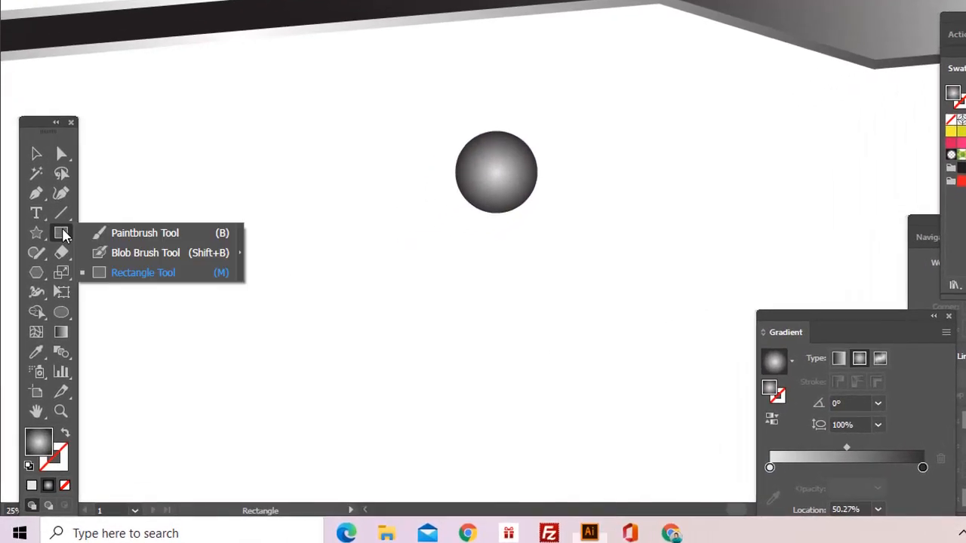
{"action": "left_click", "coordinate": [117, 273]}
{"action": "left_click_drag", "start_coordinate": [488, 145], "coordinate": [488, 164]}
{"action": "left_click_drag", "start_coordinate": [522, 135], "coordinate": [526, 118]}
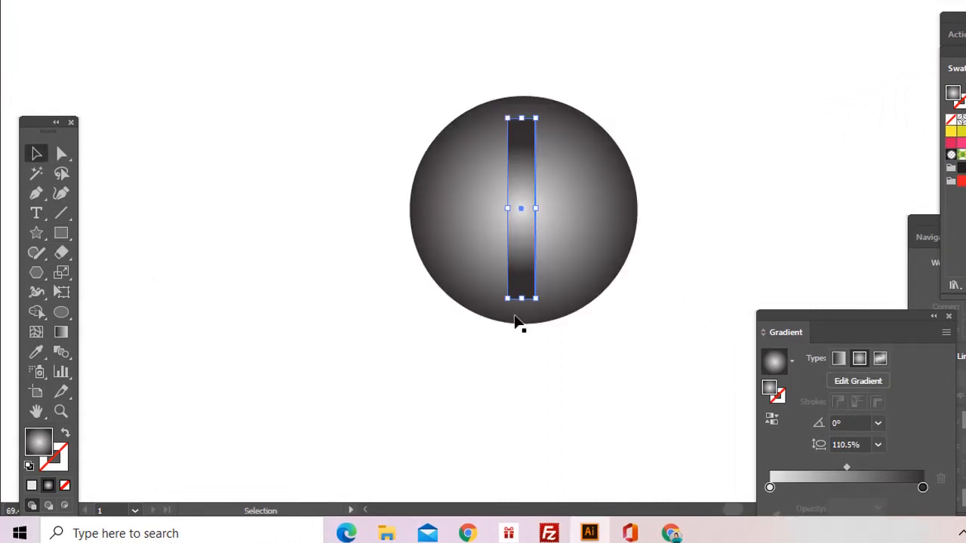
{"action": "left_click_drag", "start_coordinate": [522, 299], "coordinate": [522, 307]}
{"action": "left_click_drag", "start_coordinate": [520, 229], "coordinate": [526, 228]}
{"action": "key", "text": "ctrl+z"}
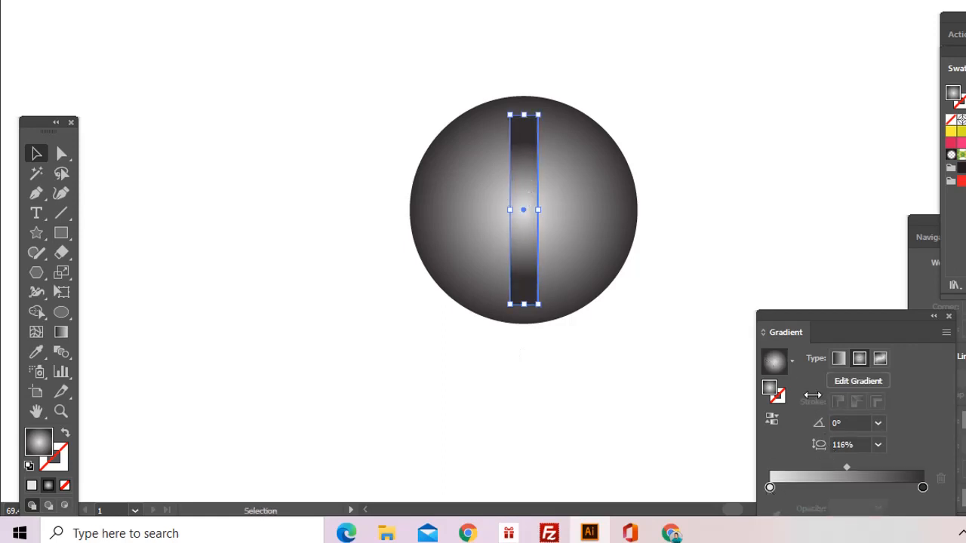
Step: Recolour the slot's radial gradient with a dark stop at about 25.81%, a grey stop at the outer end and the midpoint at about 87%
{"action": "left_click_drag", "start_coordinate": [775, 489], "coordinate": [739, 499]}
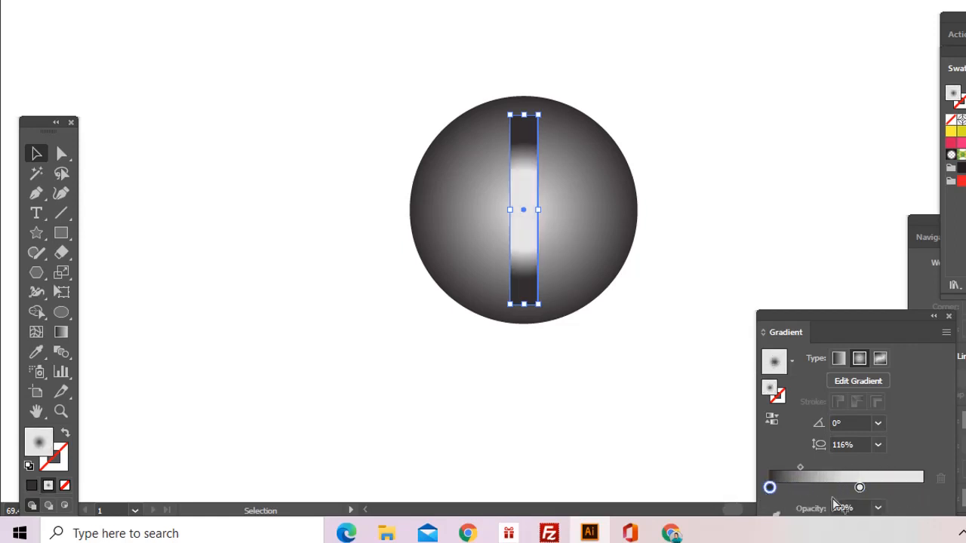
{"action": "left_click_drag", "start_coordinate": [858, 488], "coordinate": [922, 488]}
{"action": "left_click_drag", "start_coordinate": [821, 468], "coordinate": [859, 470]}
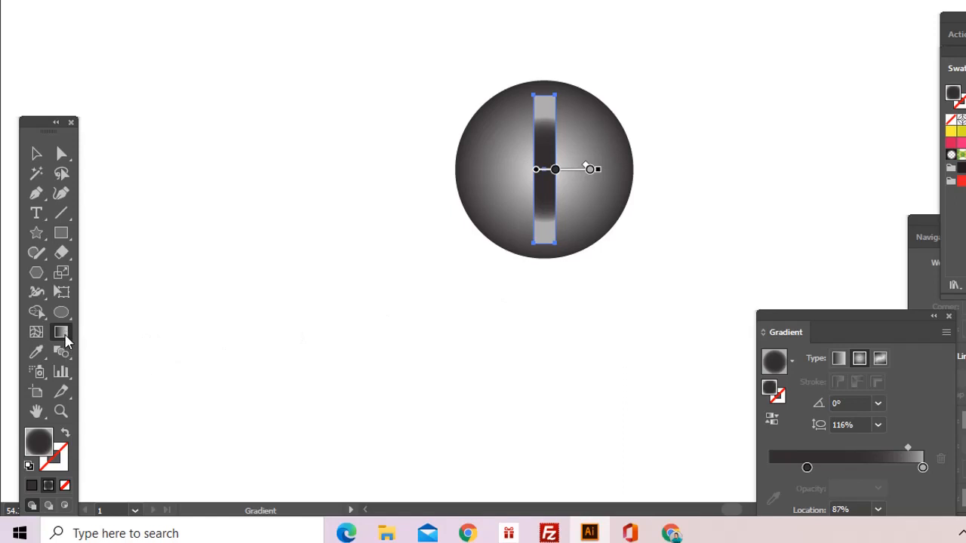
{"action": "mouse_move", "coordinate": [547, 236]}
{"action": "left_mouse_down"}
{"action": "mouse_move", "coordinate": [549, 164]}
{"action": "mouse_move", "coordinate": [524, 106]}
{"action": "left_mouse_up"}
{"action": "key", "text": "ctrl+z"}
{"action": "left_click_drag", "start_coordinate": [550, 161], "coordinate": [562, 81]}
{"action": "key", "text": "ctrl+z"}
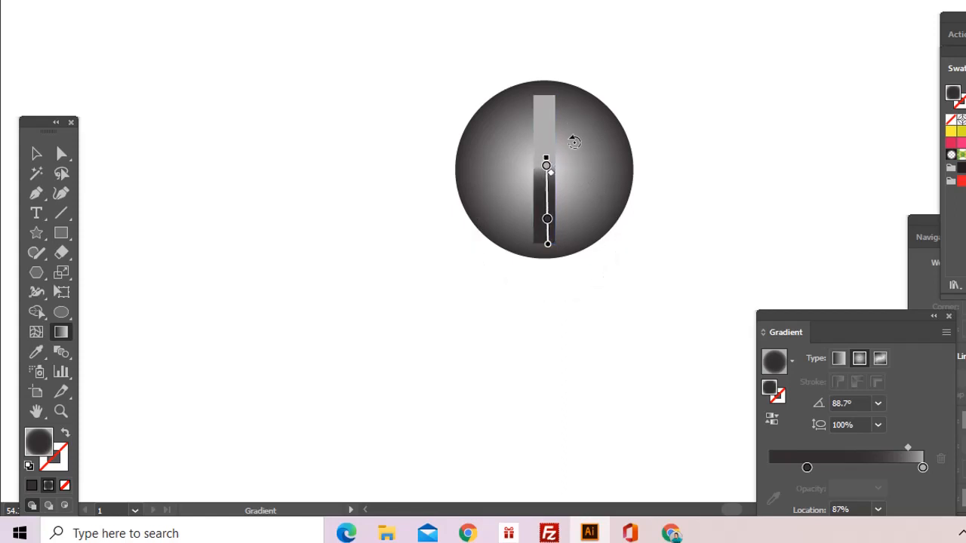
Step: Rotate the slot's radial gradient to 90° with the Gradient tool and centre it so both slot ends fade to grey
{"action": "left_click_drag", "start_coordinate": [589, 171], "coordinate": [600, 78]}
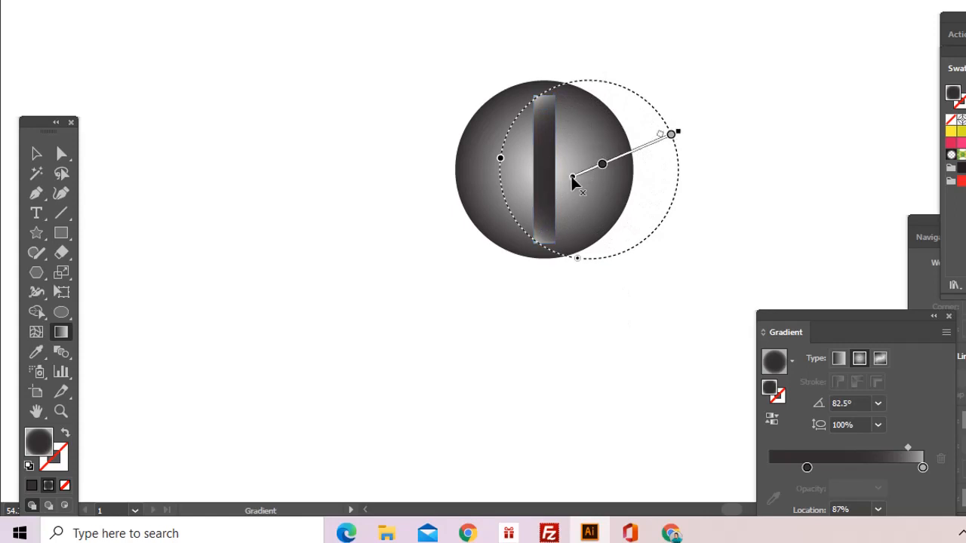
{"action": "left_click", "coordinate": [587, 148]}
{"action": "left_click_drag", "start_coordinate": [588, 177], "coordinate": [551, 177]}
{"action": "left_click_drag", "start_coordinate": [564, 79], "coordinate": [551, 84]}
{"action": "left_click", "coordinate": [428, 302], "text": "ctrl"}
Step: Select the circle together with its slot and group them as one screw head
{"action": "key", "text": "z"}
{"action": "left_click", "coordinate": [524, 288], "text": "alt"}
{"action": "left_click", "coordinate": [557, 214]}
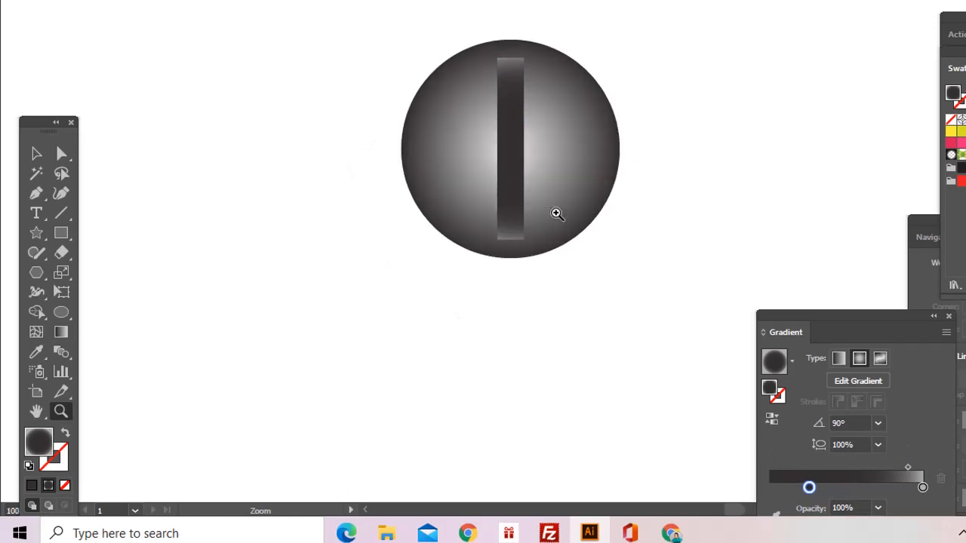
{"action": "left_click", "coordinate": [566, 261]}
{"action": "left_click", "coordinate": [559, 264], "text": "alt"}
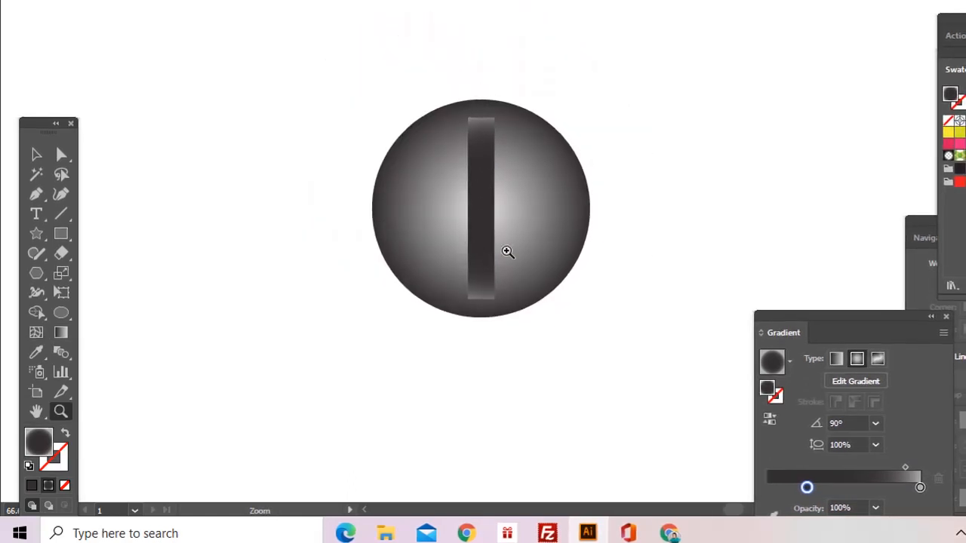
{"action": "left_click", "coordinate": [504, 252], "text": "alt"}
{"action": "left_click", "coordinate": [503, 254], "text": "alt"}
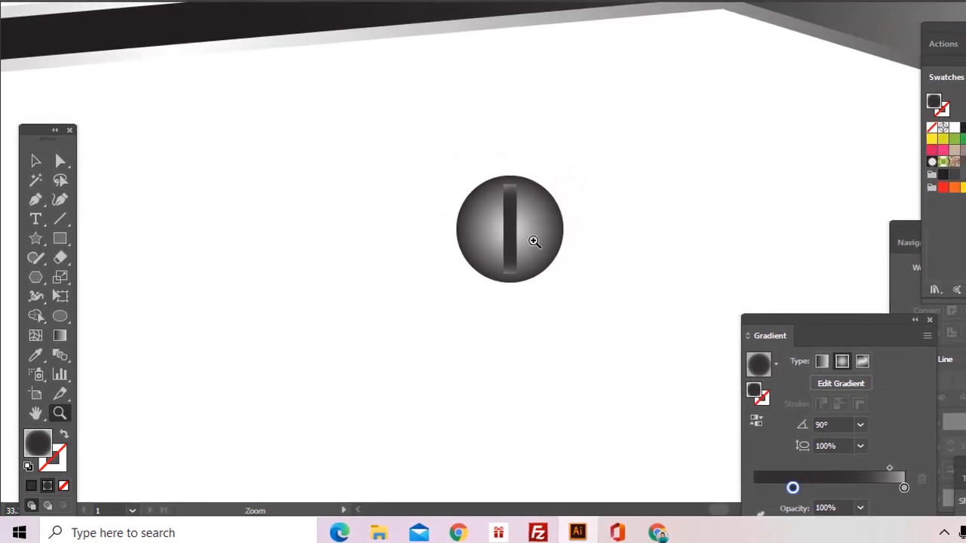
{"action": "left_click_drag", "start_coordinate": [434, 210], "coordinate": [520, 341]}
{"action": "left_click", "coordinate": [510, 336], "text": "alt"}
{"action": "left_click", "coordinate": [510, 337], "text": "alt"}
{"action": "key", "text": "v"}
{"action": "left_click_drag", "start_coordinate": [383, 80], "coordinate": [484, 221]}
{"action": "key", "text": "ctrl+g"}
Step: Move the screw onto the bar's wide right end and rotate it so its slot runs diagonally up to the right
{"action": "key", "text": "z"}
{"action": "left_click", "coordinate": [496, 211], "text": "alt"}
{"action": "left_click", "coordinate": [496, 210], "text": "alt"}
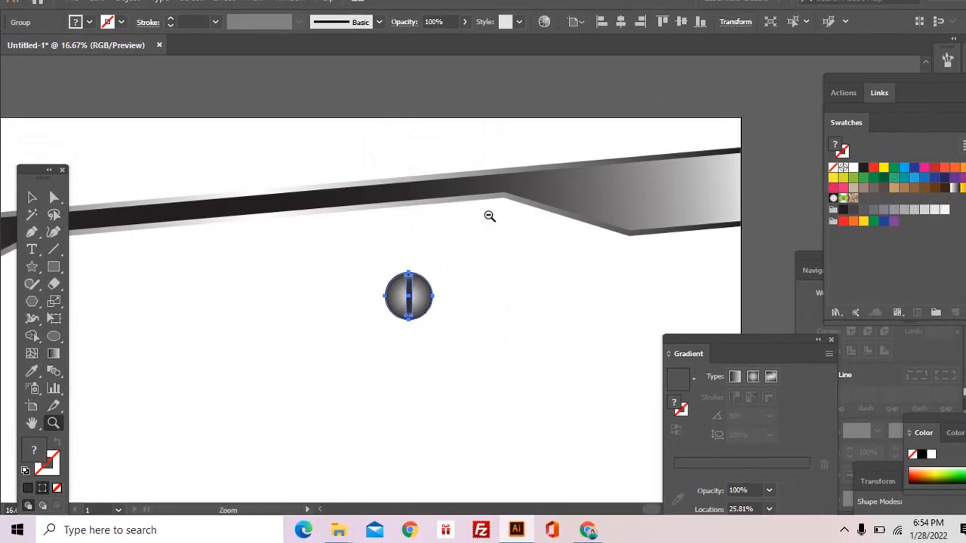
{"action": "left_click", "coordinate": [496, 211], "text": "alt"}
{"action": "key", "text": "v"}
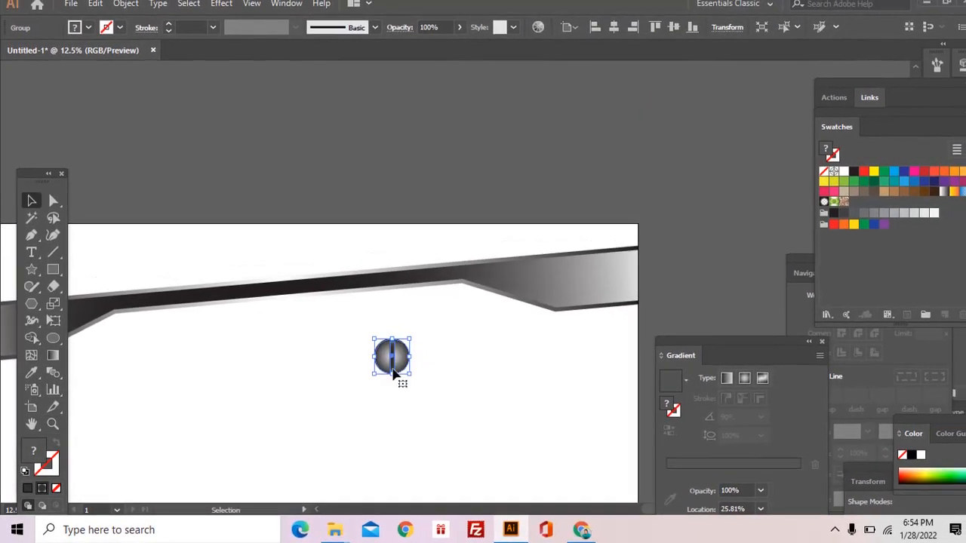
{"action": "left_click_drag", "start_coordinate": [392, 373], "coordinate": [596, 287]}
{"action": "left_click_drag", "start_coordinate": [575, 293], "coordinate": [581, 288]}
{"action": "left_click_drag", "start_coordinate": [541, 347], "coordinate": [636, 318]}
Step: Duplicate the screw onto the bar's wide left end and fine-tune its position there
{"action": "left_click_drag", "start_coordinate": [671, 268], "coordinate": [99, 313]}
{"action": "left_click_drag", "start_coordinate": [206, 331], "coordinate": [329, 289]}
{"action": "mouse_move", "coordinate": [222, 271]}
{"action": "left_mouse_down"}
{"action": "mouse_move", "coordinate": [215, 276]}
{"action": "mouse_move", "coordinate": [221, 271]}
{"action": "left_mouse_up"}
{"action": "left_click", "coordinate": [314, 304]}
{"action": "mouse_move", "coordinate": [336, 301]}
{"action": "left_mouse_down"}
{"action": "mouse_move", "coordinate": [283, 308]}
{"action": "mouse_move", "coordinate": [343, 293]}
{"action": "left_mouse_up"}
{"action": "left_click_drag", "start_coordinate": [227, 260], "coordinate": [220, 261]}
{"action": "left_click_drag", "start_coordinate": [390, 304], "coordinate": [353, 301]}
Step: Darken both light end stops of the inner bar shape's linear gradient to grey, adding a dark stop near the gradient's left end
{"action": "key", "text": "a"}
{"action": "left_click", "coordinate": [699, 203]}
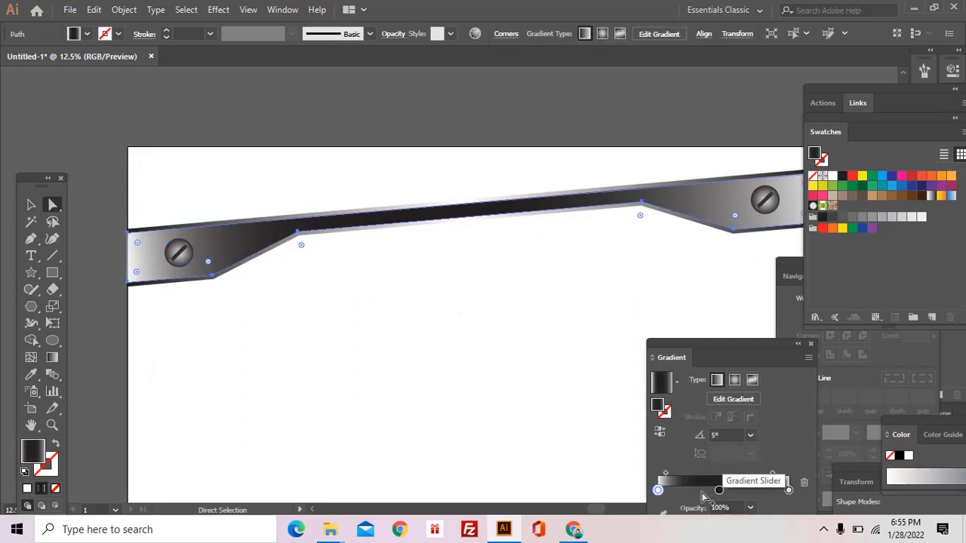
{"action": "left_click", "coordinate": [676, 491]}
{"action": "mouse_move", "coordinate": [656, 502]}
{"action": "left_mouse_down"}
{"action": "mouse_move", "coordinate": [658, 521]}
{"action": "mouse_move", "coordinate": [655, 492]}
{"action": "left_mouse_up"}
{"action": "key", "text": "ctrl+z"}
{"action": "key", "text": "ctrl+z"}
{"action": "left_click", "coordinate": [664, 492]}
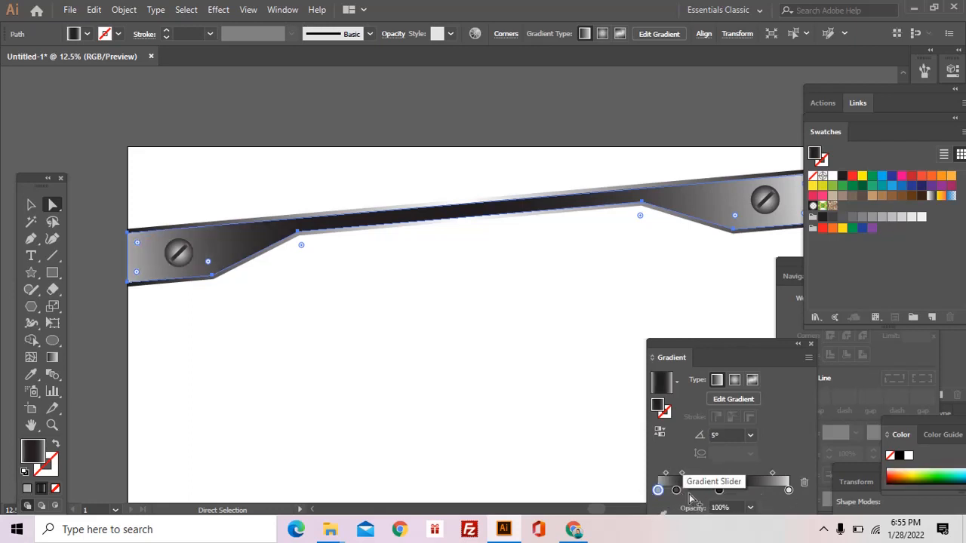
{"action": "left_click", "coordinate": [774, 491]}
{"action": "mouse_move", "coordinate": [788, 491]}
{"action": "left_mouse_down"}
{"action": "mouse_move", "coordinate": [789, 508]}
{"action": "mouse_move", "coordinate": [790, 492]}
{"action": "left_mouse_up"}
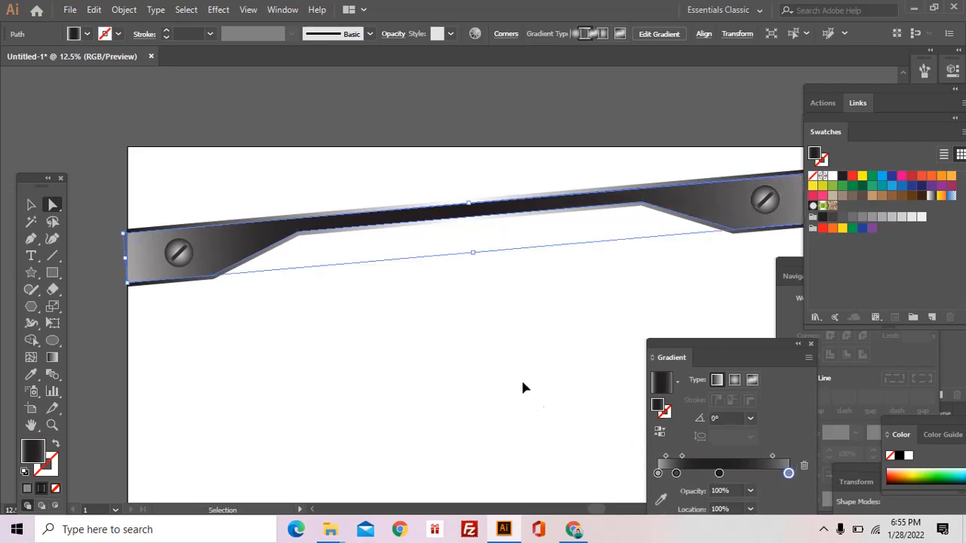
{"action": "left_click", "coordinate": [535, 400]}
Step: Draw a closed Pen shape covering the artboard's upper strip, with its slanted lower edge running behind the bar from the left to the right artboard edge
{"action": "key", "text": "z"}
{"action": "left_click", "coordinate": [522, 372], "text": "alt"}
{"action": "left_click_drag", "start_coordinate": [501, 290], "coordinate": [495, 319]}
{"action": "left_click", "coordinate": [495, 319]}
{"action": "left_click_drag", "start_coordinate": [448, 278], "coordinate": [514, 324]}
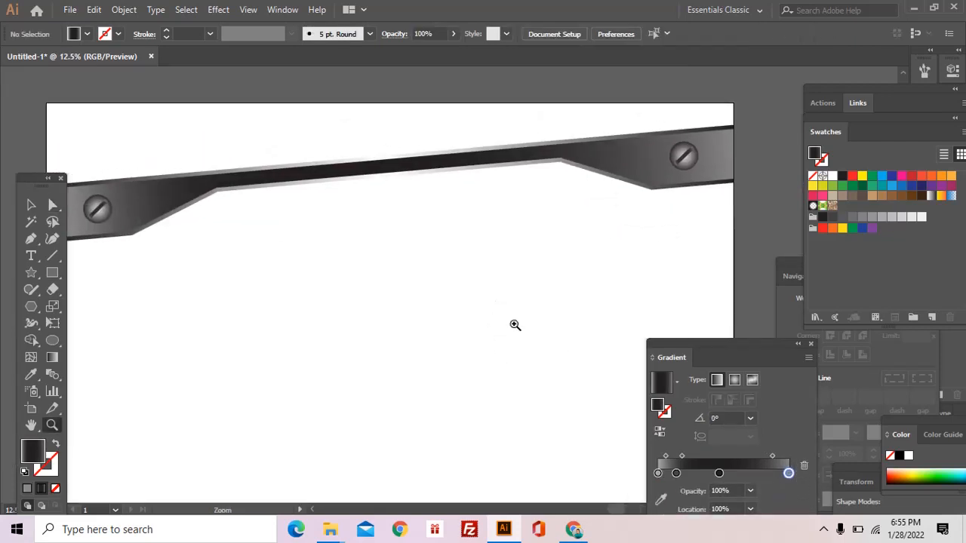
{"action": "left_click", "coordinate": [515, 325], "text": "alt"}
{"action": "left_click_drag", "start_coordinate": [459, 294], "coordinate": [522, 313]}
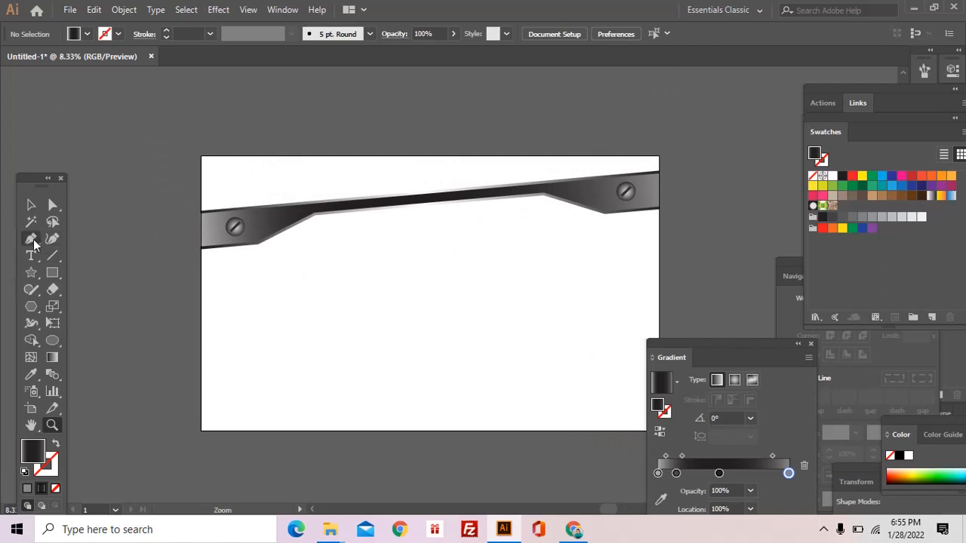
{"action": "left_click", "coordinate": [201, 223]}
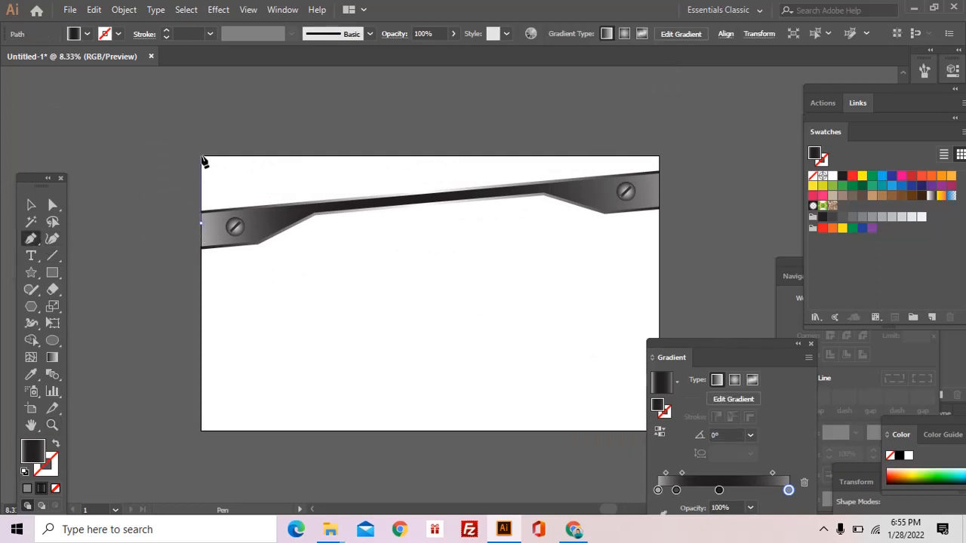
{"action": "key", "text": "ctrl+z"}
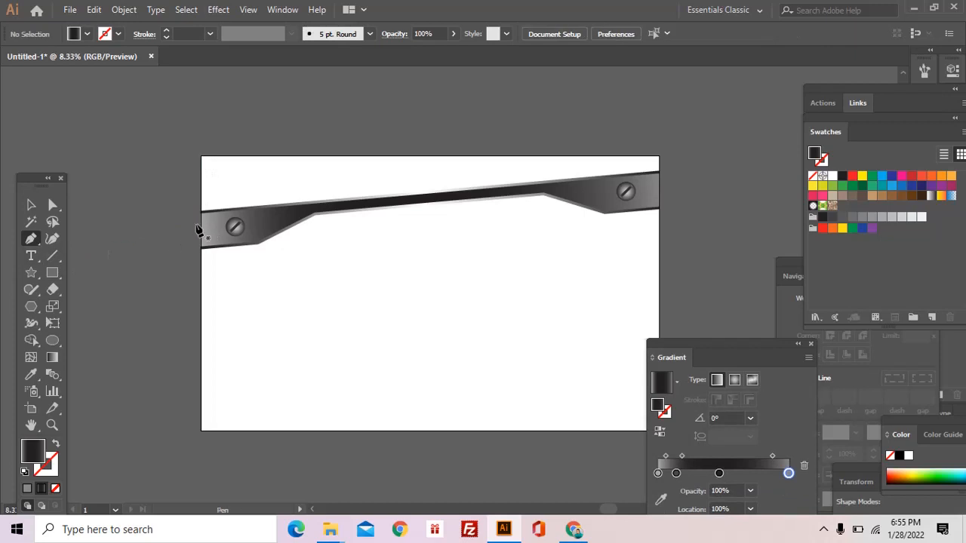
{"action": "left_click", "coordinate": [202, 221]}
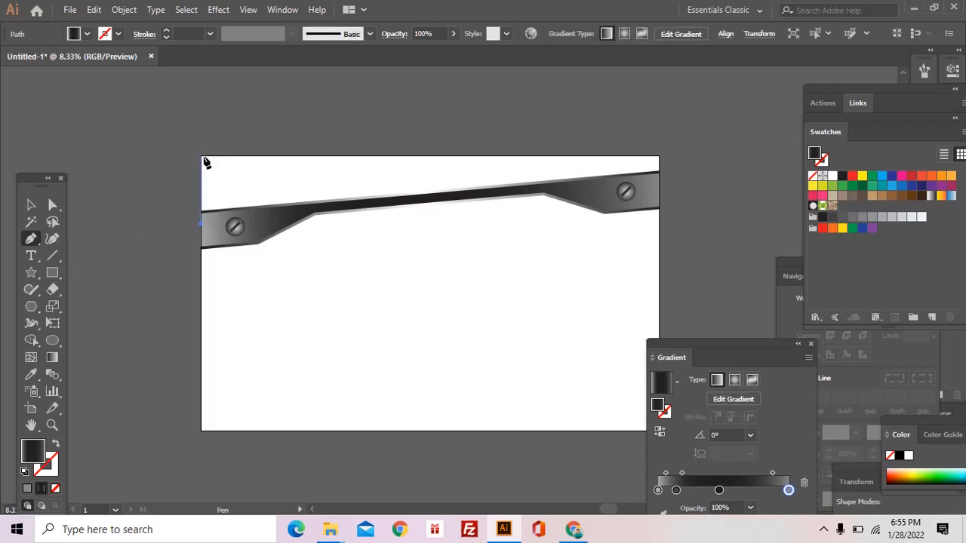
{"action": "left_click", "coordinate": [201, 156]}
{"action": "left_click", "coordinate": [648, 156]}
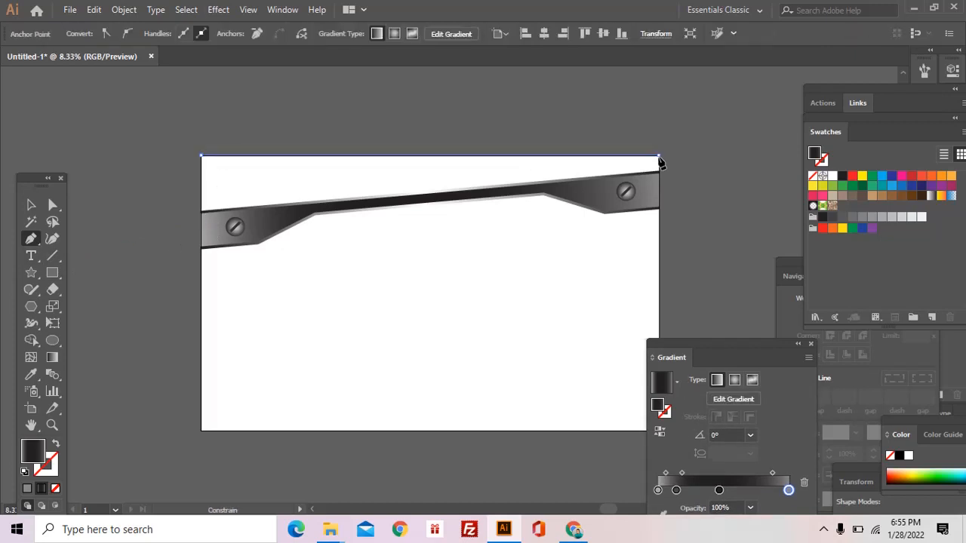
{"action": "left_click", "coordinate": [654, 192]}
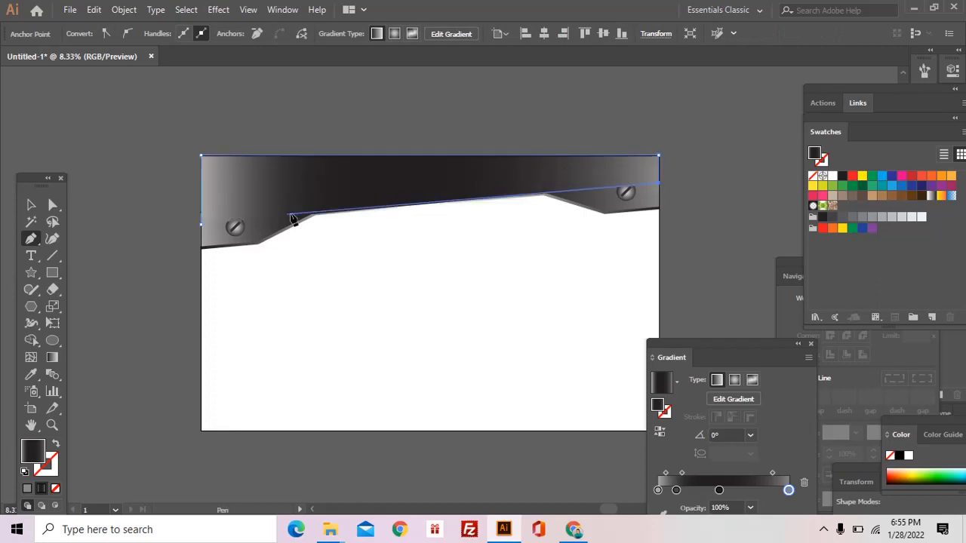
{"action": "left_click", "coordinate": [202, 224]}
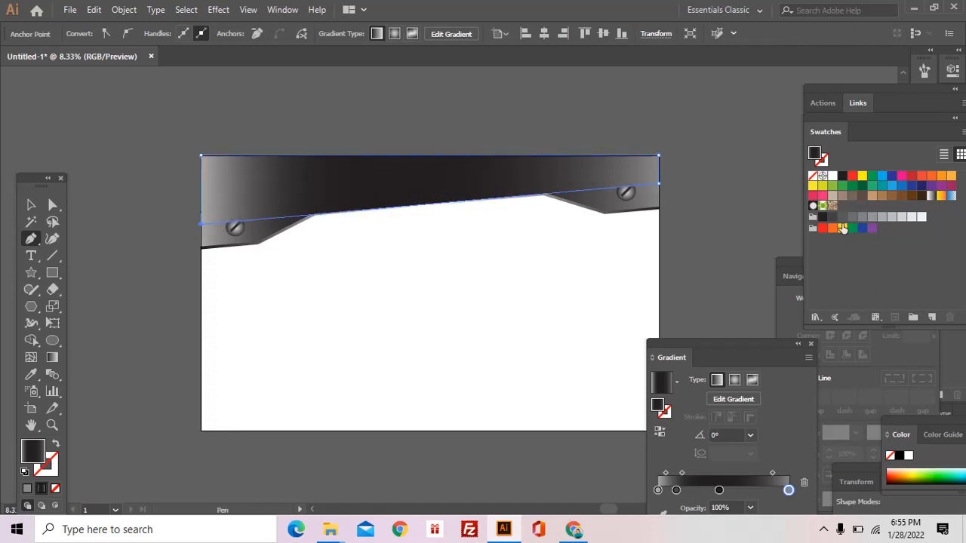
Step: Fill the new upper shape with the black swatch from the grays group and send it to the back behind the bar
{"action": "left_click", "coordinate": [823, 218]}
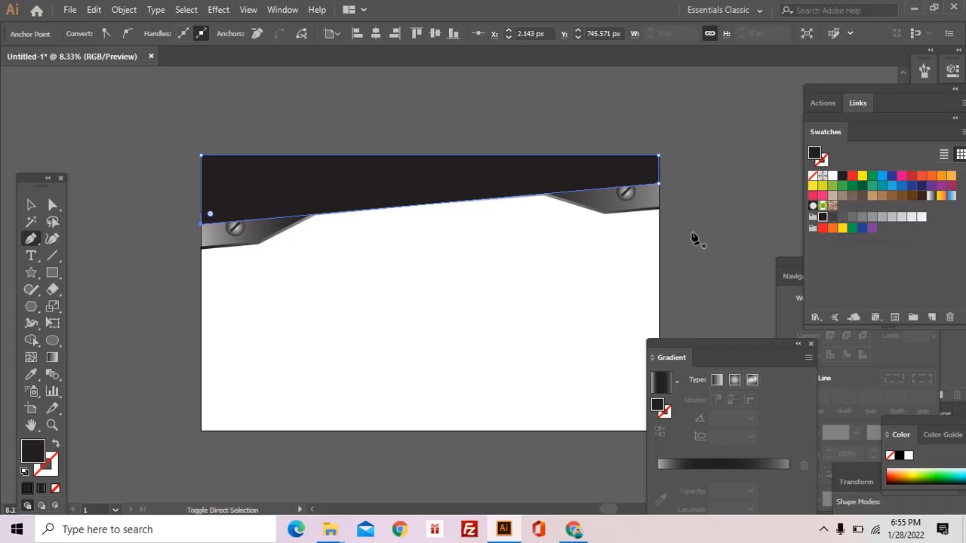
{"action": "key", "text": "ctrl+shift+bracketleft"}
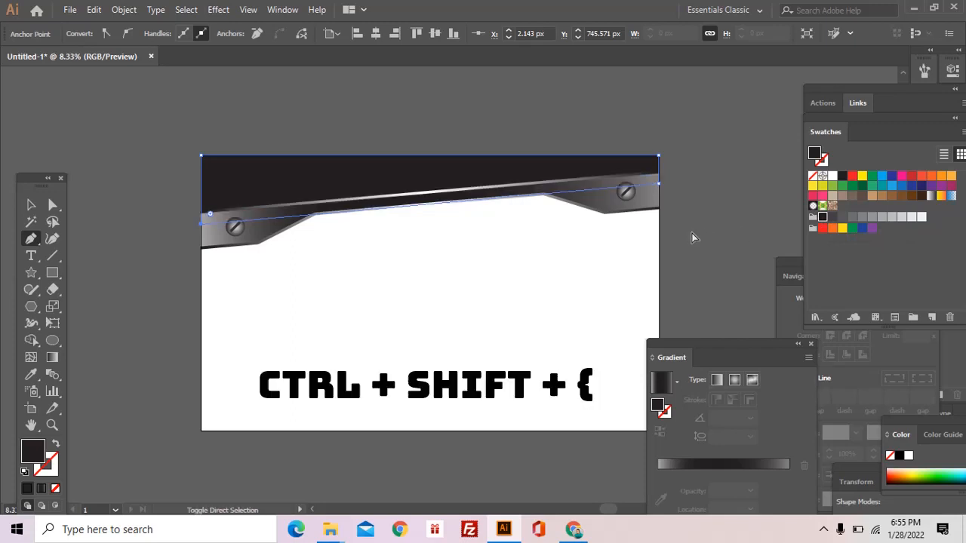
{"action": "left_click", "coordinate": [521, 288], "text": "ctrl"}
Step: Align the left-end anchor points of the black shape and both bar shapes to the artboard's left edge
{"action": "key", "text": "z"}
{"action": "left_click", "coordinate": [418, 255]}
{"action": "left_click_drag", "start_coordinate": [195, 222], "coordinate": [273, 224]}
{"action": "key", "text": "a"}
{"action": "left_click_drag", "start_coordinate": [177, 121], "coordinate": [215, 329]}
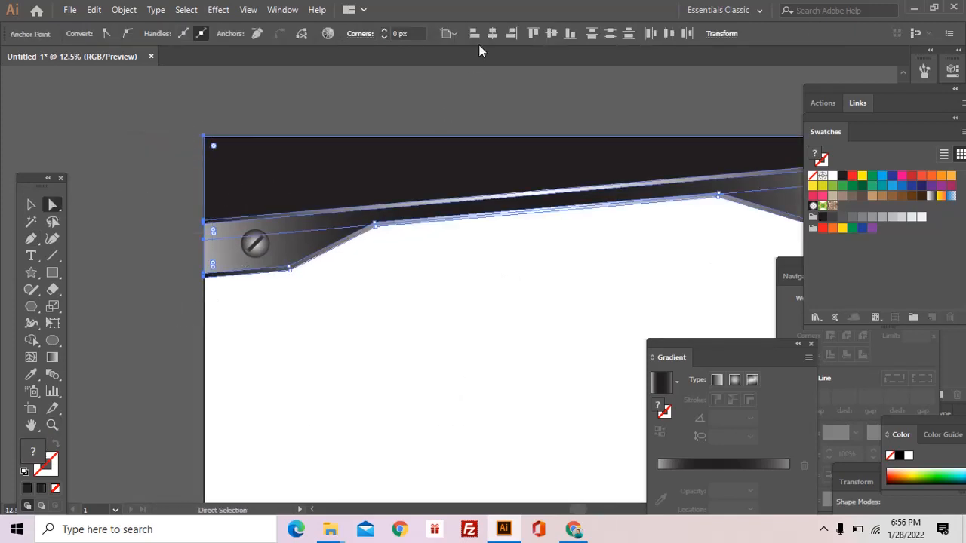
{"action": "left_click", "coordinate": [426, 113]}
{"action": "left_click_drag", "start_coordinate": [173, 114], "coordinate": [376, 151]}
Step: Align the right-end anchor points of the black shape and both bar shapes flush at the artboard's right edge
{"action": "left_click_drag", "start_coordinate": [660, 174], "coordinate": [373, 149]}
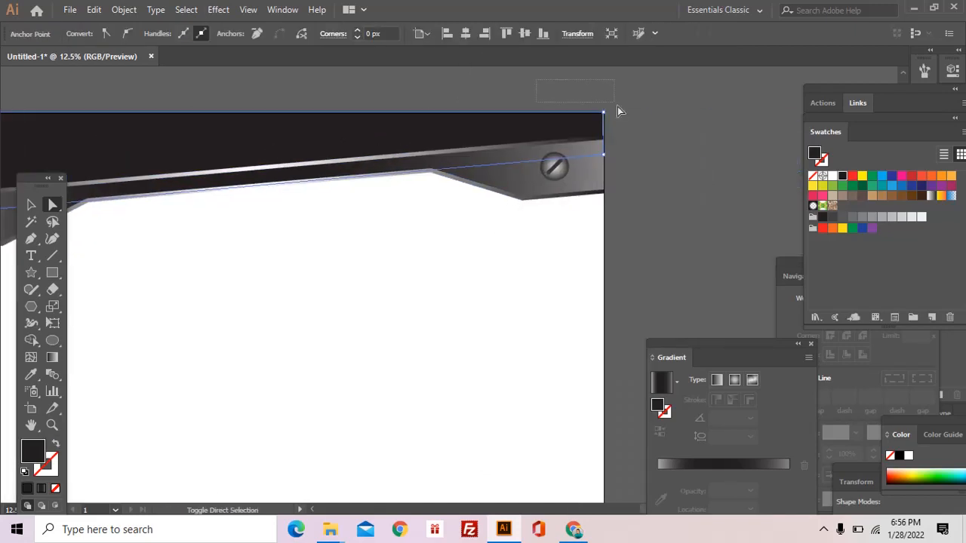
{"action": "left_click_drag", "start_coordinate": [536, 80], "coordinate": [627, 218]}
{"action": "left_click", "coordinate": [506, 33]}
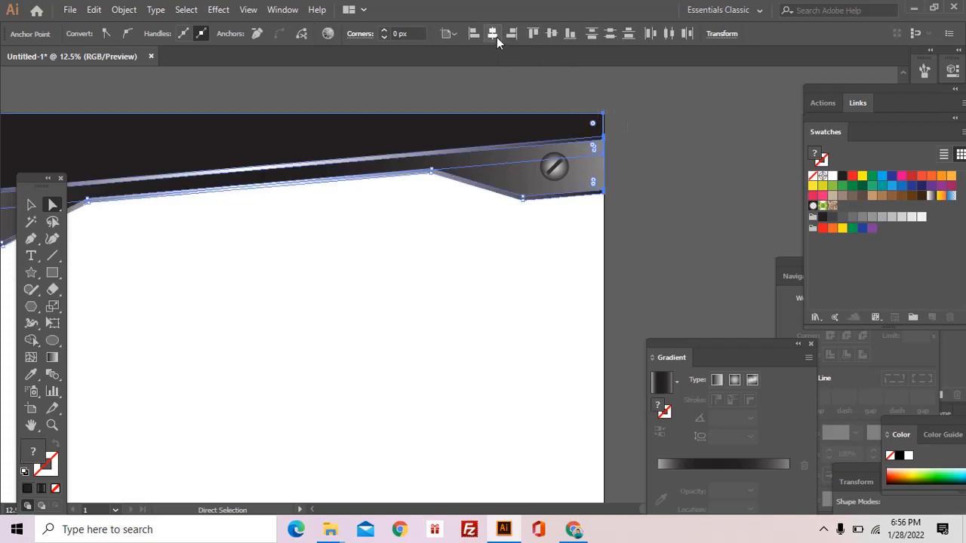
{"action": "left_click", "coordinate": [517, 33]}
{"action": "left_click", "coordinate": [473, 86]}
{"action": "key", "text": "z"}
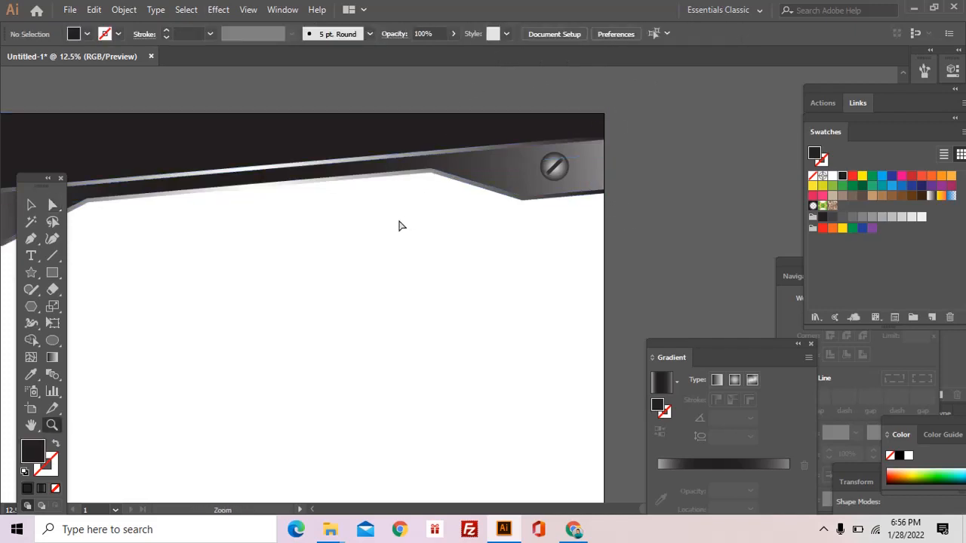
{"action": "left_click", "coordinate": [398, 222], "text": "alt"}
{"action": "left_click", "coordinate": [403, 279]}
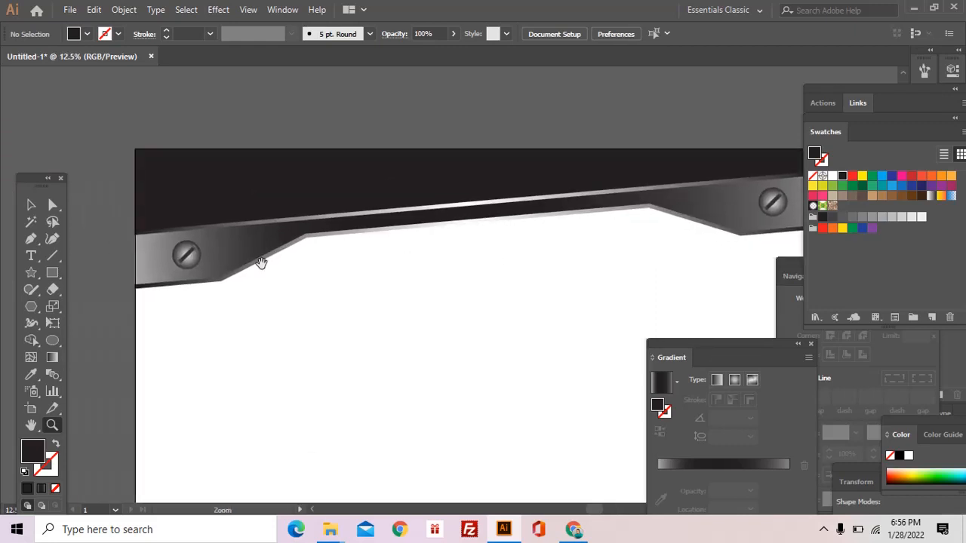
Step: Draw a rectangle across the black area near its left end and shift its two upper corners rightward to form a slanted stripe
{"action": "left_click", "coordinate": [51, 275]}
{"action": "left_click_drag", "start_coordinate": [201, 130], "coordinate": [244, 231]}
{"action": "key", "text": "a"}
{"action": "left_click", "coordinate": [244, 129]}
{"action": "left_click", "coordinate": [201, 129], "text": "shift"}
{"action": "left_click_drag", "start_coordinate": [201, 130], "coordinate": [249, 131]}
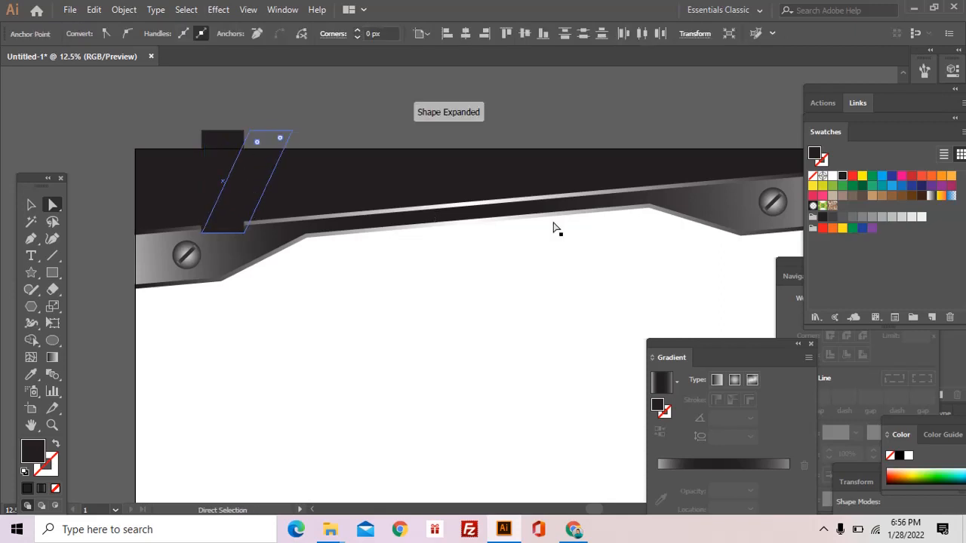
Step: Fill the slanted stripe with yellow C 0, M 0, Y 100, K 0 and save that colour as a swatch
{"action": "double_click", "coordinate": [34, 455]}
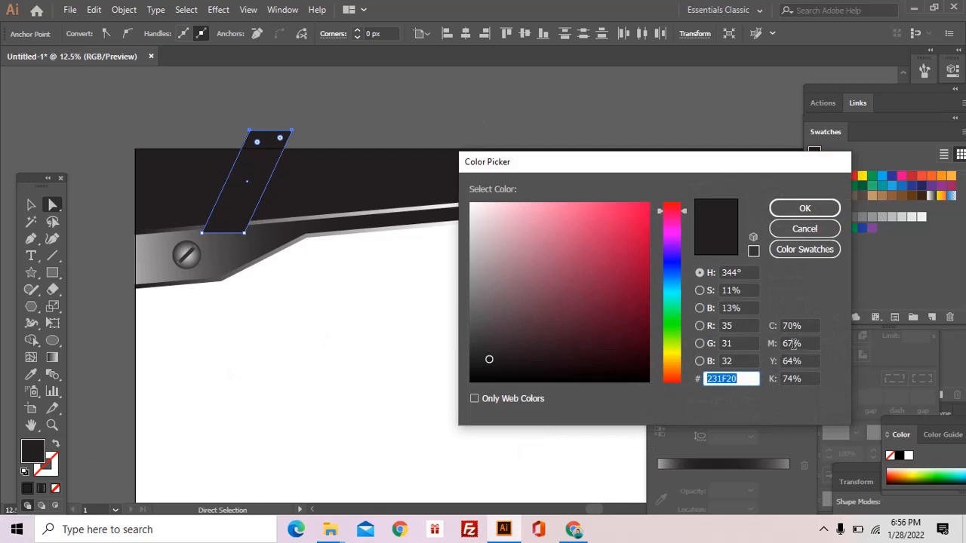
{"action": "left_click", "coordinate": [803, 326]}
{"action": "type", "text": "0"}
{"action": "key", "text": "Tab"}
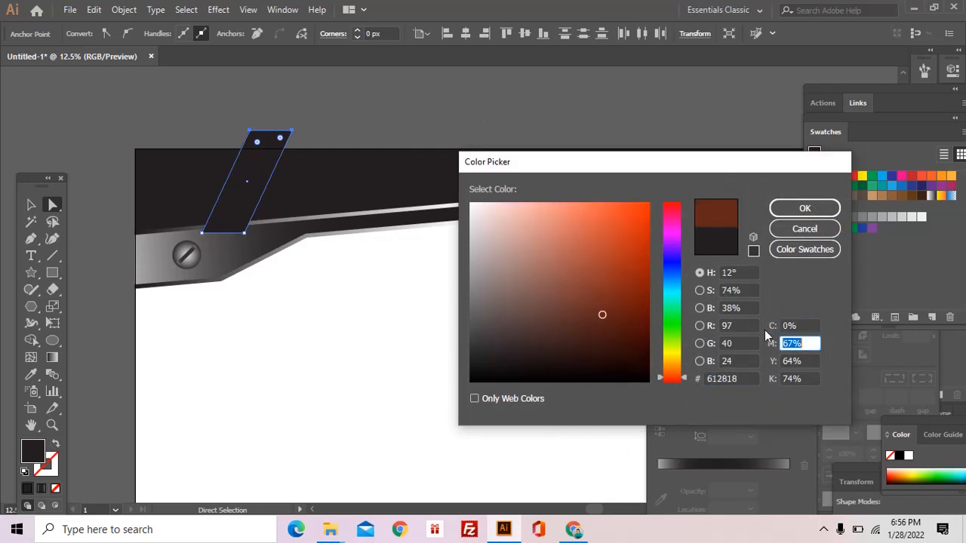
{"action": "type", "text": "0"}
{"action": "key", "text": "Tab"}
{"action": "type", "text": "100"}
{"action": "key", "text": "Tab"}
{"action": "type", "text": "0"}
{"action": "key", "text": "Tab"}
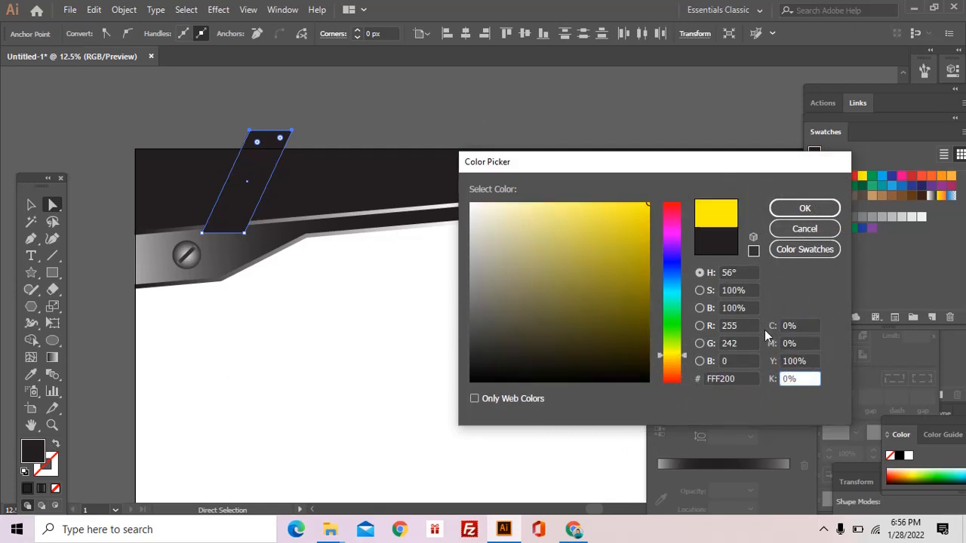
{"action": "key", "text": "Return"}
{"action": "left_click", "coordinate": [317, 244]}
{"action": "left_click", "coordinate": [249, 207]}
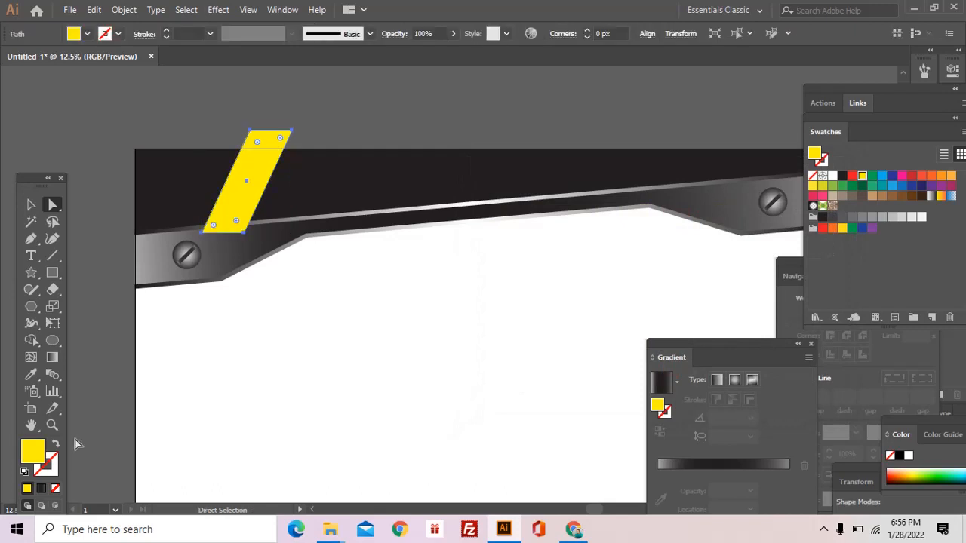
{"action": "left_click_drag", "start_coordinate": [38, 453], "coordinate": [906, 264]}
Step: Change the stripe's fill to C 0, M 15, Y 100, K 0 and add that colour to the swatches
{"action": "double_click", "coordinate": [29, 458]}
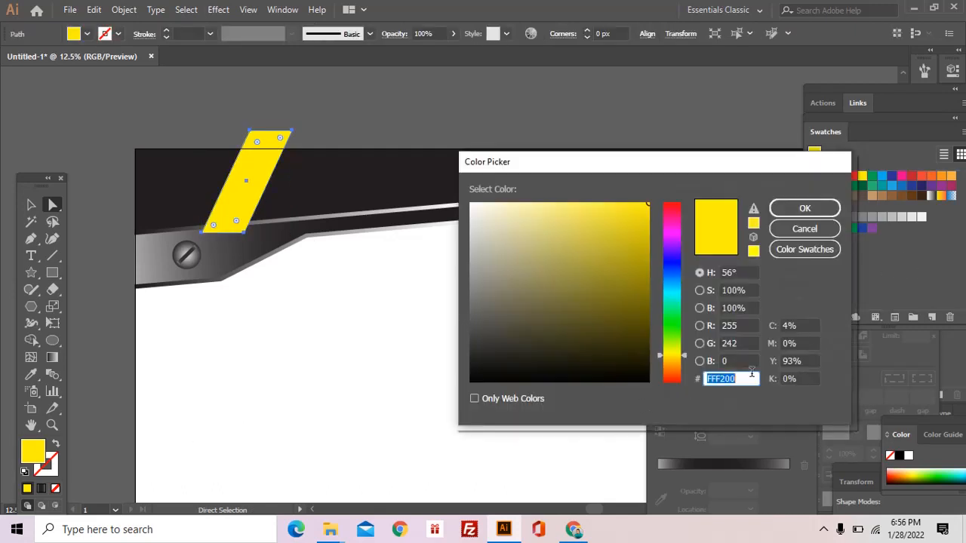
{"action": "left_click", "coordinate": [801, 326]}
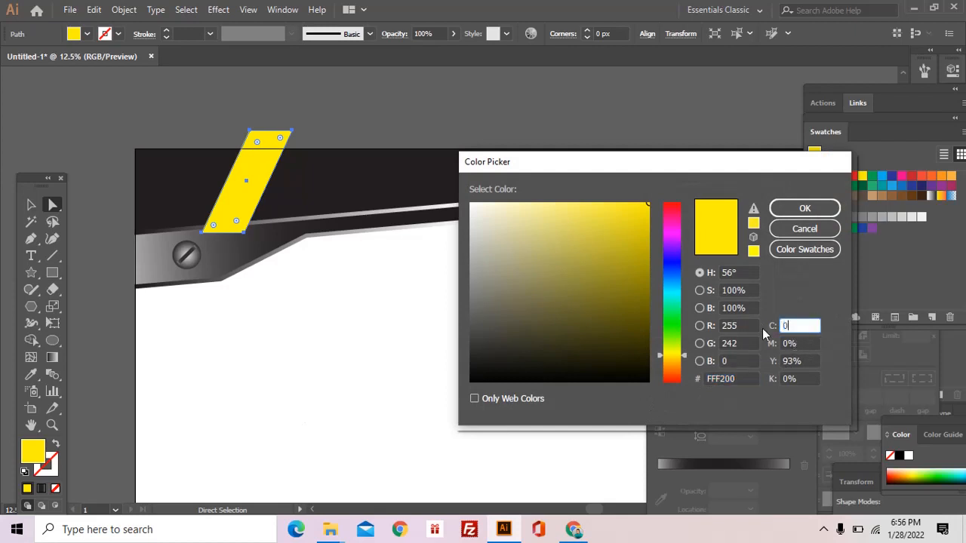
{"action": "key", "text": "Tab"}
{"action": "type", "text": "10"}
{"action": "key", "text": "Tab"}
{"action": "type", "text": "100"}
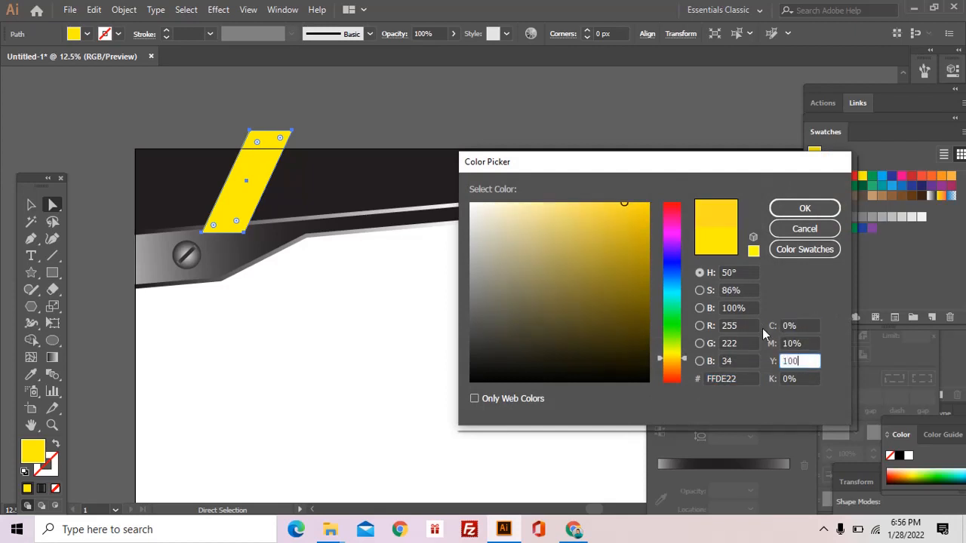
{"action": "key", "text": "Tab"}
{"action": "type", "text": "0"}
{"action": "left_click", "coordinate": [791, 344]}
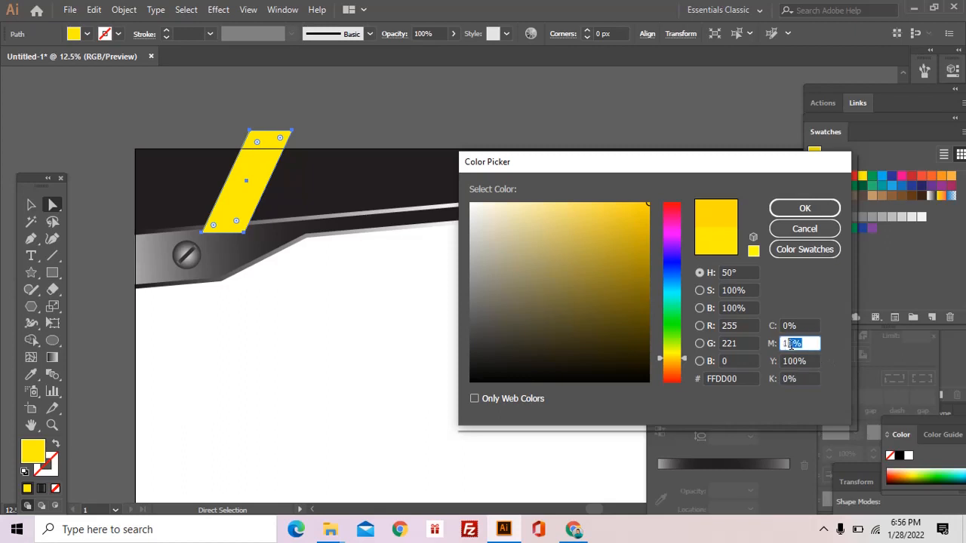
{"action": "type", "text": "15"}
{"action": "key", "text": "Tab"}
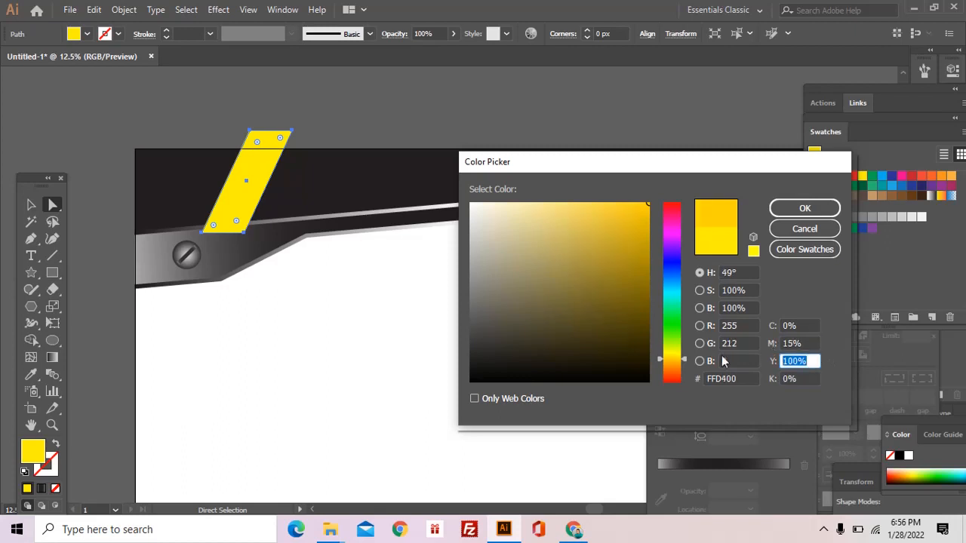
{"action": "left_click", "coordinate": [804, 210]}
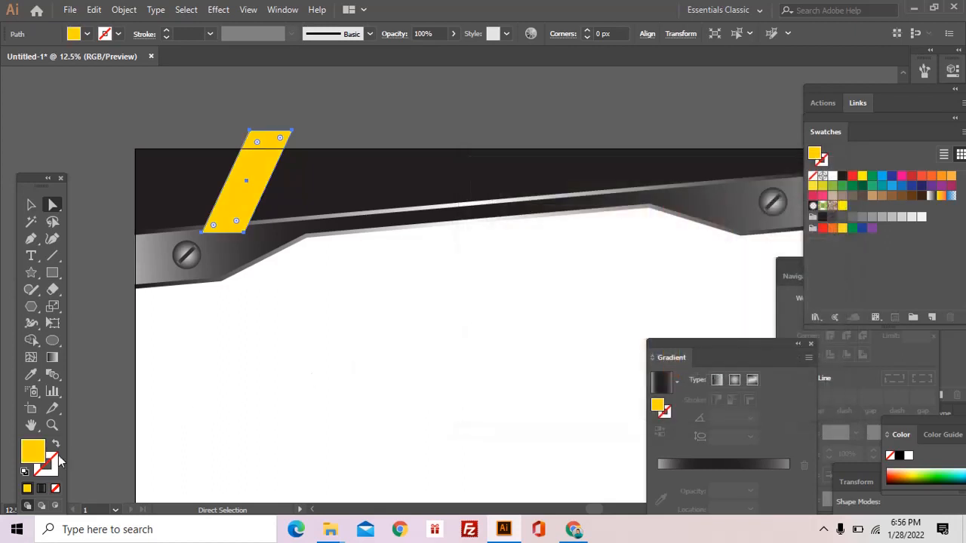
{"action": "left_click_drag", "start_coordinate": [35, 456], "coordinate": [853, 205]}
Step: Move the stripe down to the artboard's upper edge and run its yellow linear gradient from its lower to its upper end
{"action": "left_click", "coordinate": [264, 286]}
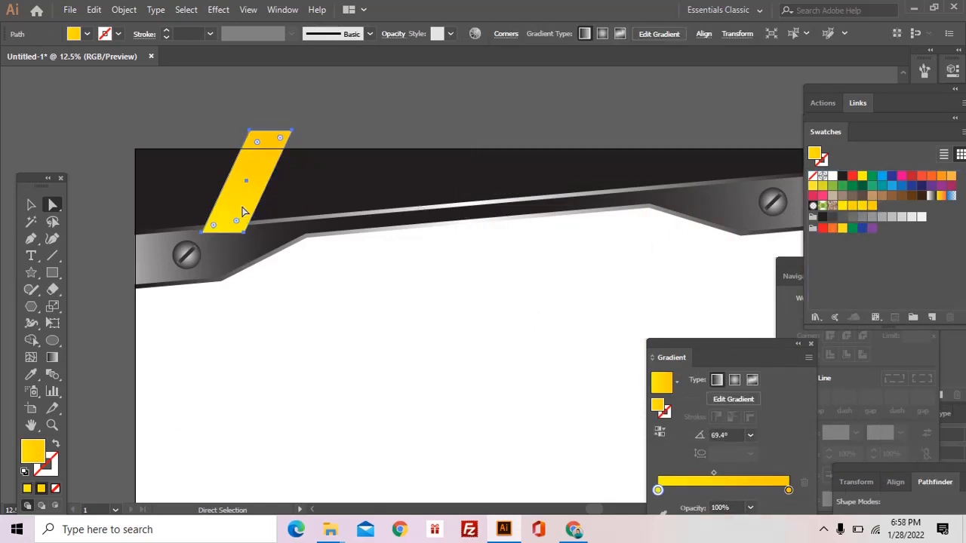
{"action": "left_click_drag", "start_coordinate": [243, 212], "coordinate": [225, 220]}
{"action": "left_click", "coordinate": [52, 356]}
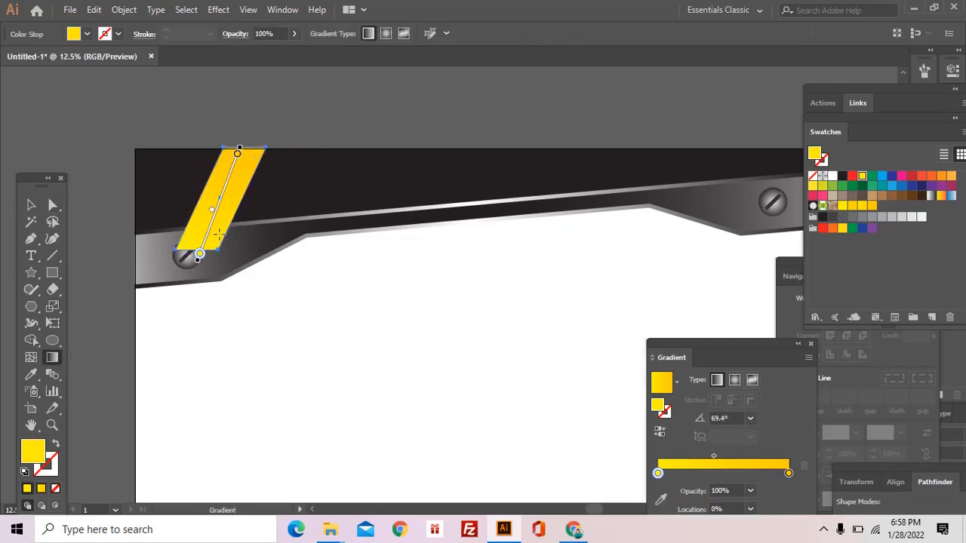
{"action": "left_click_drag", "start_coordinate": [222, 224], "coordinate": [243, 154]}
{"action": "left_click", "coordinate": [301, 287]}
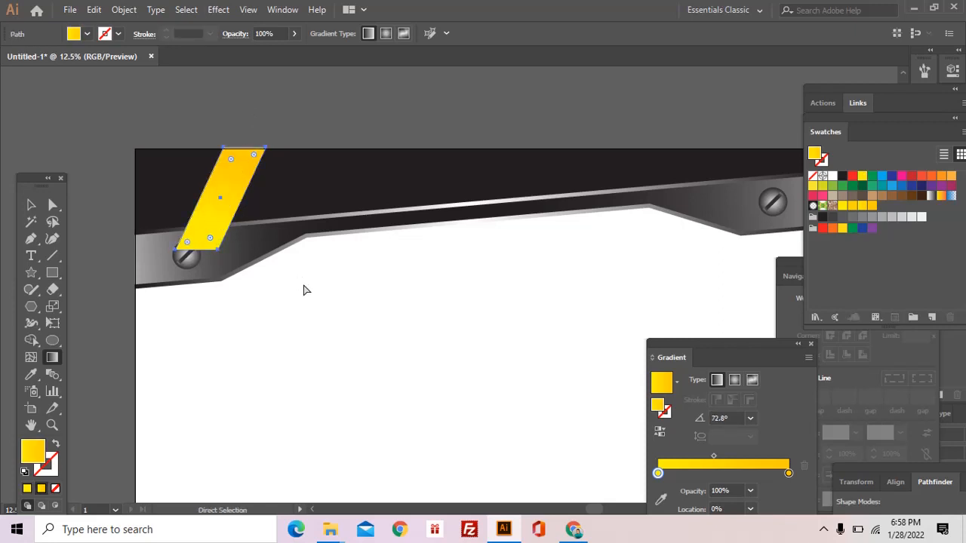
Step: Move the yellow stripe horizontally closer to the artboard's left edge
{"action": "key", "text": "v"}
{"action": "left_click", "coordinate": [224, 209]}
{"action": "left_click_drag", "start_coordinate": [221, 204], "coordinate": [195, 204]}
{"action": "key", "text": "space"}
{"action": "left_click_drag", "start_coordinate": [351, 279], "coordinate": [315, 284]}
{"action": "left_click", "coordinate": [315, 284]}
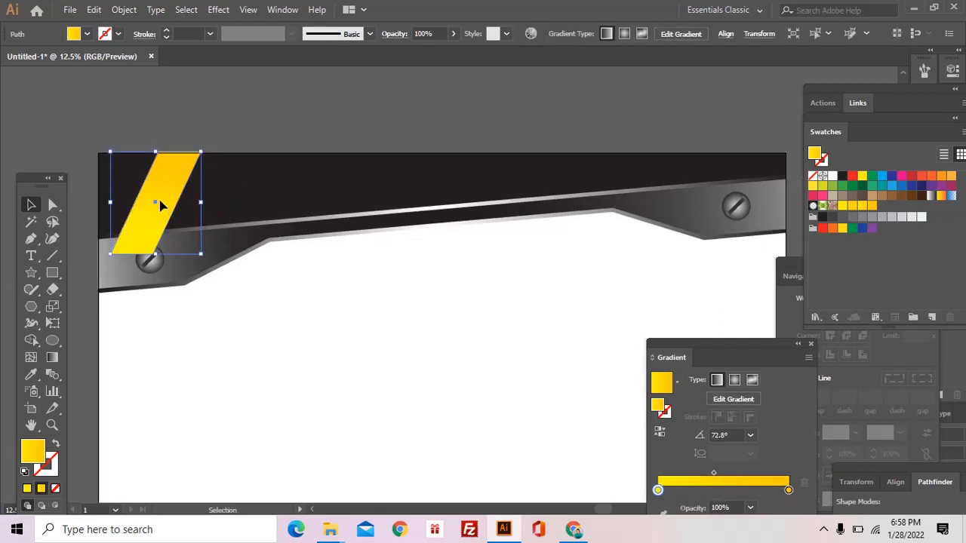
Step: Copy the stripe horizontally to the right with about one stripe's width between them and repeat the copy until seven stripes span the black area
{"action": "left_click_drag", "start_coordinate": [160, 205], "coordinate": [254, 204]}
{"action": "key", "text": "a"}
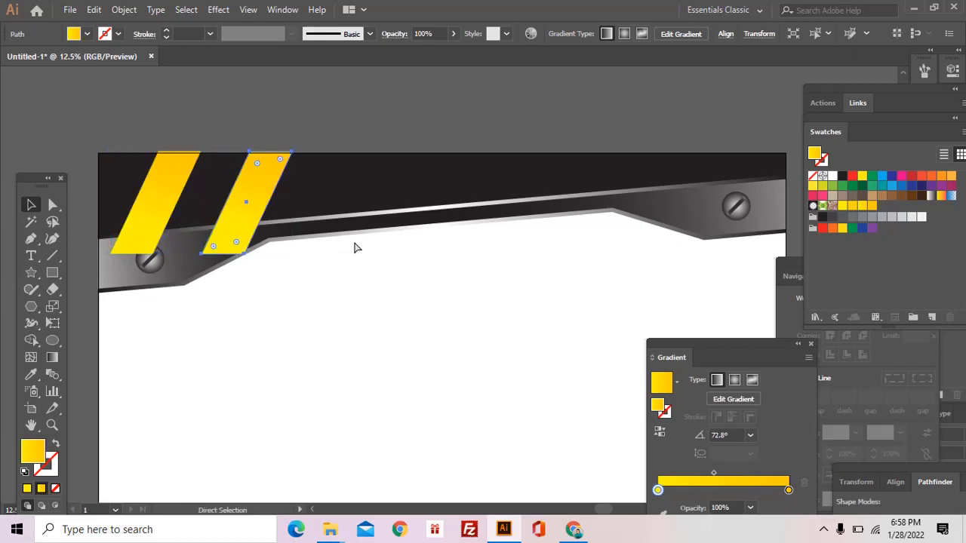
{"action": "key", "text": "ctrl+d"}
{"action": "key", "text": "ctrl+d"}
{"action": "key", "text": "ctrl+d"}
{"action": "key", "text": "ctrl+d"}
{"action": "key", "text": "ctrl+d"}
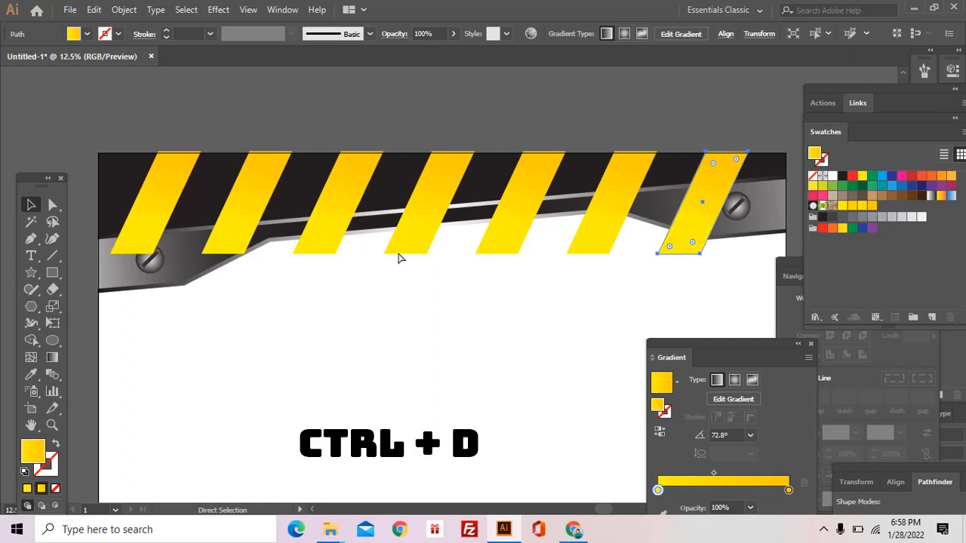
Step: Select all seven yellow stripes and group them
{"action": "scroll", "coordinate": [425, 276], "scroll_direction": "up", "scroll_amount": 1}
{"action": "key", "text": "v"}
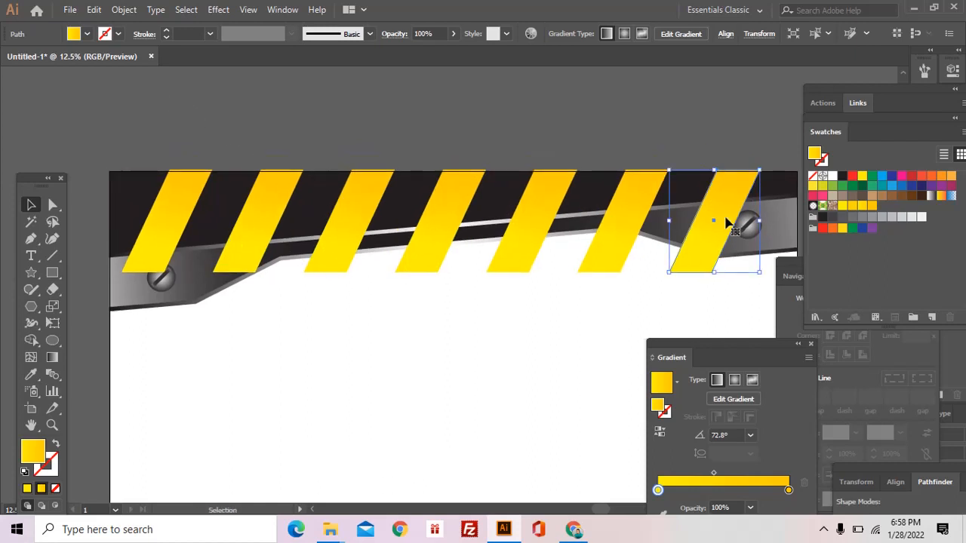
{"action": "left_click", "coordinate": [626, 210], "text": "shift"}
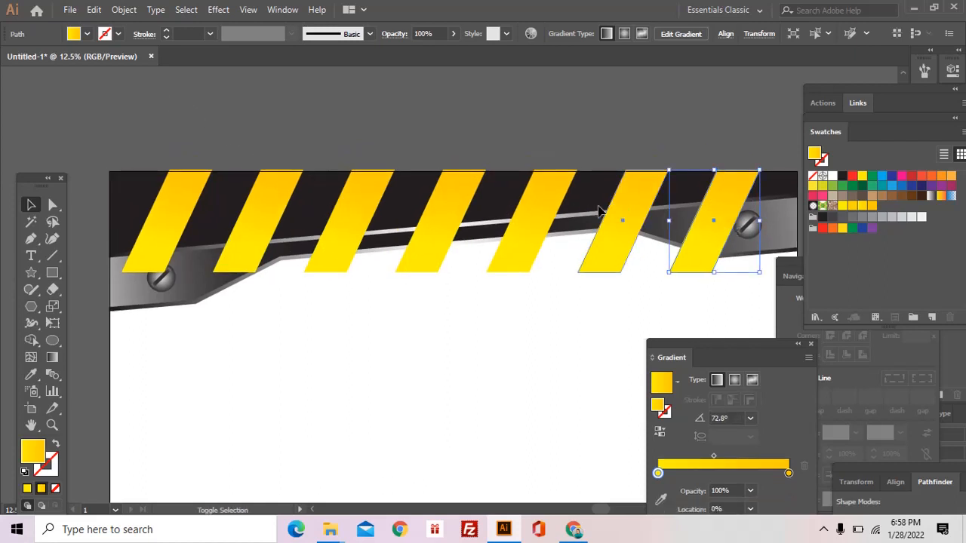
{"action": "left_click", "coordinate": [537, 218], "text": "shift"}
{"action": "left_click", "coordinate": [446, 222], "text": "shift"}
{"action": "left_click", "coordinate": [337, 226], "text": "shift"}
{"action": "left_click", "coordinate": [264, 231], "text": "shift"}
{"action": "left_click", "coordinate": [159, 231], "text": "shift"}
{"action": "key", "text": "ctrl"}
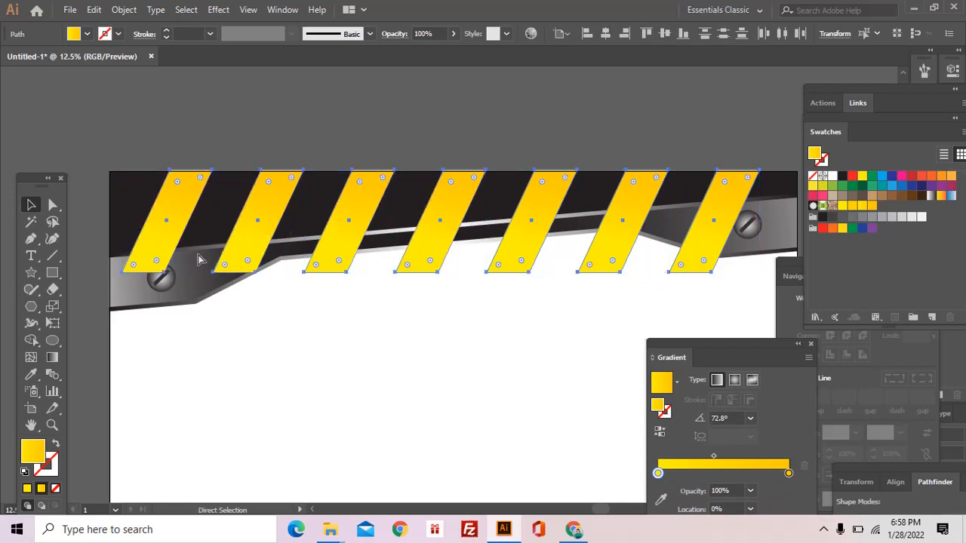
{"action": "key", "text": "ctrl+g"}
Step: Align the upper anchor points of the stripes with those of the black shape along the artboard's upper edge
{"action": "key", "text": "z"}
{"action": "left_click", "coordinate": [420, 282], "text": "alt"}
{"action": "left_click_drag", "start_coordinate": [414, 218], "coordinate": [401, 190]}
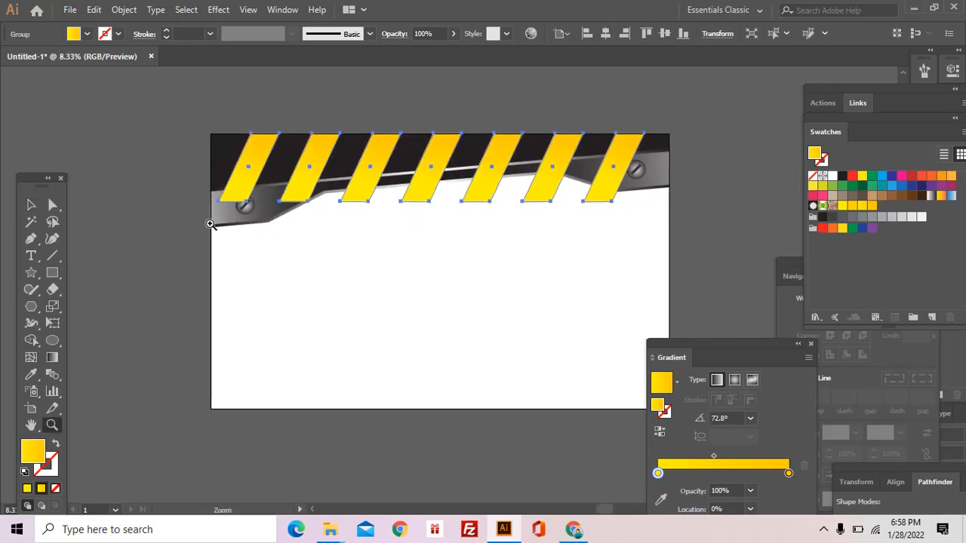
{"action": "key", "text": "a"}
{"action": "left_click_drag", "start_coordinate": [700, 125], "coordinate": [703, 139]}
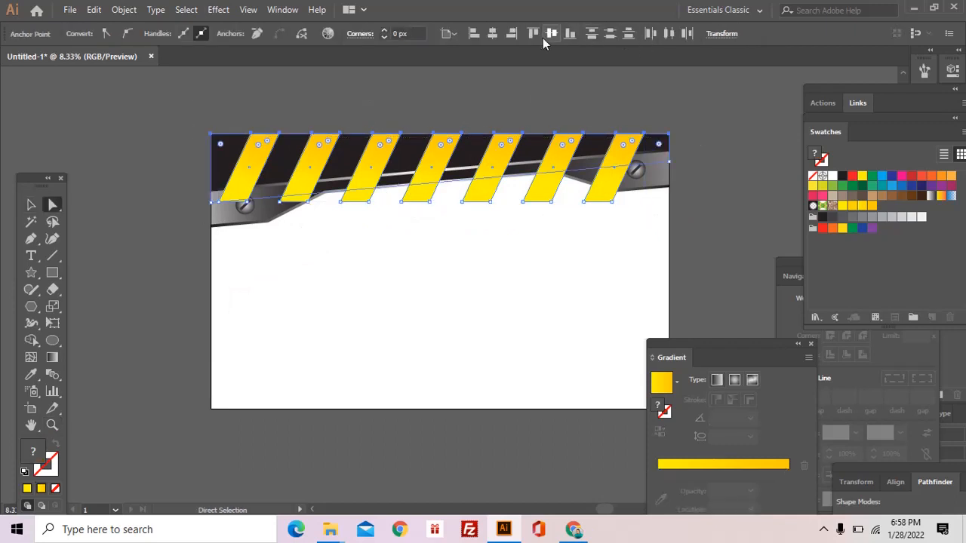
{"action": "left_click", "coordinate": [533, 35]}
{"action": "left_click", "coordinate": [494, 236]}
Step: Draw a closed Pen shape over the stripes' lower ends, its slanted upper edge following the bar's upper edge, and fill it red
{"action": "key", "text": "z"}
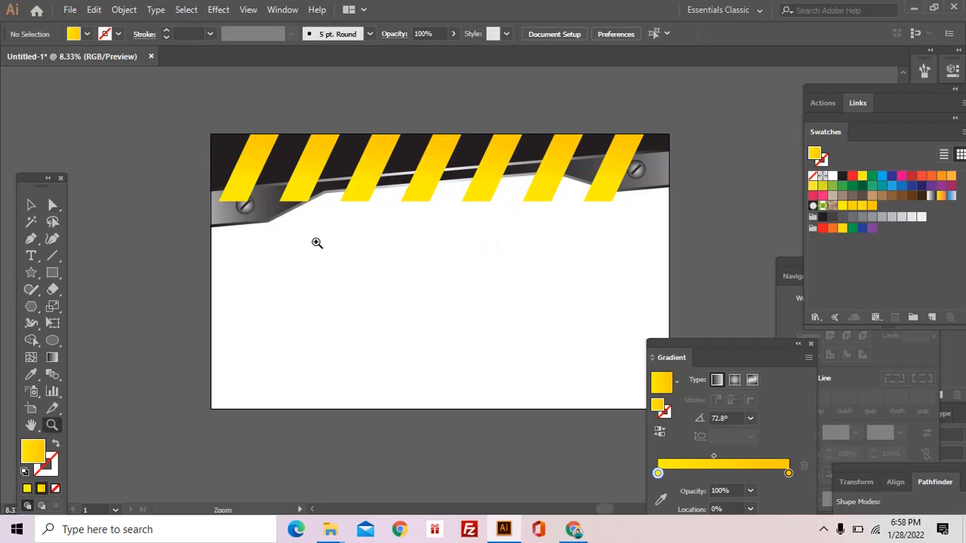
{"action": "left_click", "coordinate": [31, 238]}
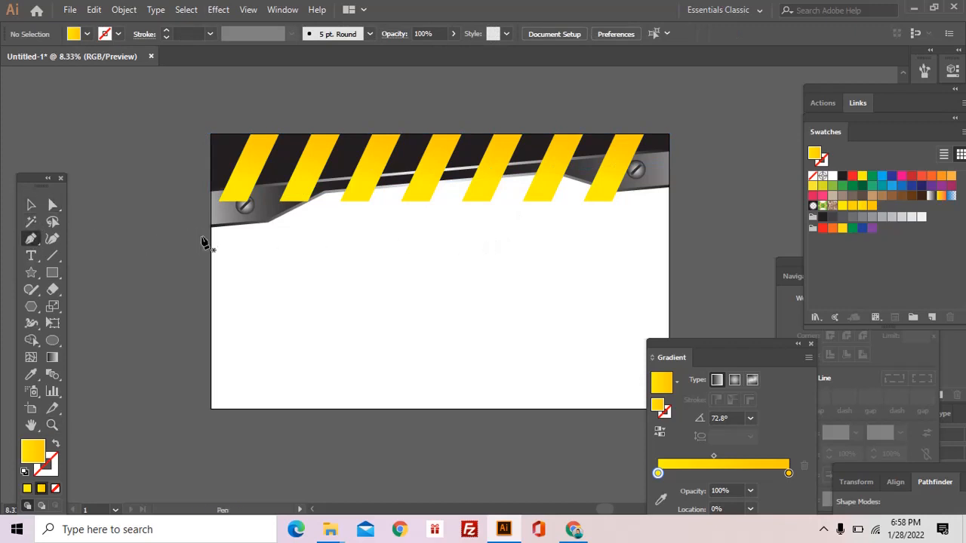
{"action": "left_click", "coordinate": [210, 198]}
{"action": "left_click", "coordinate": [677, 157]}
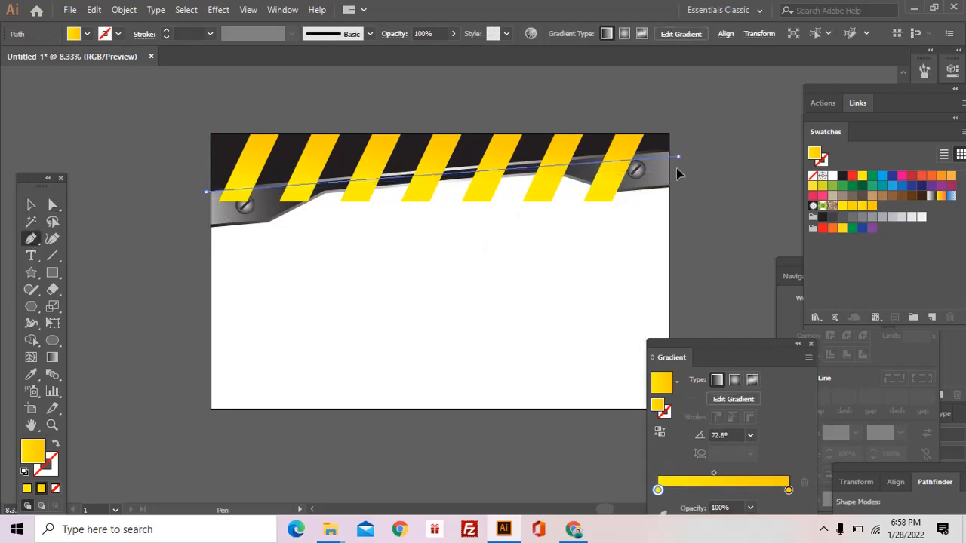
{"action": "left_click", "coordinate": [670, 226]}
{"action": "left_click", "coordinate": [365, 290]}
{"action": "left_click", "coordinate": [215, 293]}
{"action": "left_click", "coordinate": [196, 219]}
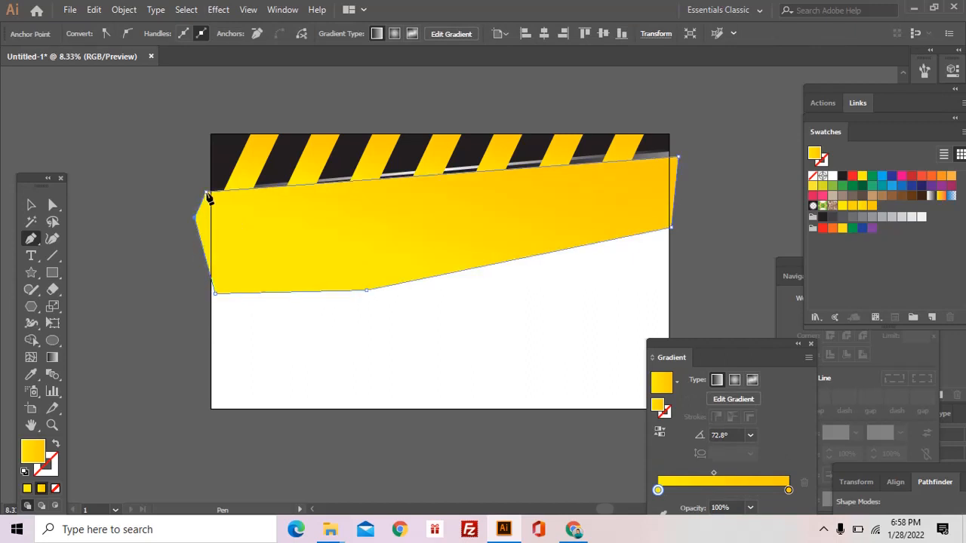
{"action": "left_click", "coordinate": [207, 193]}
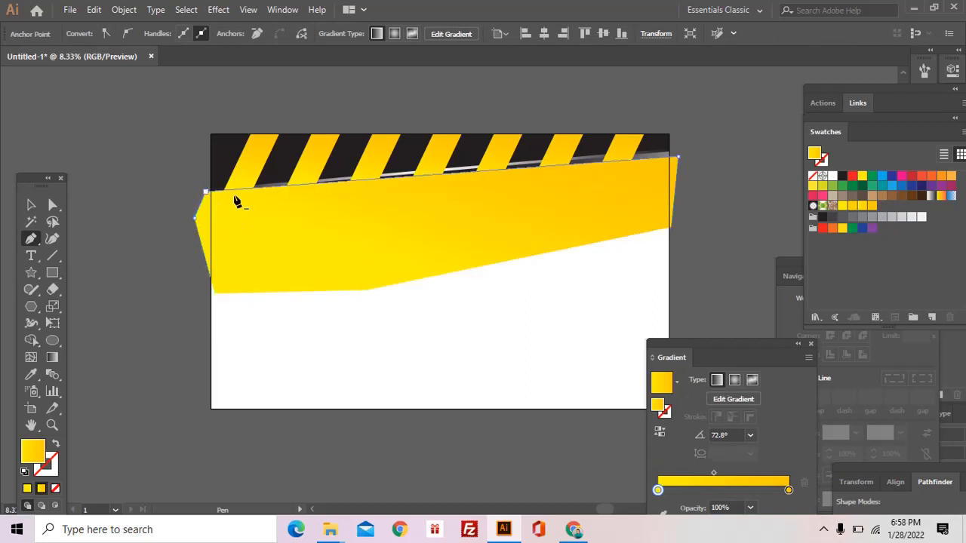
{"action": "left_click", "coordinate": [851, 178]}
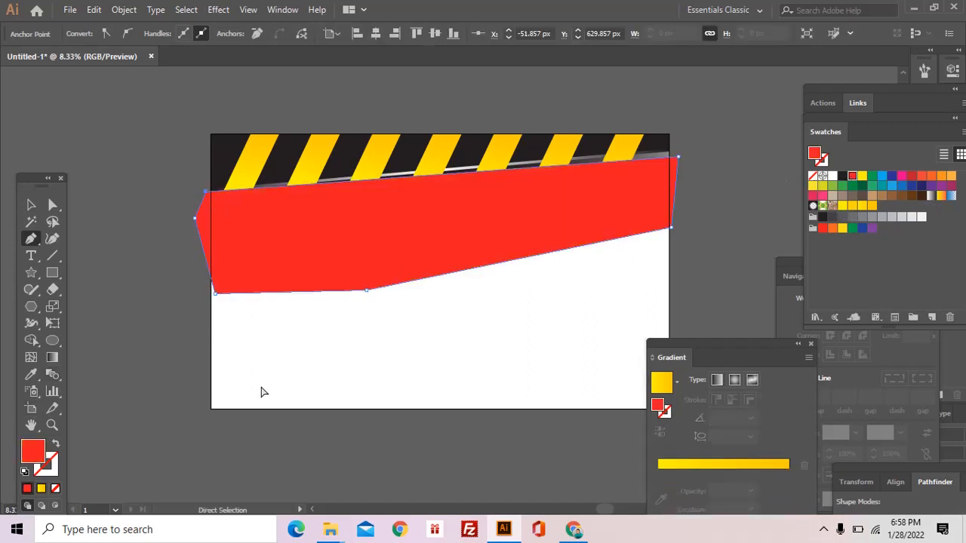
{"action": "left_click", "coordinate": [260, 392], "text": "ctrl"}
Step: Divide the stripe group and the red shape where they overlap using the Pathfinder Divide operation
{"action": "key", "text": "v"}
{"action": "left_click", "coordinate": [321, 172]}
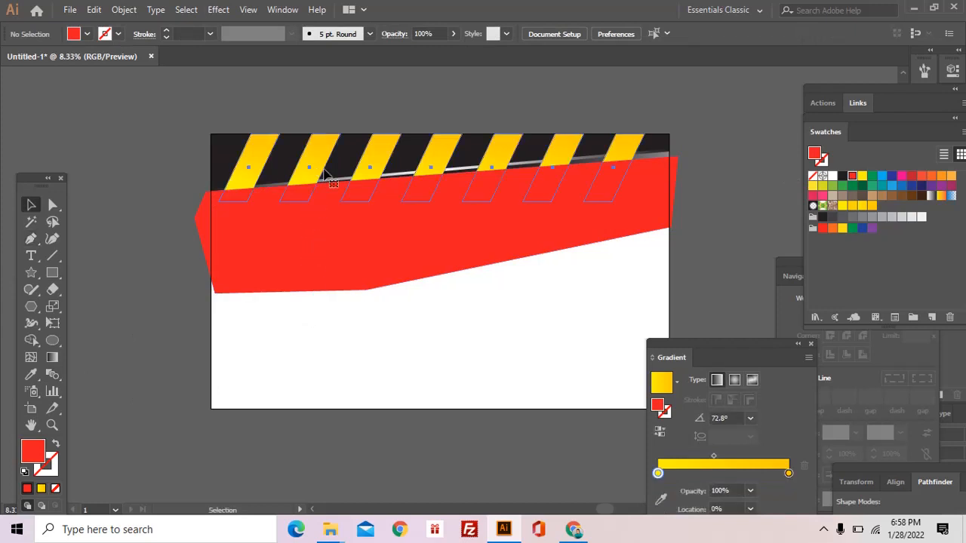
{"action": "left_click", "coordinate": [332, 183]}
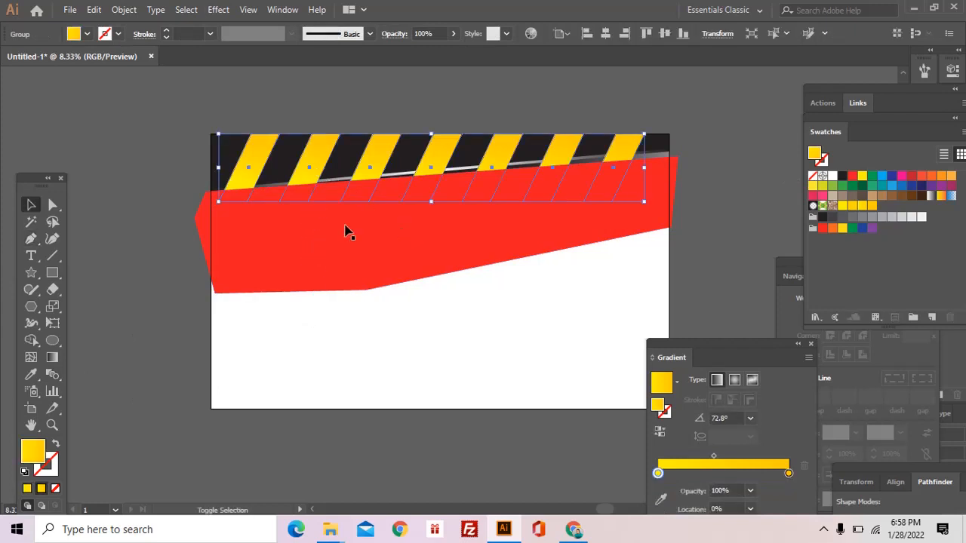
{"action": "left_click", "coordinate": [615, 238], "text": "shift"}
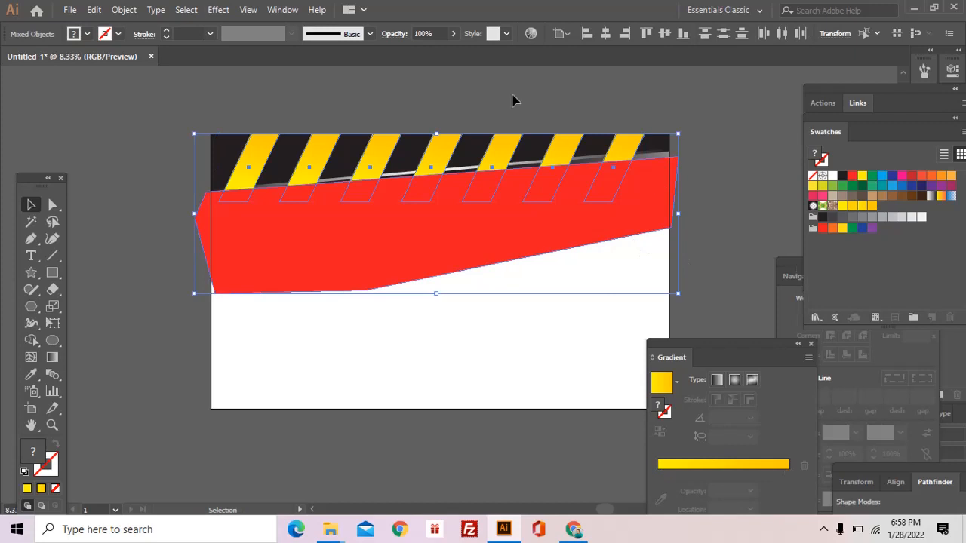
{"action": "left_click", "coordinate": [291, 10]}
{"action": "left_click", "coordinate": [347, 508]}
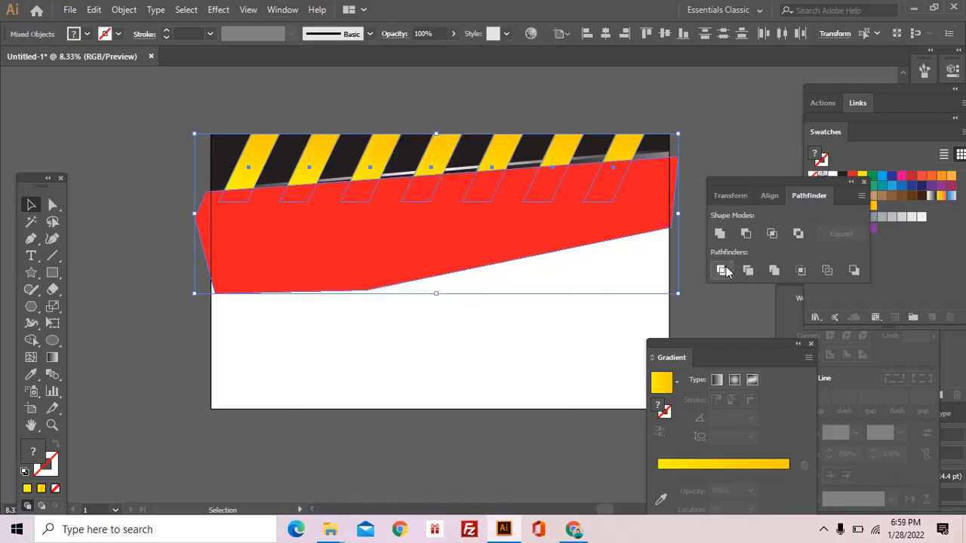
{"action": "left_click", "coordinate": [722, 273]}
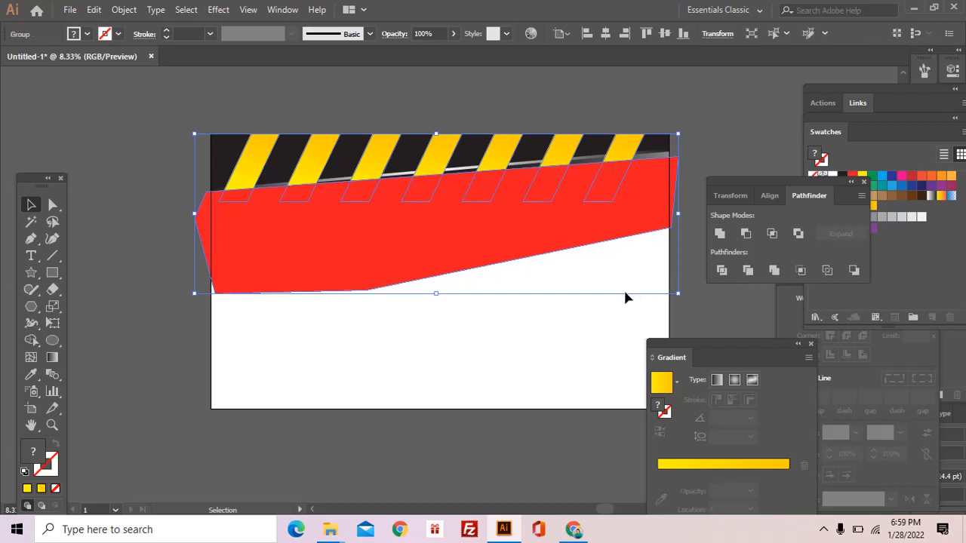
{"action": "left_click", "coordinate": [618, 293]}
Step: Select all red pieces produced by the division through their matching fill colour and delete them
{"action": "key", "text": "a"}
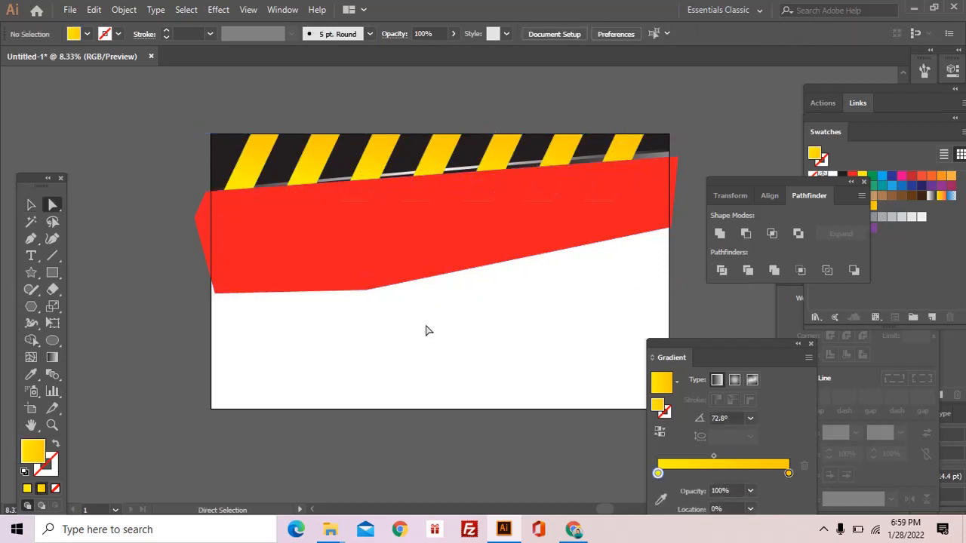
{"action": "left_click", "coordinate": [415, 267]}
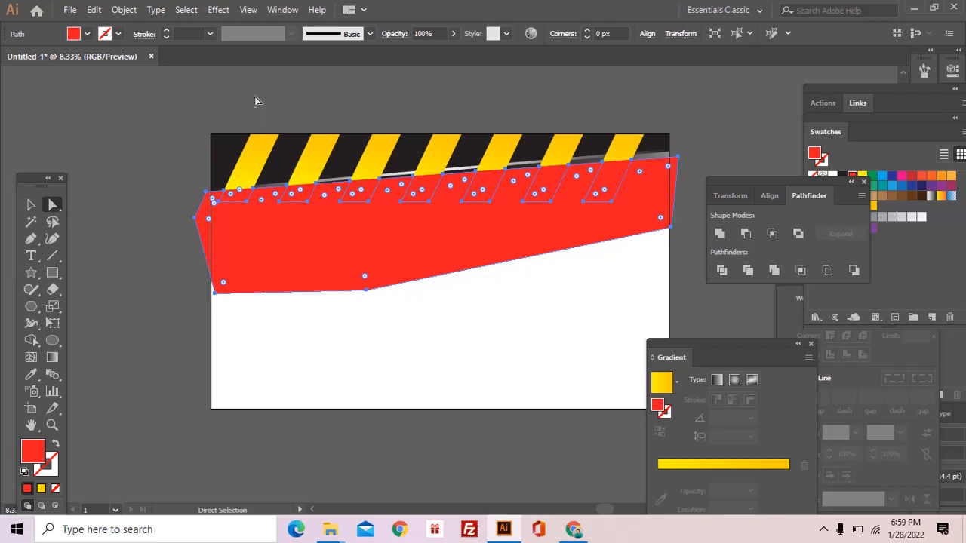
{"action": "left_click", "coordinate": [187, 11]}
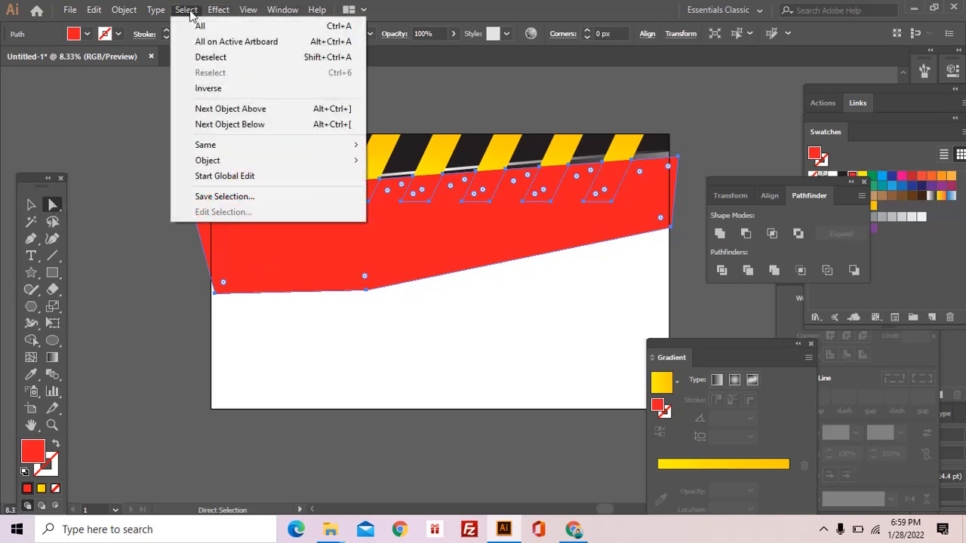
{"action": "mouse_move", "coordinate": [213, 146]}
{"action": "left_click", "coordinate": [390, 208]}
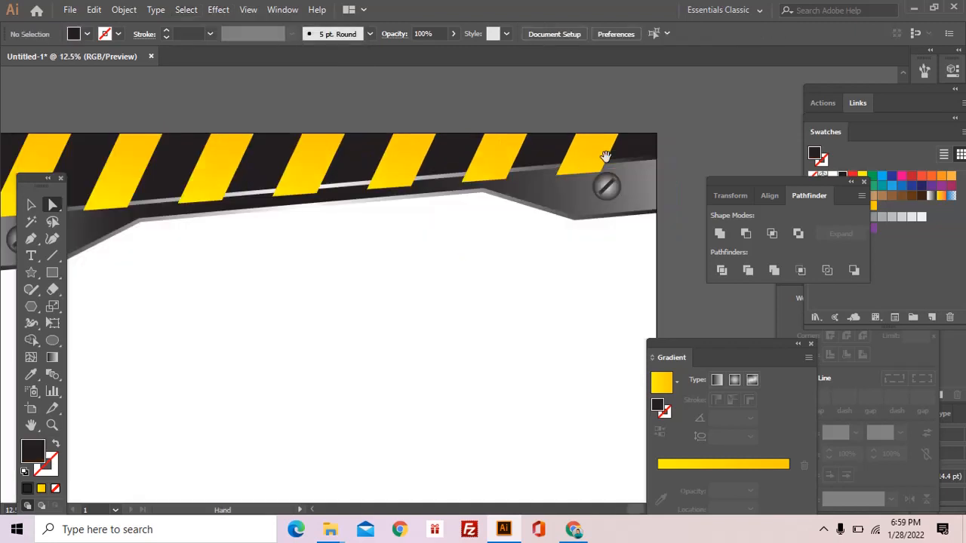
Step: Send the yellow stripe group to the back, and place the black shape behind it
{"action": "left_click_drag", "start_coordinate": [403, 186], "coordinate": [489, 181]}
{"action": "key", "text": "z"}
{"action": "left_click", "coordinate": [446, 238], "text": "alt"}
{"action": "left_click_drag", "start_coordinate": [446, 241], "coordinate": [427, 226]}
{"action": "key", "text": "v"}
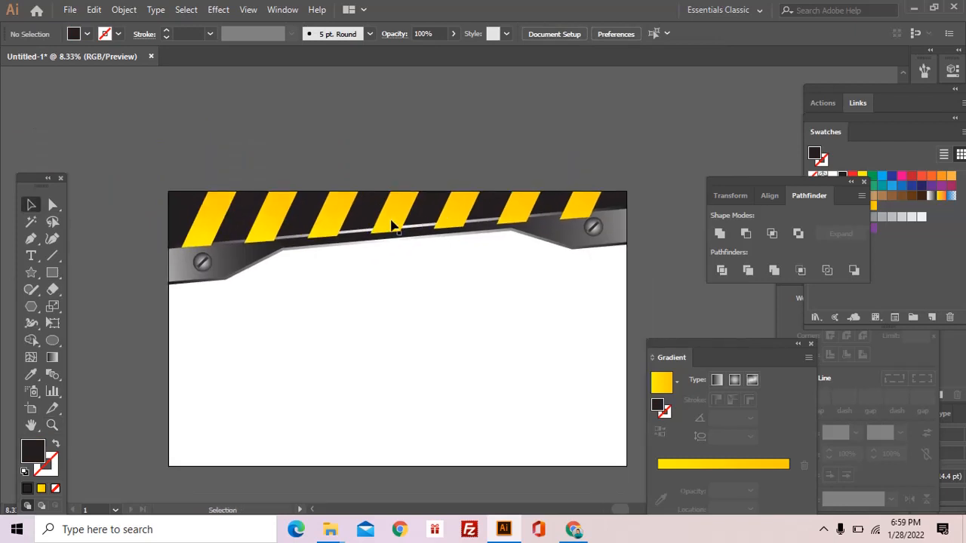
{"action": "left_click", "coordinate": [391, 224]}
{"action": "key", "text": "ctrl"}
{"action": "key", "text": "ctrl+["}
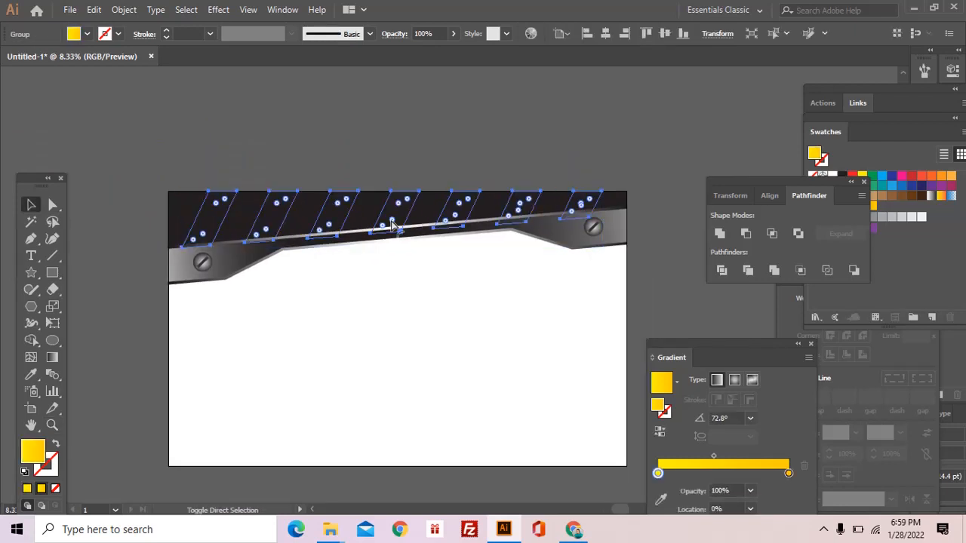
{"action": "key", "text": "ctrl+shift+["}
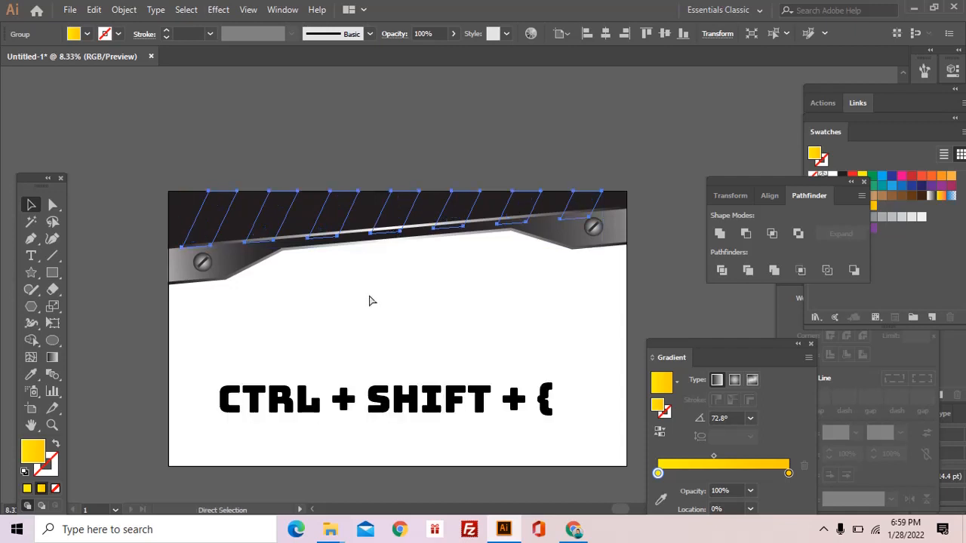
{"action": "left_click", "coordinate": [372, 300]}
{"action": "left_click", "coordinate": [193, 214], "text": "ctrl"}
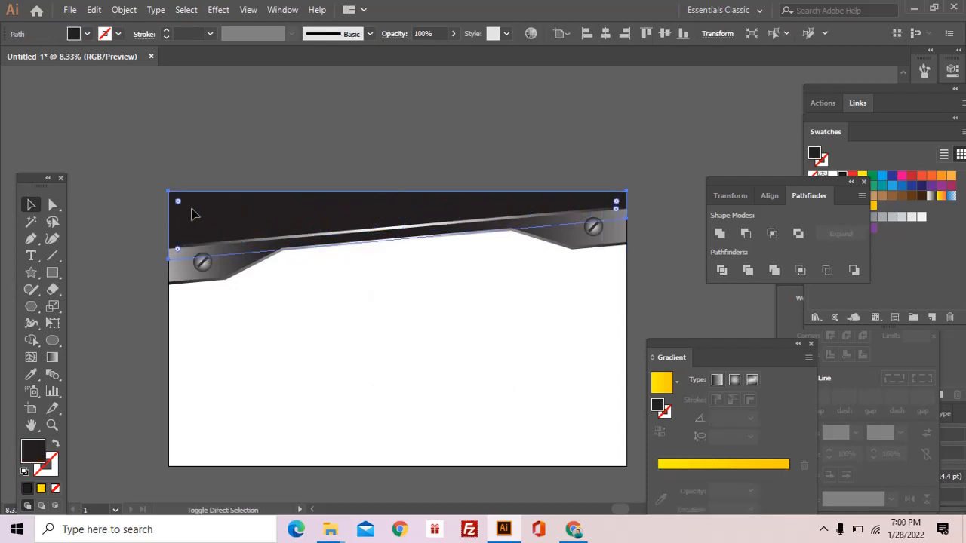
{"action": "key", "text": "ctrl+shift+["}
Step: Select the stripes, black shape, metallic bar and screw heads and group them all together
{"action": "left_click_drag", "start_coordinate": [148, 156], "coordinate": [631, 310]}
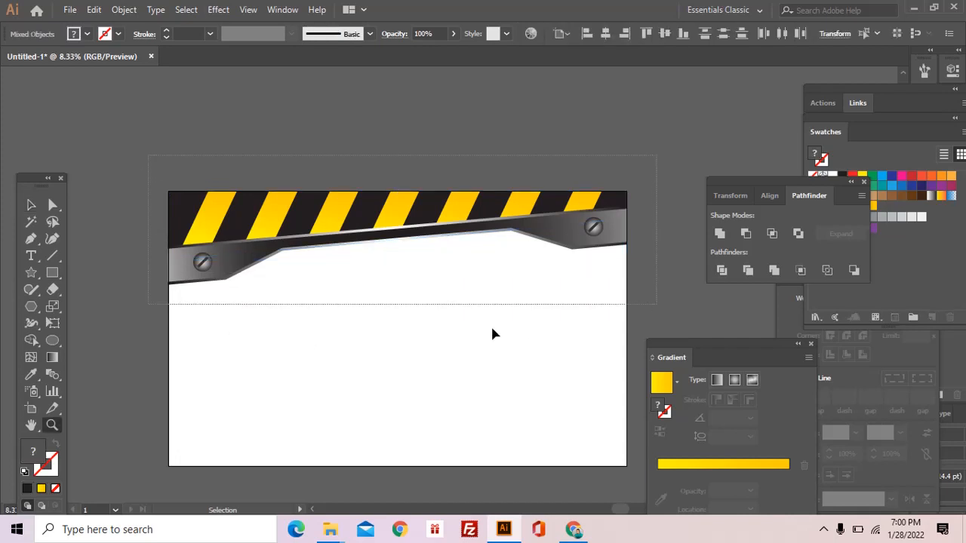
{"action": "left_click", "coordinate": [492, 330], "text": "alt"}
{"action": "left_click", "coordinate": [446, 312]}
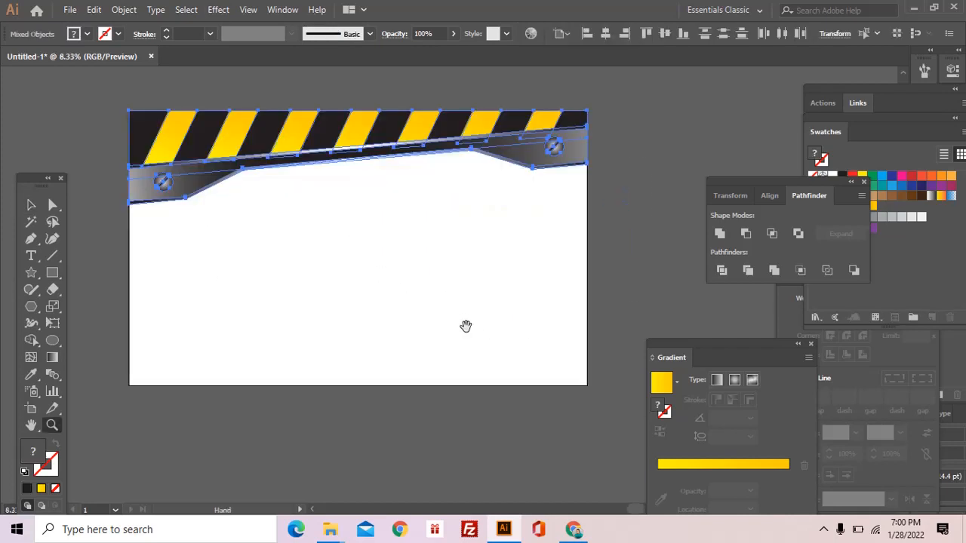
{"action": "left_click_drag", "start_coordinate": [446, 311], "coordinate": [475, 336]}
{"action": "key", "text": "v"}
{"action": "left_click_drag", "start_coordinate": [103, 111], "coordinate": [650, 261]}
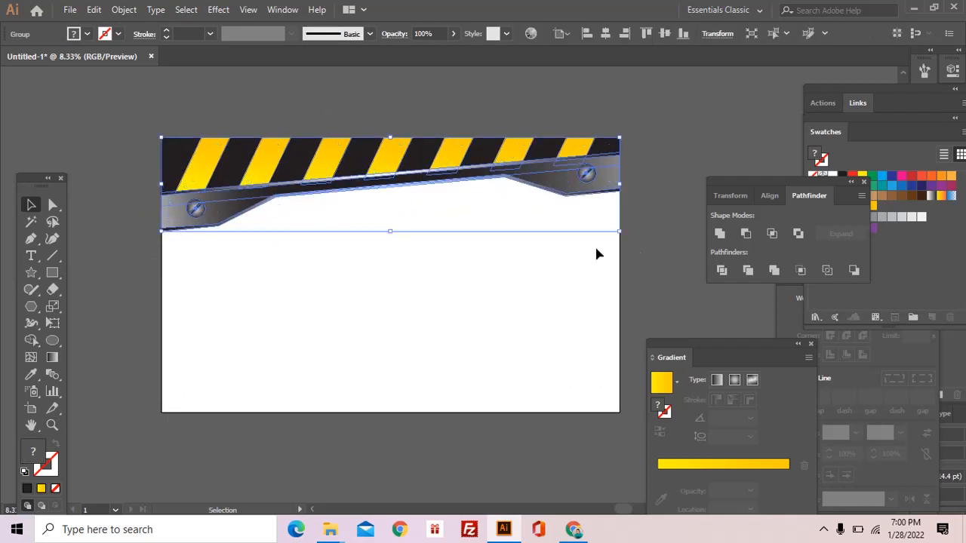
{"action": "key", "text": "a"}
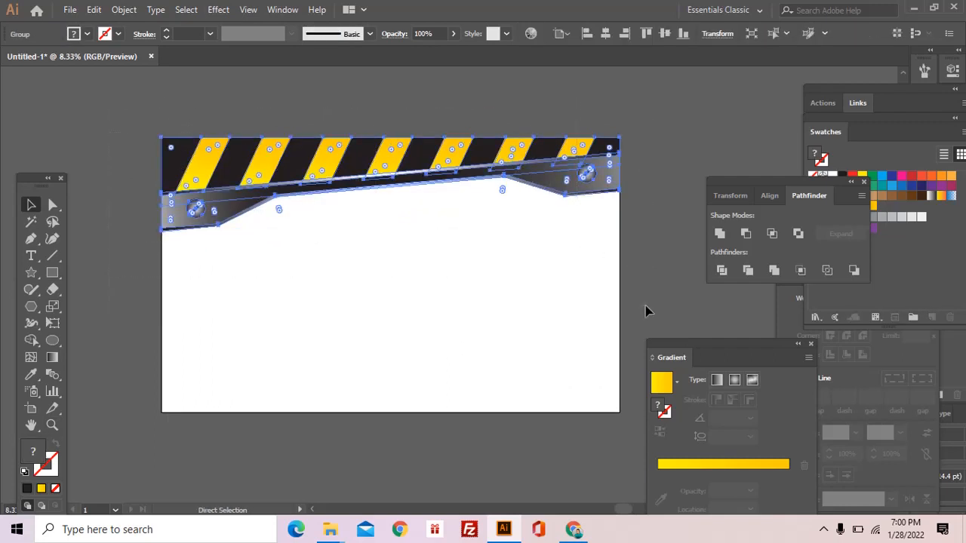
{"action": "key", "text": "ctrl+g"}
Step: Duplicate the header group, rotate the copy 180° and place it flush with the artboard's lower edge
{"action": "key", "text": "v"}
{"action": "left_click_drag", "start_coordinate": [603, 198], "coordinate": [596, 332]}
{"action": "left_click_drag", "start_coordinate": [627, 295], "coordinate": [249, 379]}
{"action": "left_click_drag", "start_coordinate": [422, 371], "coordinate": [423, 399]}
{"action": "left_click", "coordinate": [413, 439]}
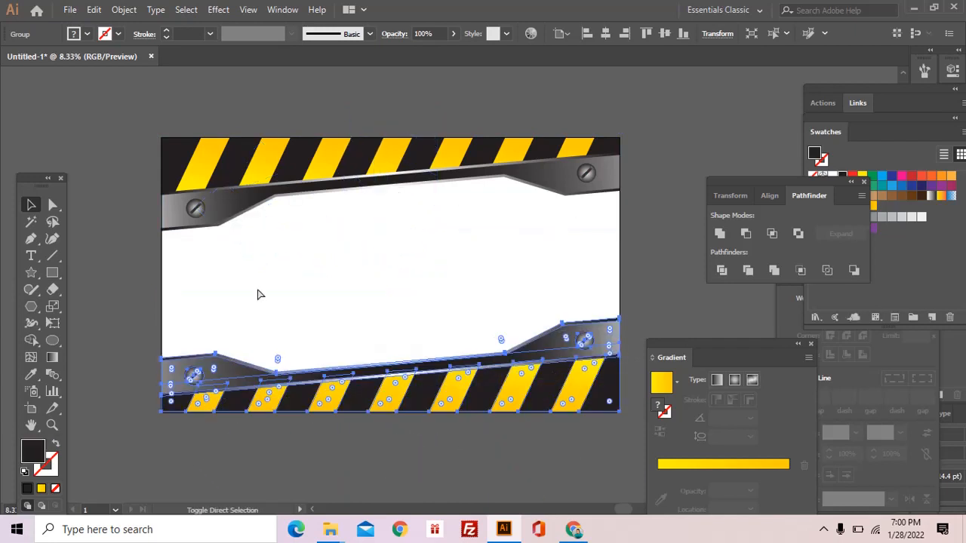
Step: Draw a black rectangle covering the whole artboard and send it to the back
{"action": "left_click", "coordinate": [53, 273]}
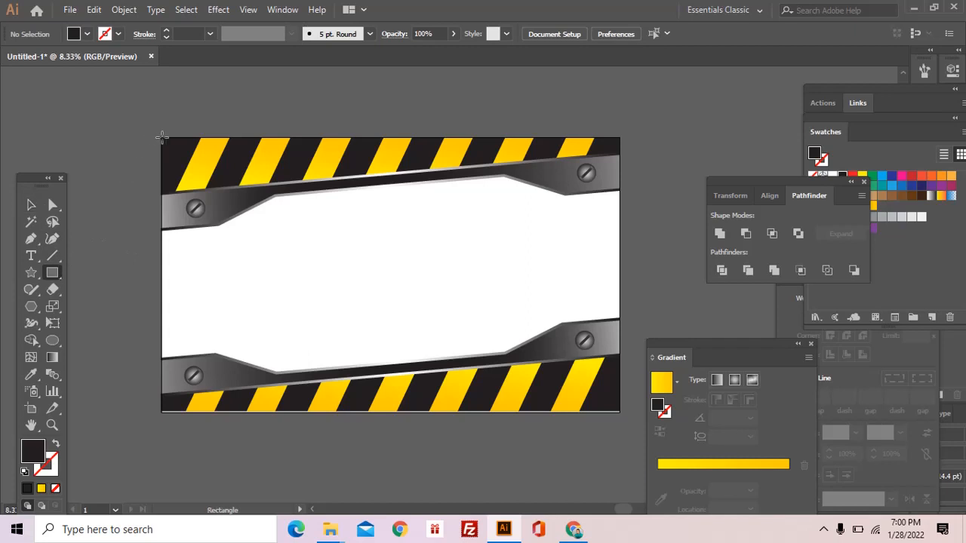
{"action": "left_click_drag", "start_coordinate": [160, 136], "coordinate": [620, 411]}
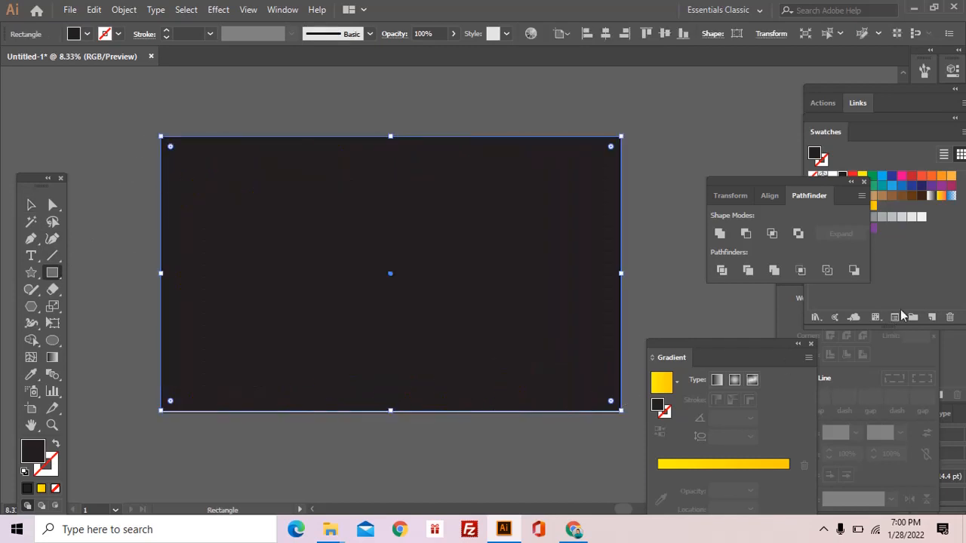
{"action": "key", "text": "ctrl+shift+bracketleft"}
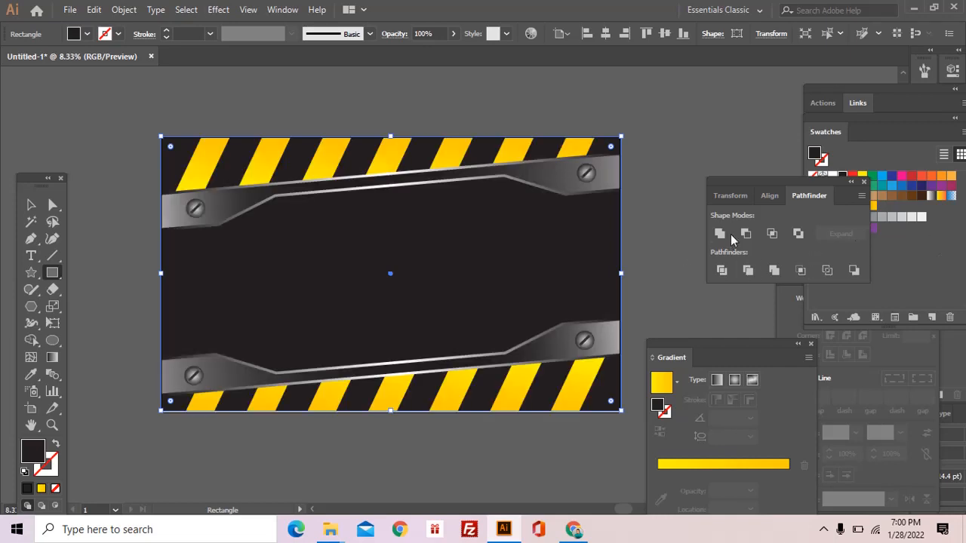
Step: Fill the background rectangle with a radial gradient from dark grey at the centre to black at the edges
{"action": "left_click_drag", "start_coordinate": [781, 181], "coordinate": [714, 79]}
{"action": "key", "text": "minus"}
{"action": "key", "text": "i"}
{"action": "left_click", "coordinate": [568, 175]}
{"action": "left_click", "coordinate": [734, 379]}
{"action": "left_click_drag", "start_coordinate": [691, 490], "coordinate": [658, 490]}
{"action": "left_click_drag", "start_coordinate": [823, 217], "coordinate": [788, 490]}
{"action": "left_click_drag", "start_coordinate": [921, 216], "coordinate": [657, 490]}
{"action": "left_click_drag", "start_coordinate": [771, 473], "coordinate": [701, 473]}
{"action": "left_click_drag", "start_coordinate": [832, 217], "coordinate": [658, 490]}
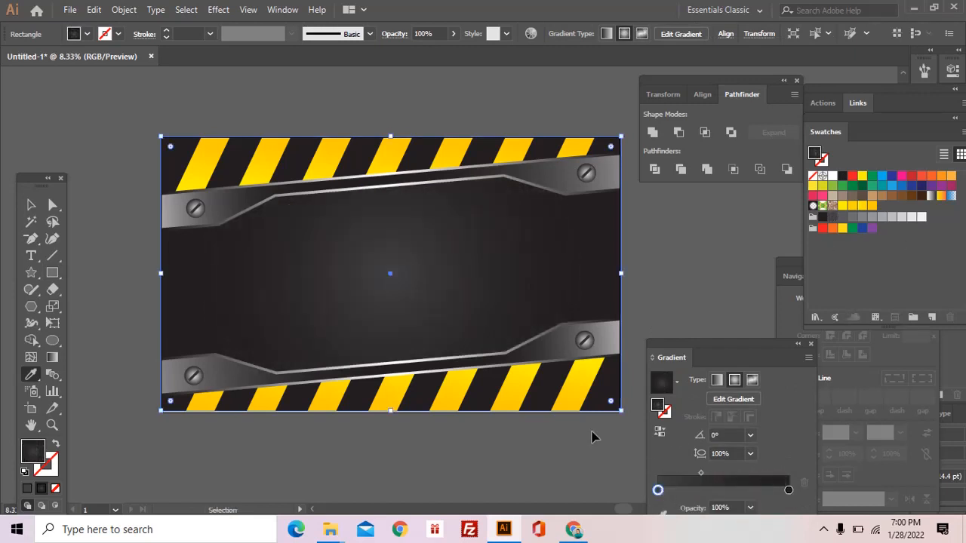
{"action": "key", "text": "ctrl+shift+a"}
{"action": "key", "text": "z"}
{"action": "left_click", "coordinate": [469, 362], "text": "alt"}
{"action": "left_click_drag", "start_coordinate": [468, 360], "coordinate": [440, 389]}
{"action": "key", "text": "g"}
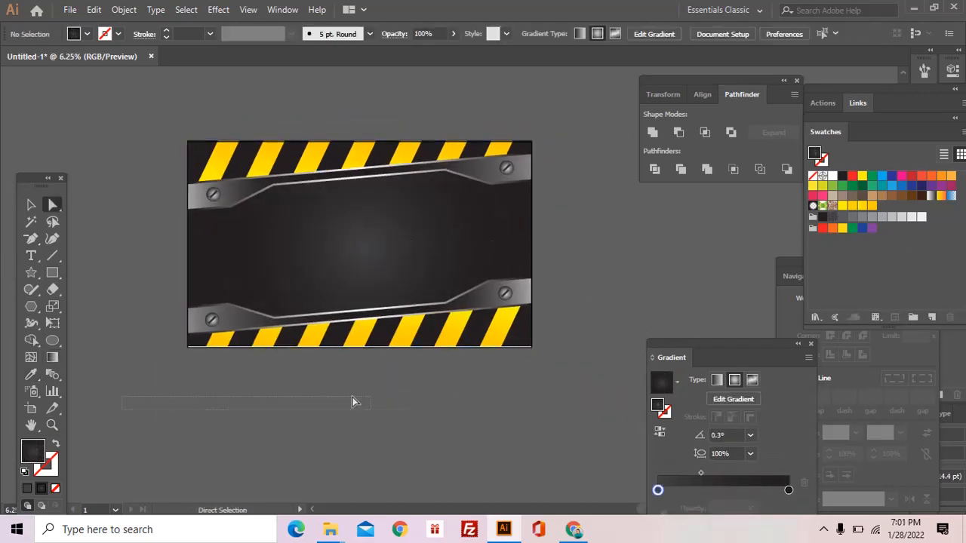
{"action": "key", "text": "ctrl+a"}
{"action": "key", "text": "a"}
{"action": "key", "text": "ctrl+shift+a"}
{"action": "key", "text": "z"}
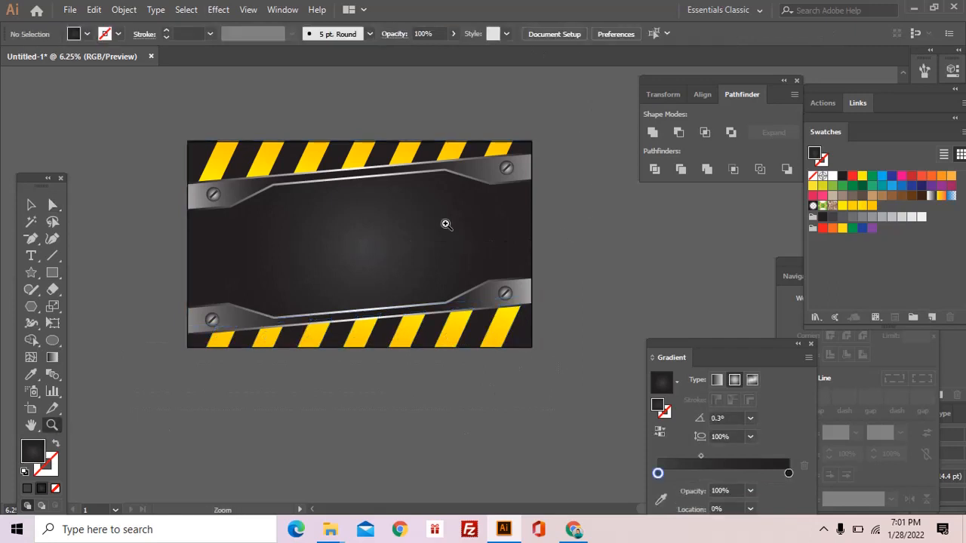
Step: Select the upper metallic bar and adjust its gradient's dark middle colour stop to lighten the bar
{"action": "left_click", "coordinate": [427, 289]}
{"action": "key", "text": "a"}
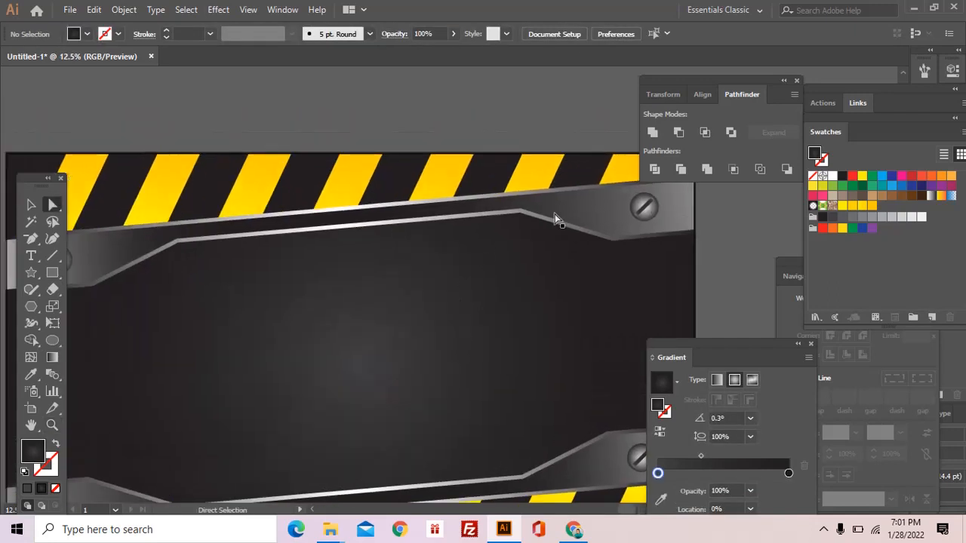
{"action": "left_click", "coordinate": [558, 211]}
{"action": "key", "text": "z"}
{"action": "key", "text": "ctrl+minus"}
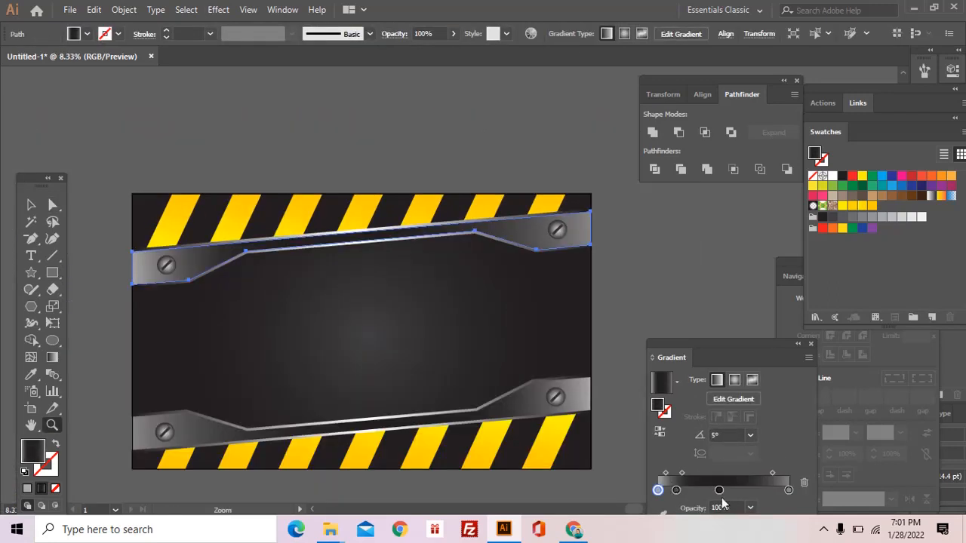
{"action": "left_click_drag", "start_coordinate": [719, 491], "coordinate": [700, 510]}
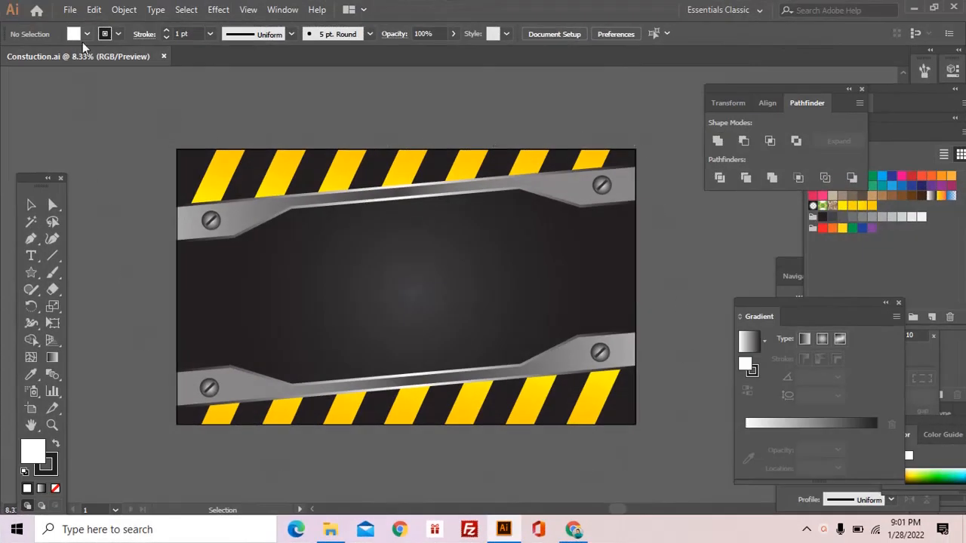
Step: Save the document under the name Constuction in the End Screen folder as an Illustrator EPS file
{"action": "left_click", "coordinate": [78, 10]}
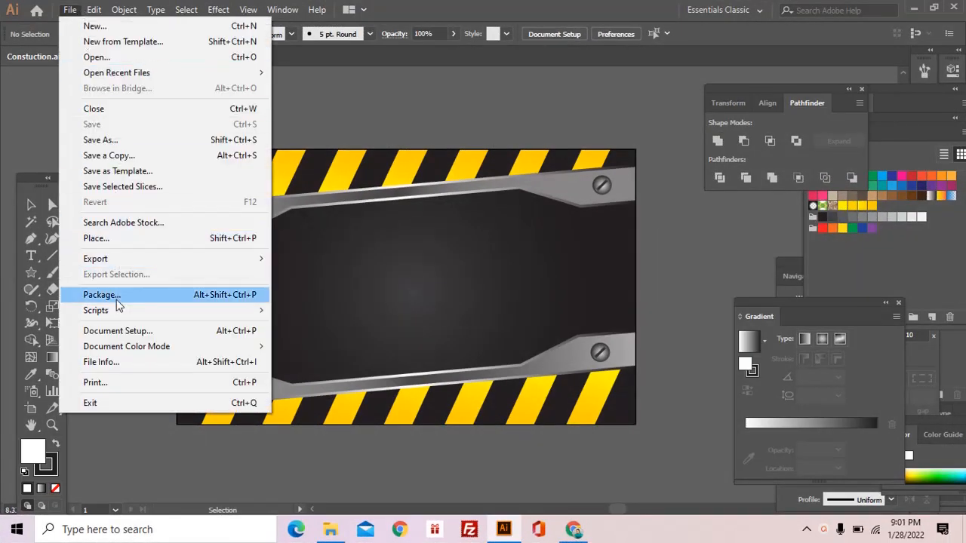
{"action": "left_click", "coordinate": [119, 141]}
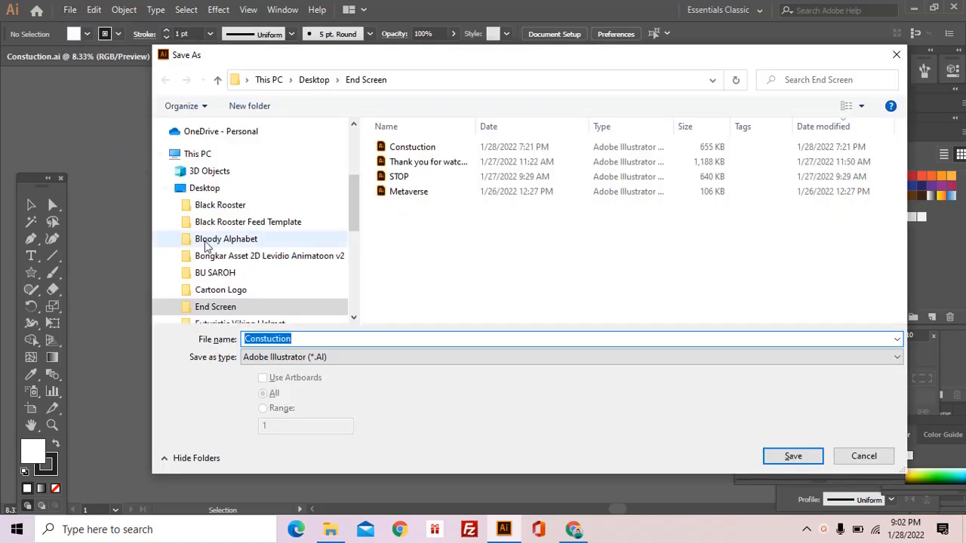
{"action": "left_click", "coordinate": [399, 359]}
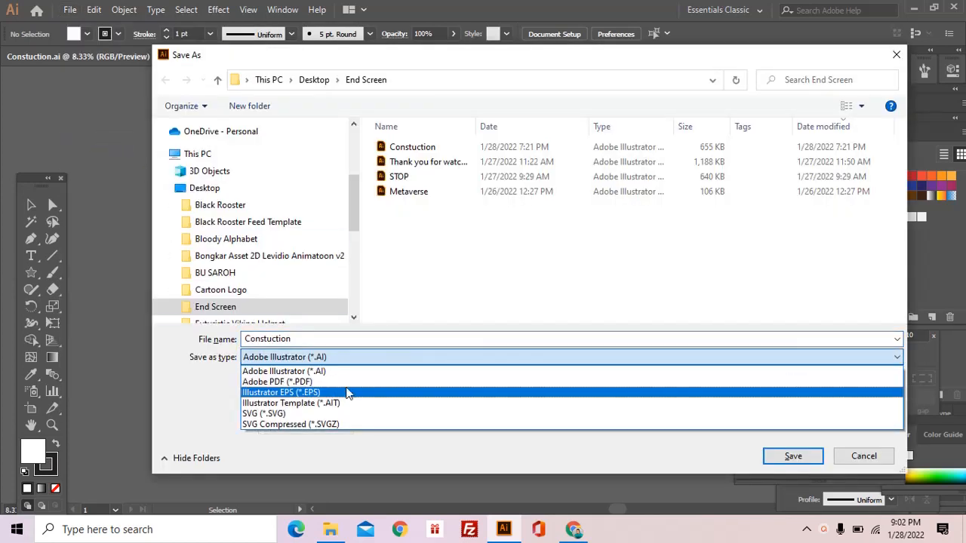
{"action": "left_click", "coordinate": [348, 393]}
{"action": "left_click", "coordinate": [779, 463]}
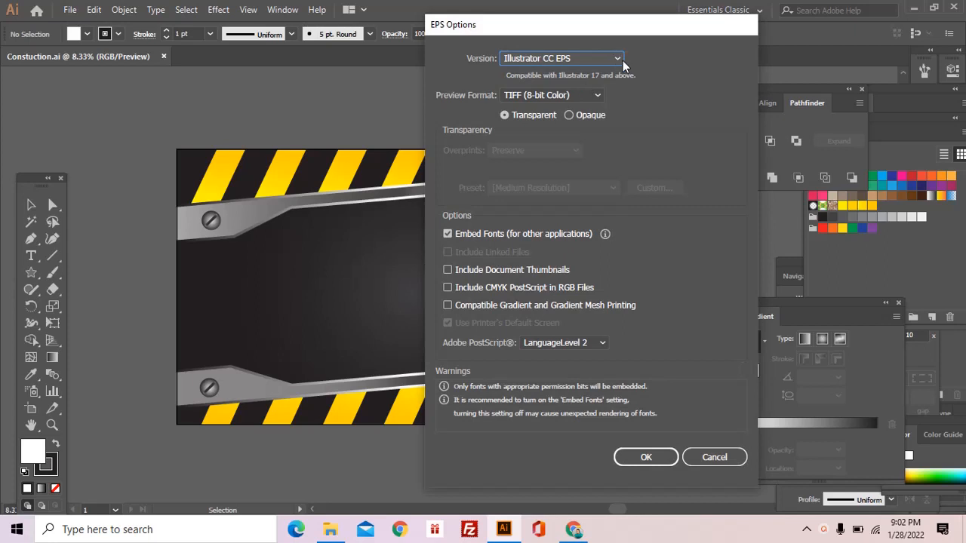
Step: Set the EPS version to Illustrator 8 EPS and complete the save in the older format
{"action": "left_click", "coordinate": [617, 59]}
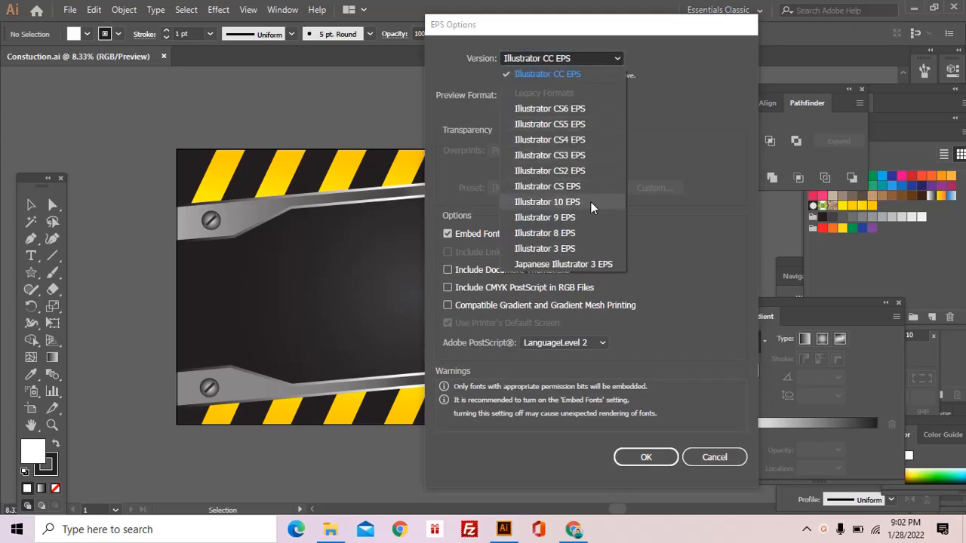
{"action": "left_click", "coordinate": [516, 237]}
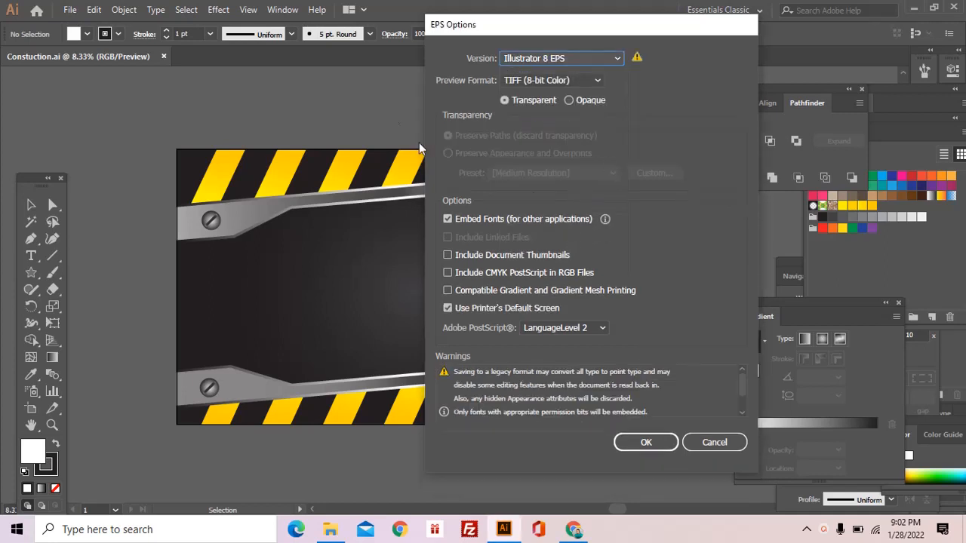
{"action": "left_click", "coordinate": [640, 443]}
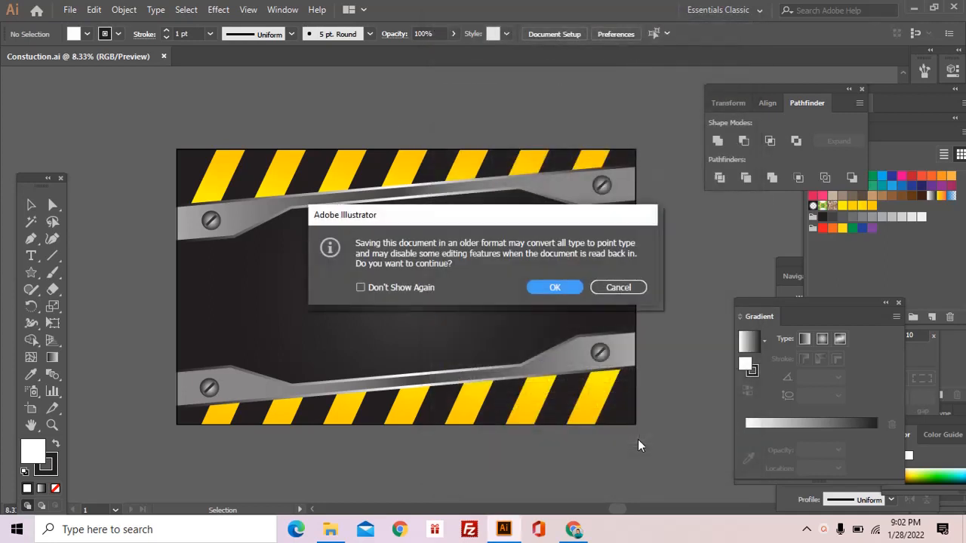
{"action": "left_click", "coordinate": [558, 286]}
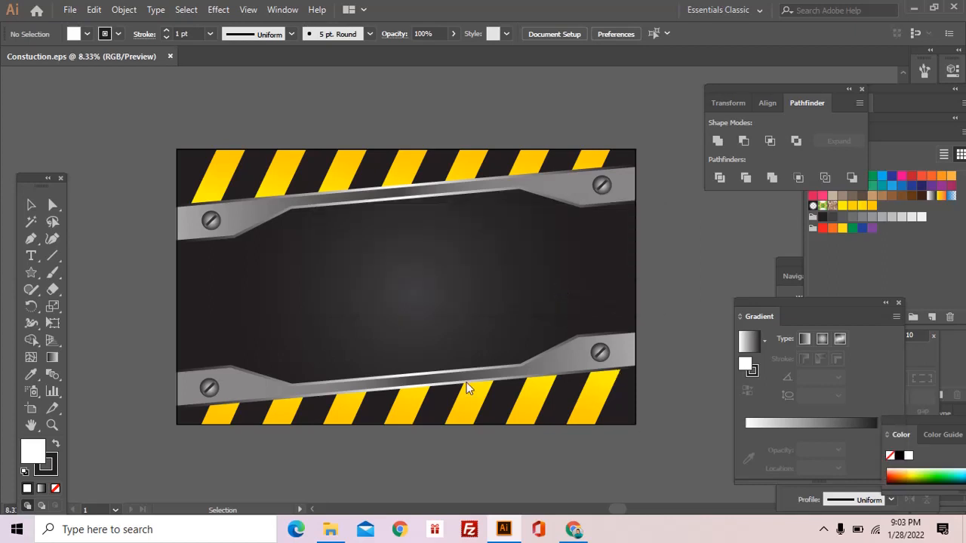